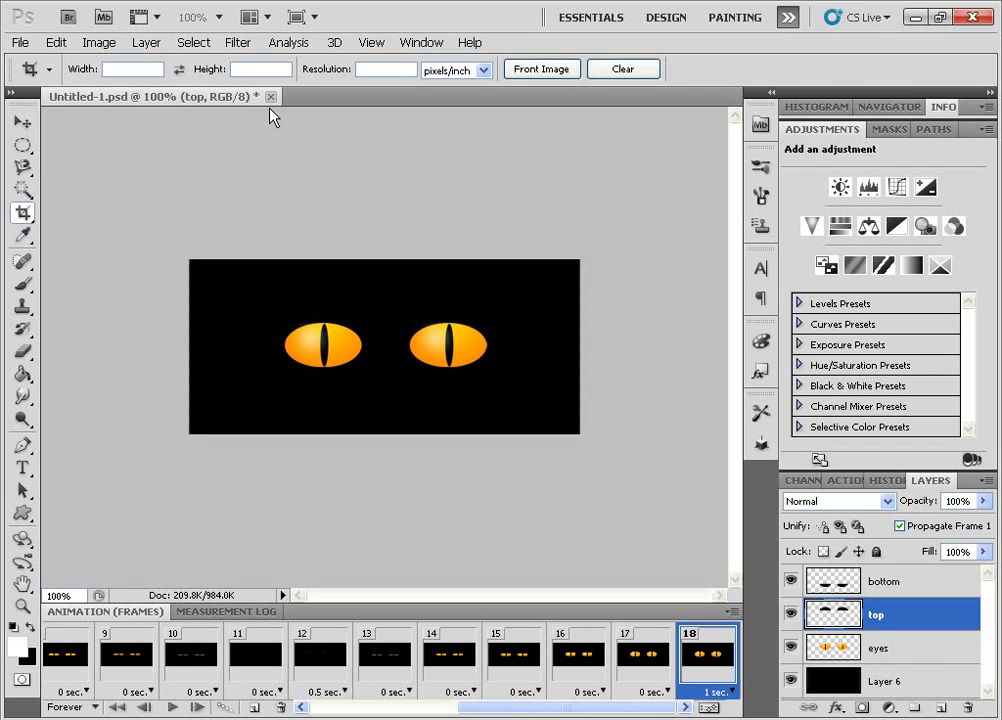
# Step: Close the current document unsaved and open a new 1024 × 768, 72 ppi RGB document setup
pyautogui.click(513, 296)
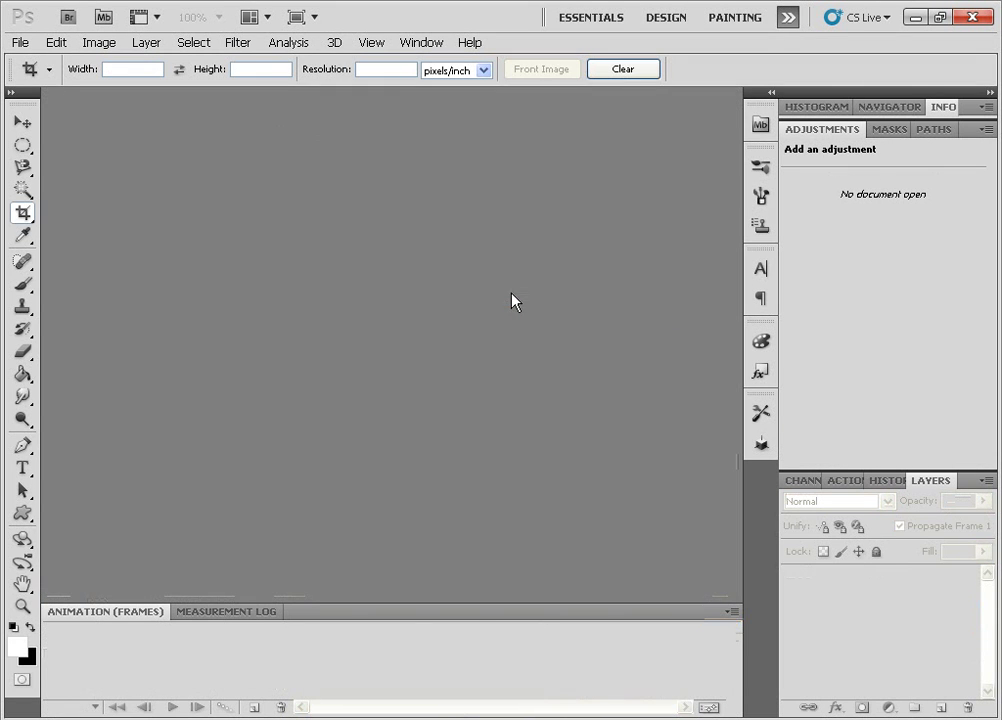
pyautogui.click(370, 42)
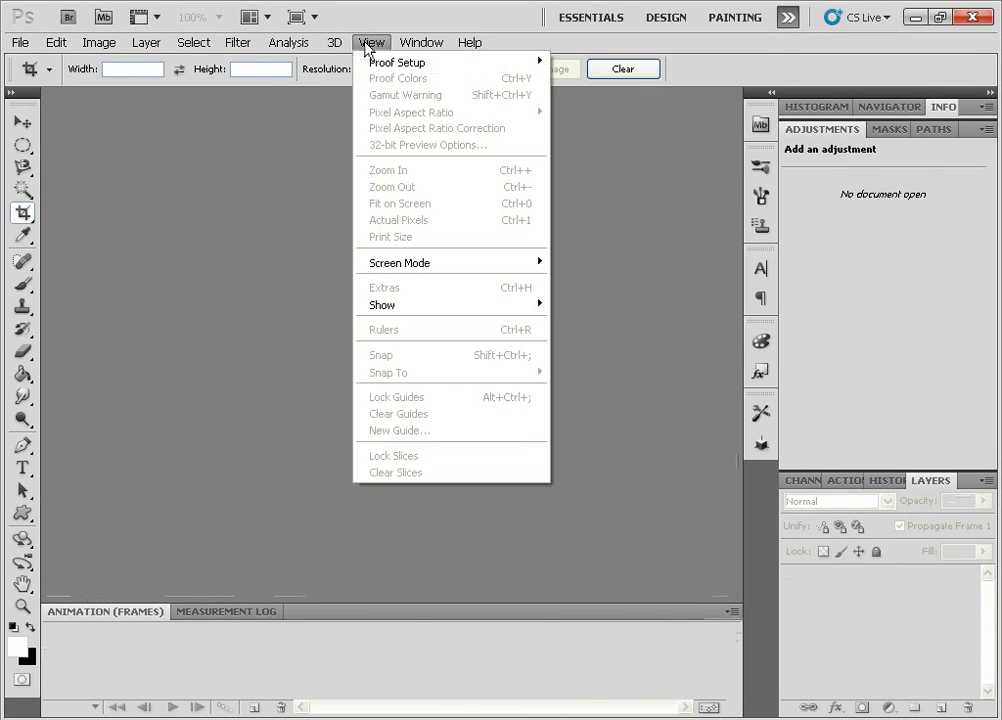
pyautogui.moveTo(421, 42)
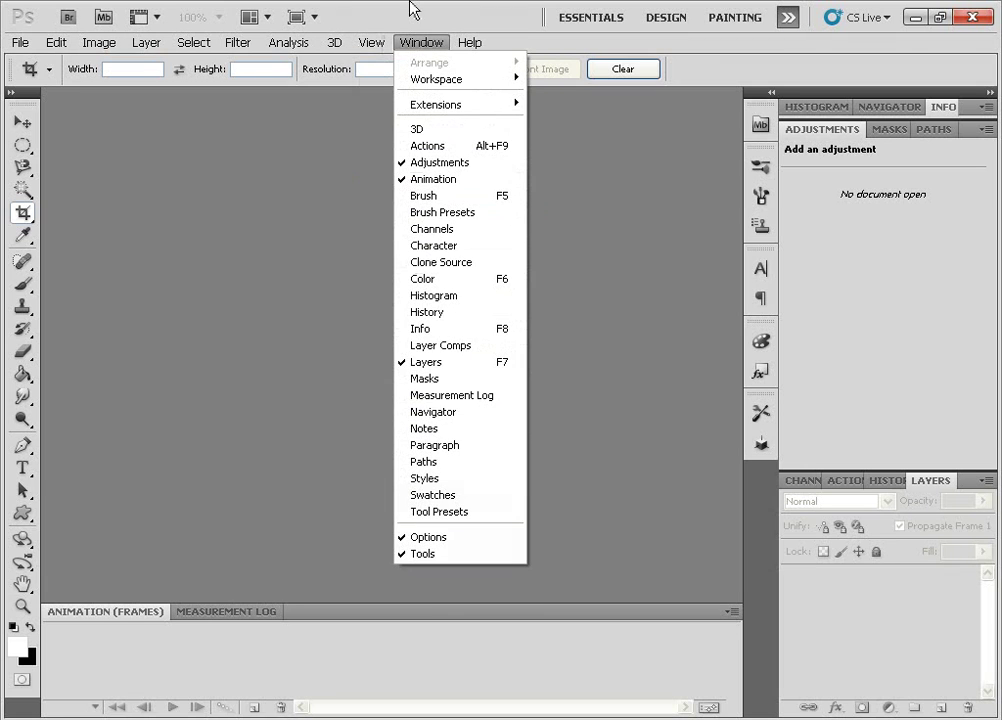
pyautogui.click(406, 9)
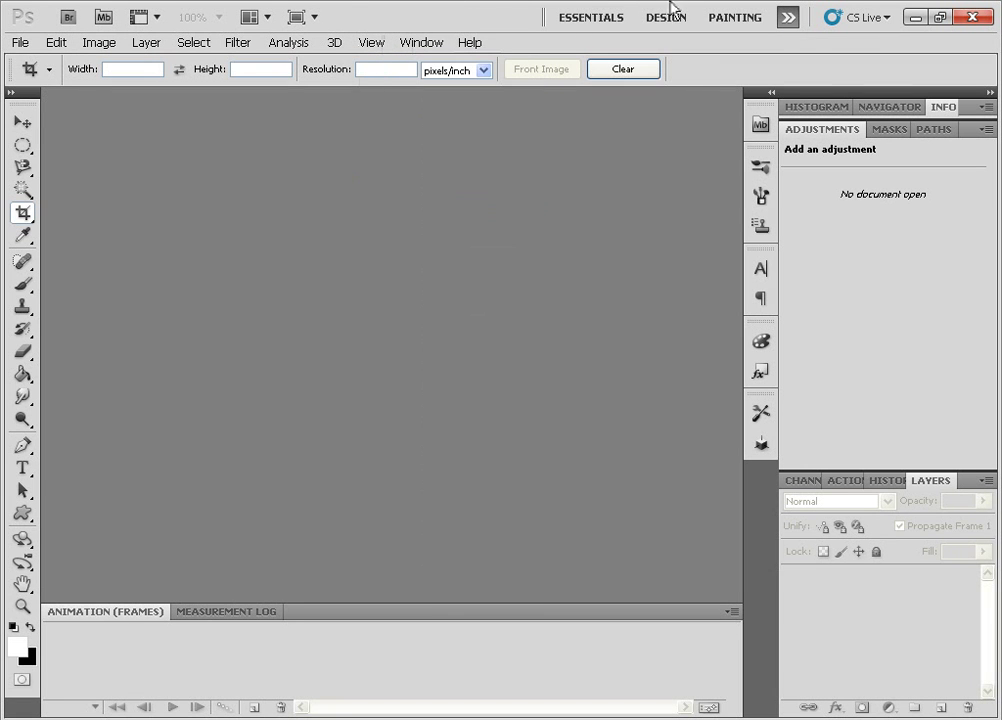
pyautogui.click(20, 43)
pyautogui.click(29, 63)
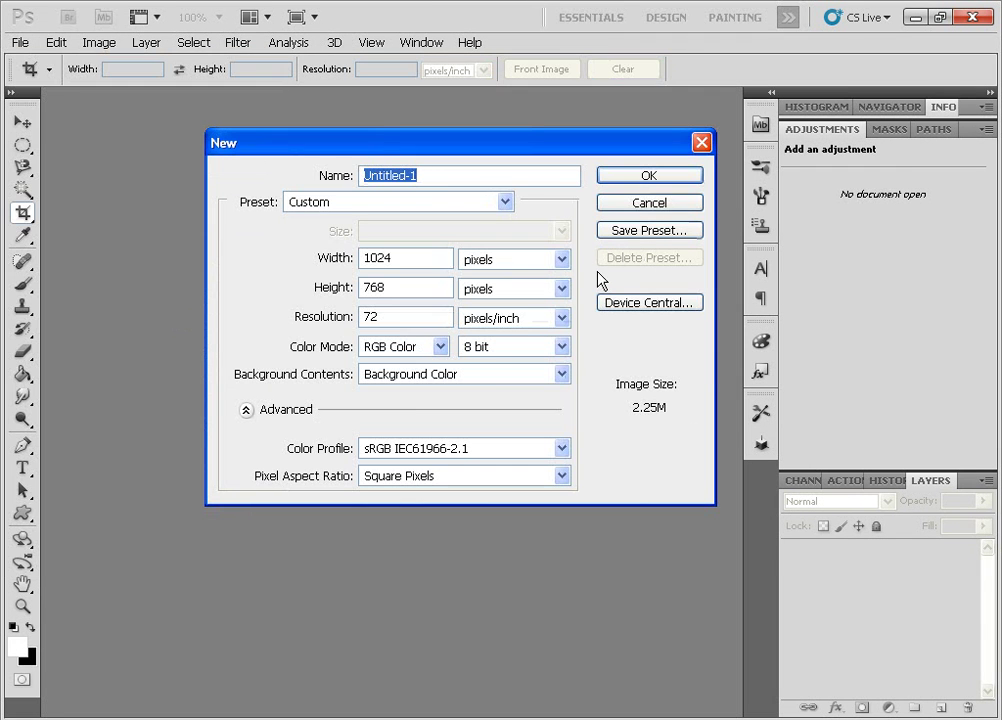
# Step: Create the Untitled-1 document and switch to the Paint Bucket tool for a black fill
pyautogui.click(645, 176)
pyautogui.press('g')
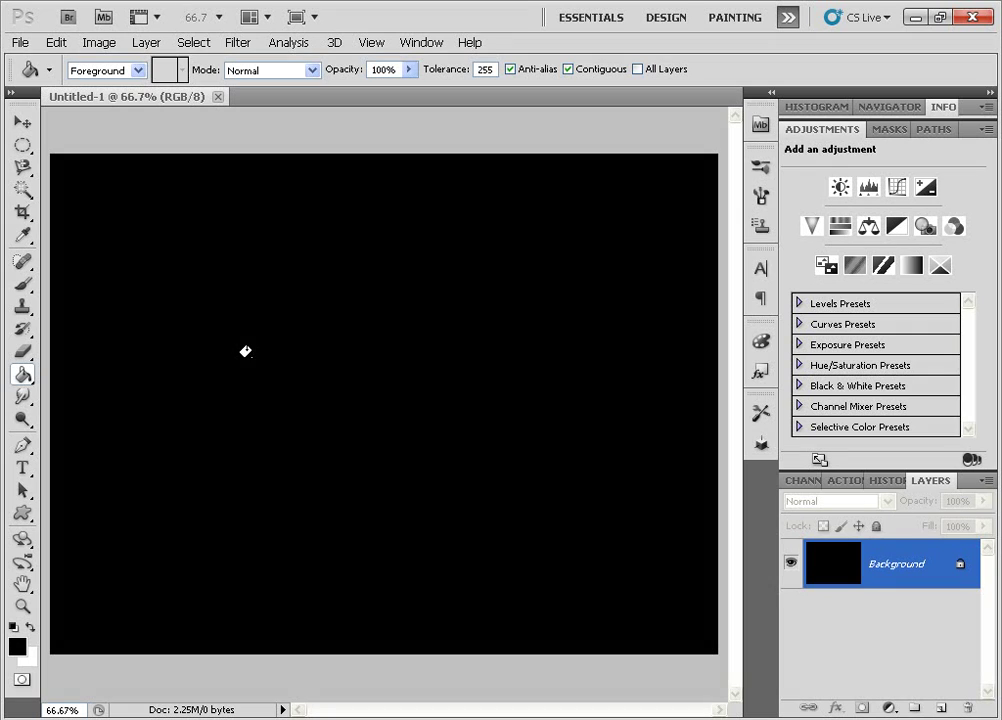
pyautogui.click(22, 377)
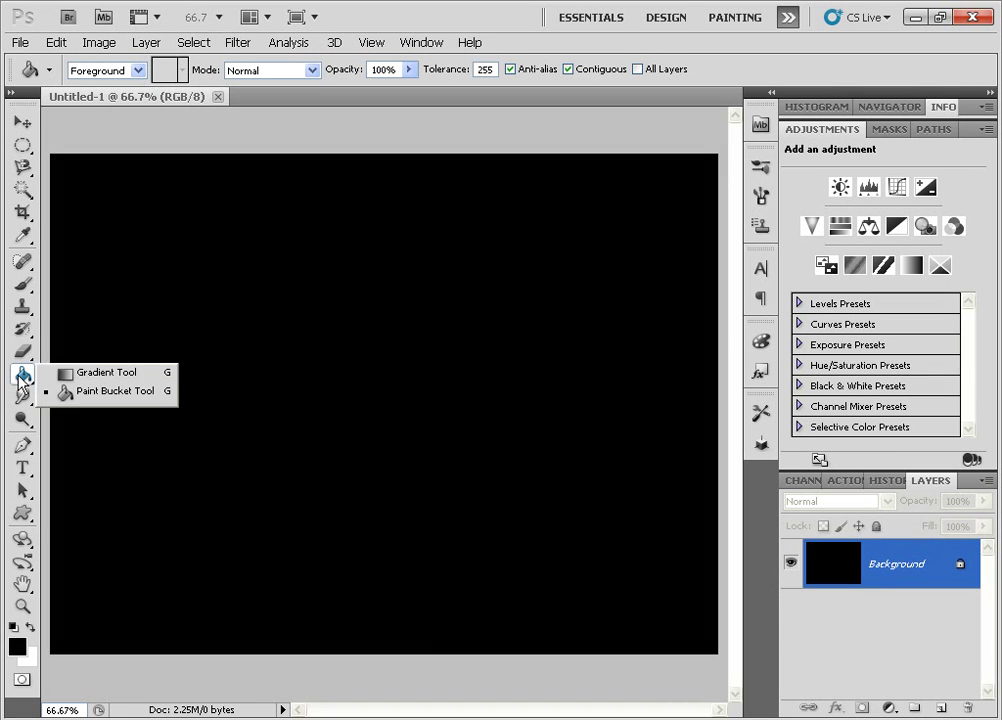
pyautogui.click(155, 84)
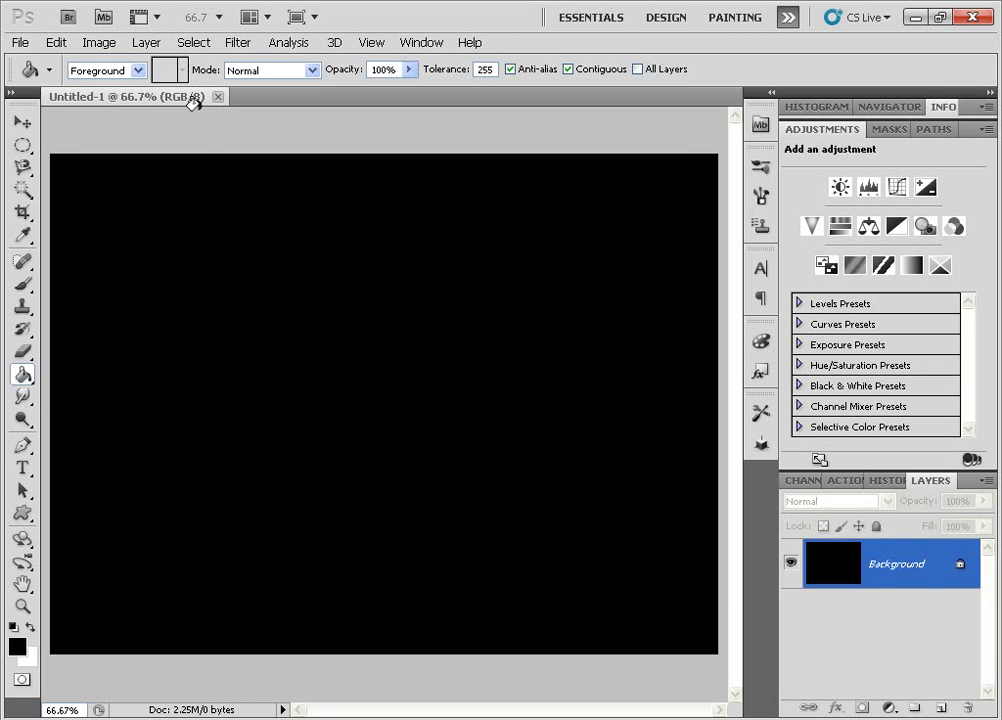
pyautogui.hotkey('shift', 'g')
pyautogui.hotkey('shift', 'g')
pyautogui.hotkey('shift', 'g')
pyautogui.hotkey('shift', 'g')
# Step: Fill the canvas black, add Layer 1, and select the Elliptical Marquee tool
pyautogui.click(418, 524)
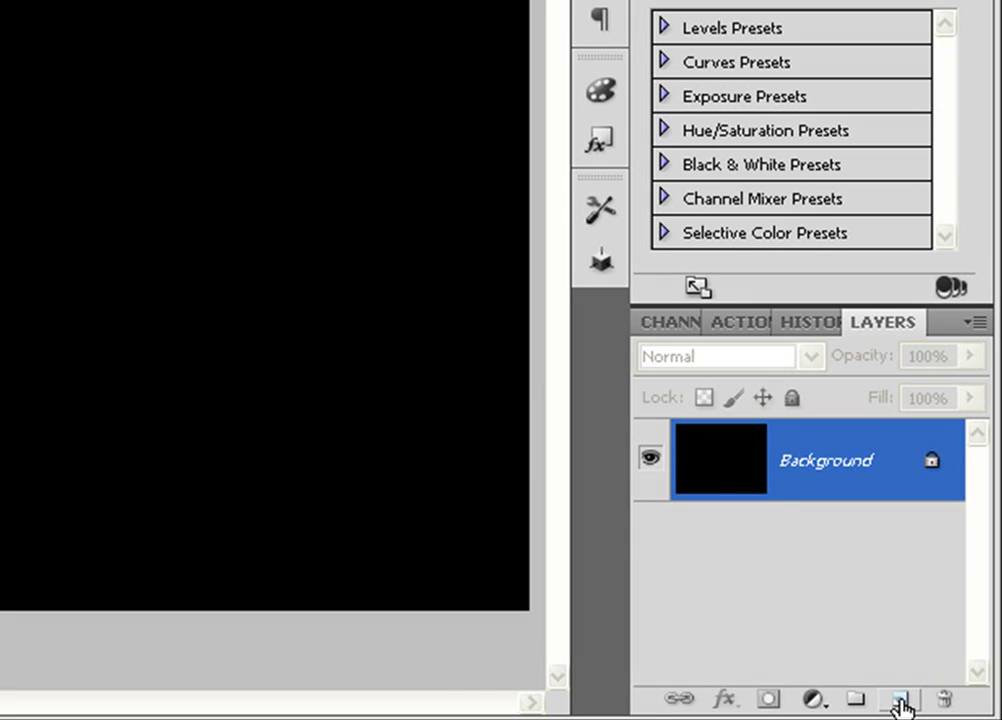
pyautogui.click(901, 703)
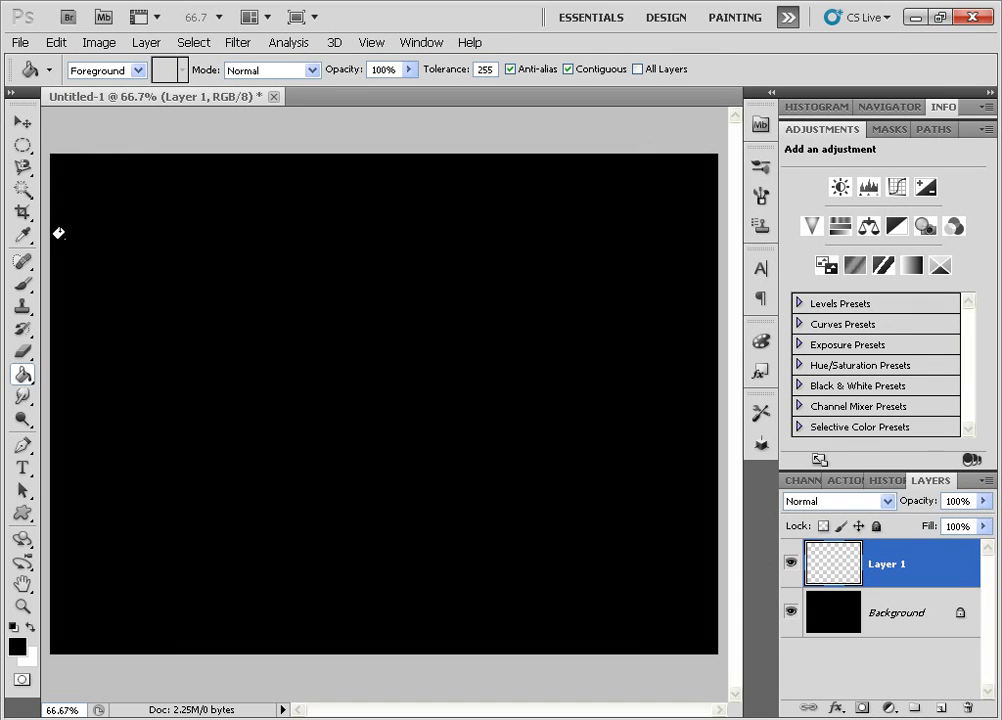
pyautogui.click(22, 145)
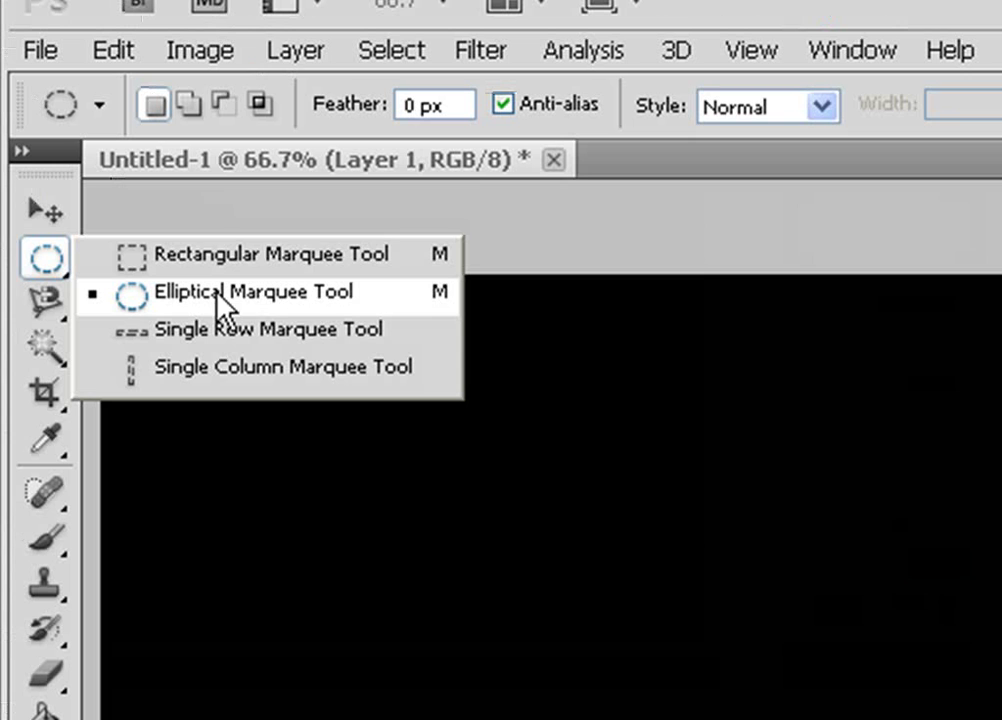
# Step: Swap the colours and draw the first eye's oval selection in the upper left
pyautogui.click(275, 297)
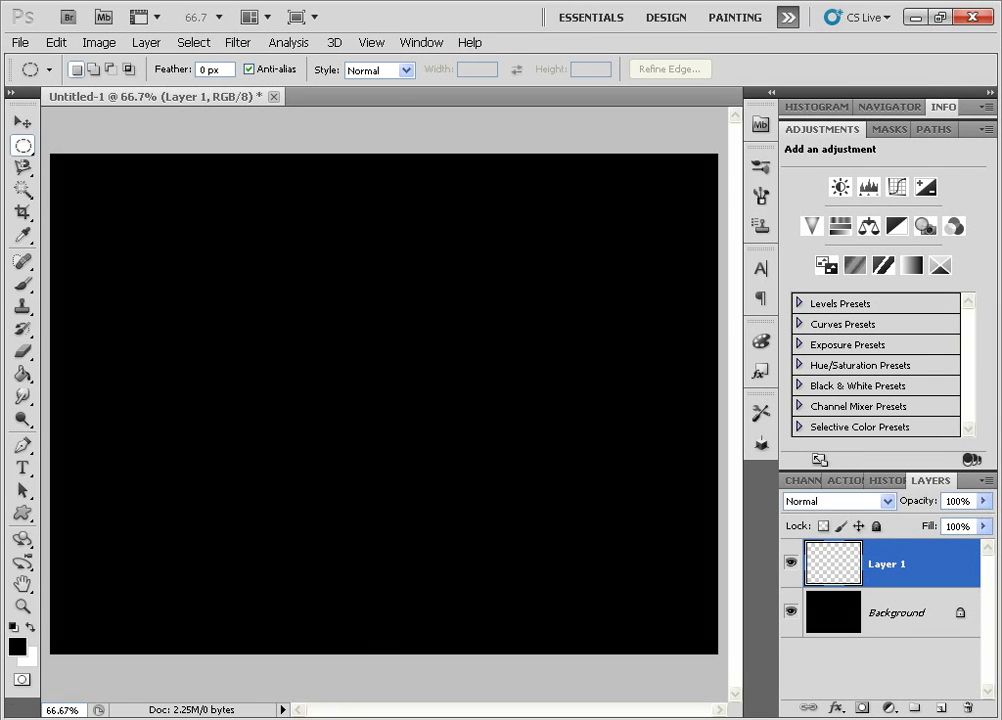
pyautogui.click(31, 627)
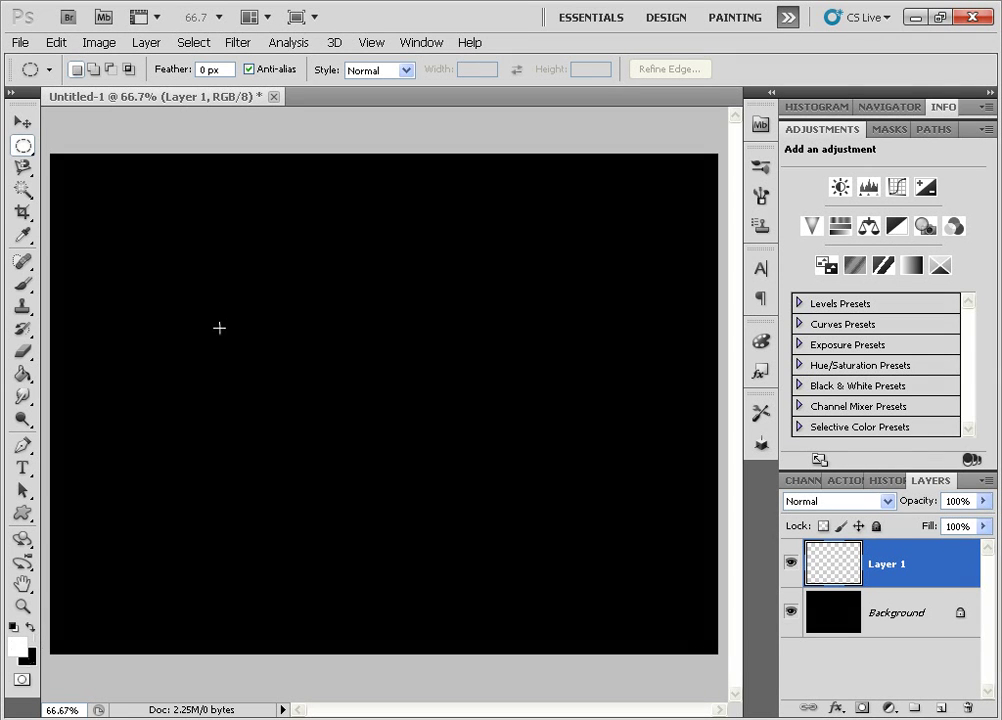
pyautogui.moveTo(183, 305); pyautogui.dragTo(278, 369)
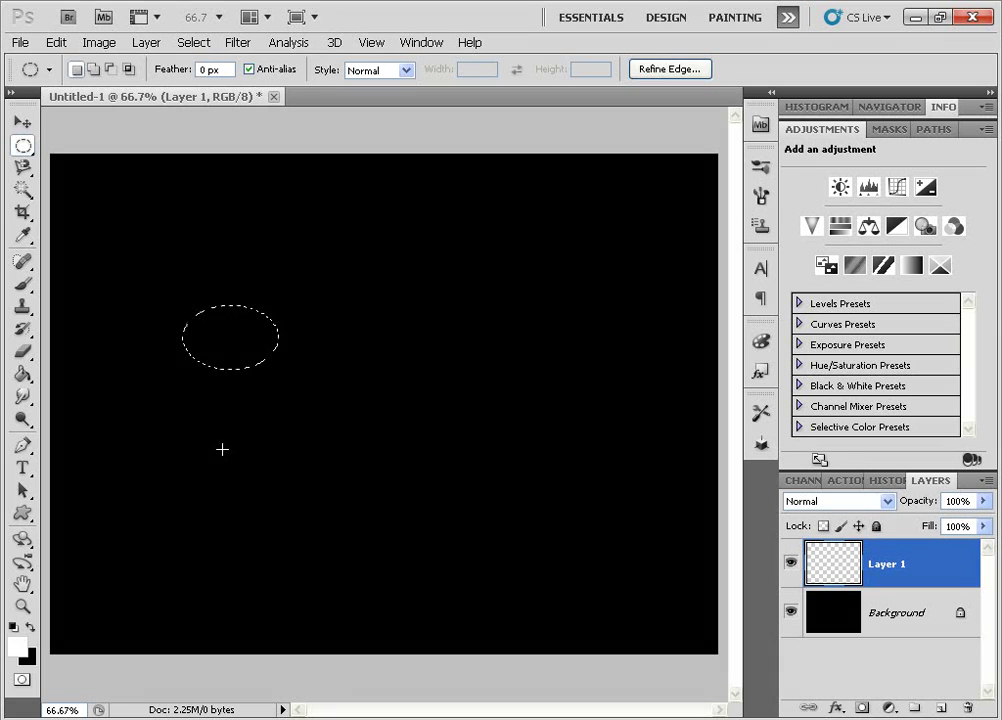
pyautogui.press('g')
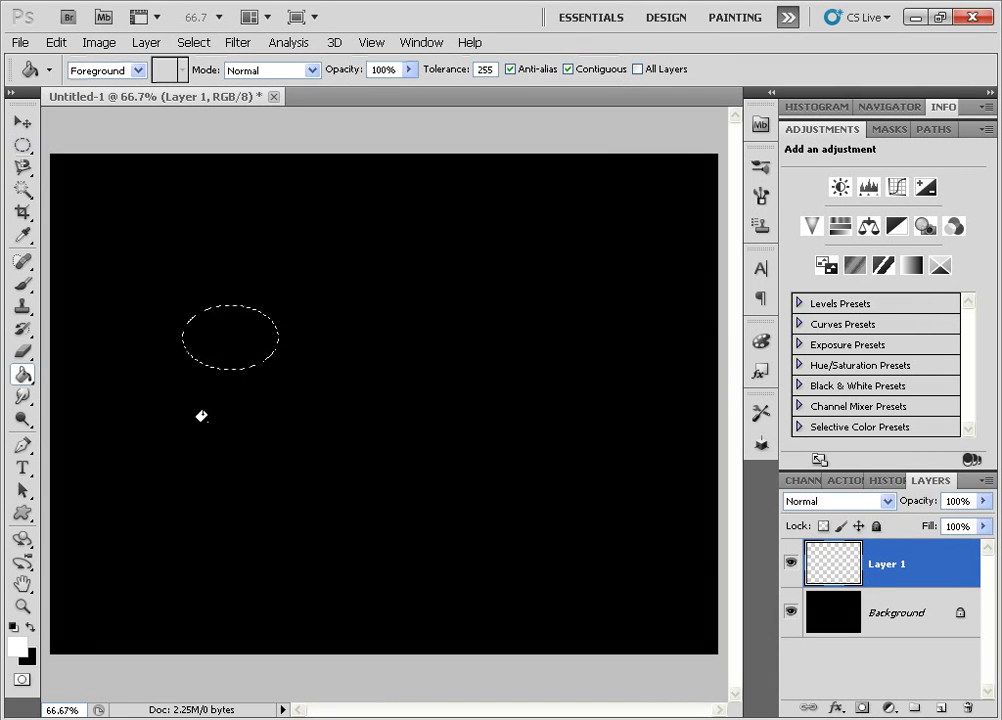
pyautogui.hotkey('shift', 'g')
pyautogui.hotkey('shift', 'g')
pyautogui.hotkey('shift', 'g')
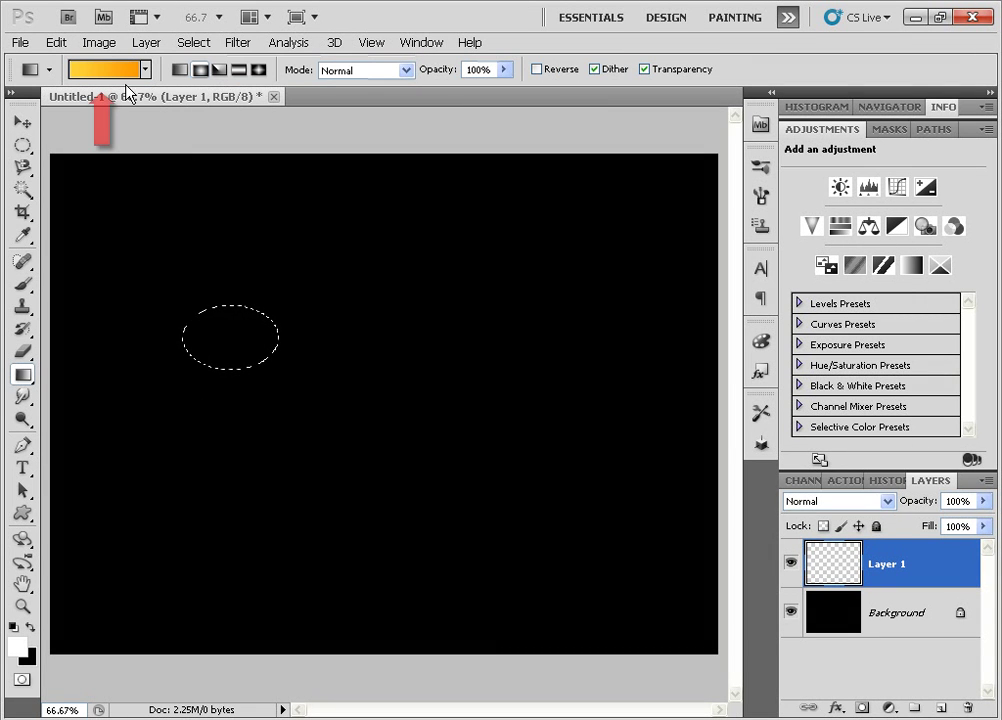
# Step: In the Gradient Editor, base on Foreground to Background and set the start stop to ffd335
pyautogui.click(97, 73)
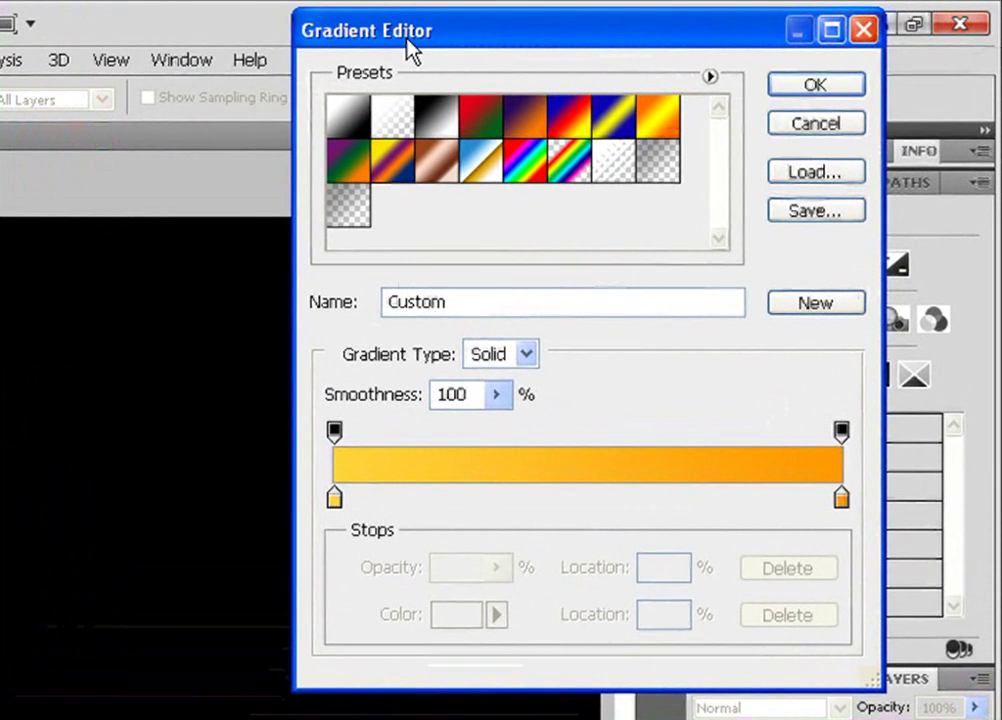
pyautogui.moveTo(407, 41); pyautogui.dragTo(382, 60)
pyautogui.click(318, 139)
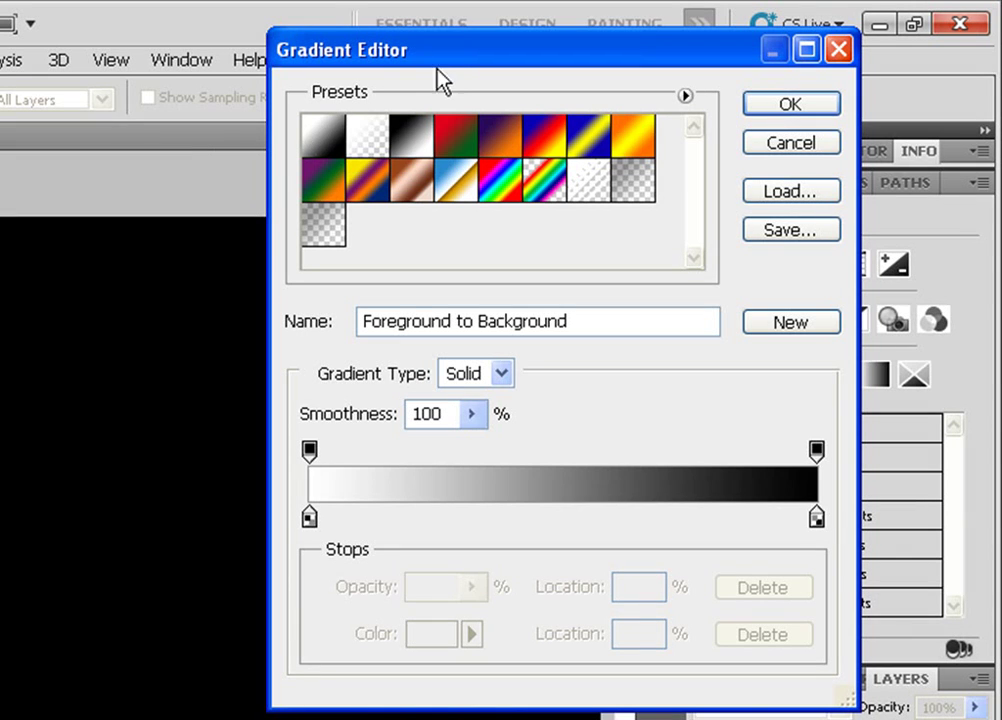
pyautogui.click(309, 518)
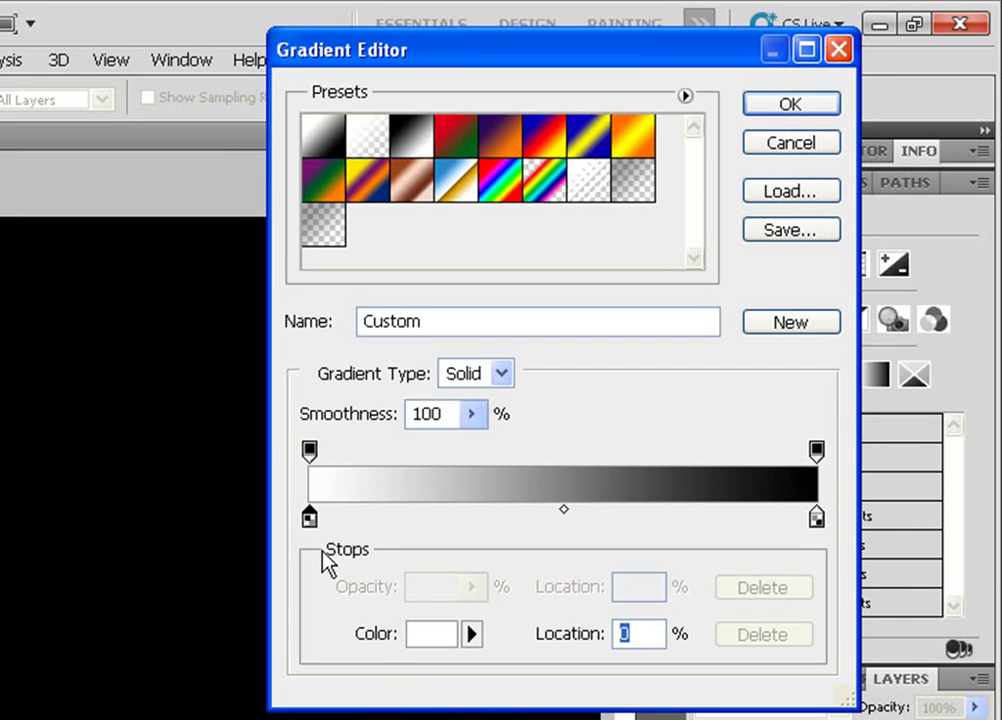
pyautogui.doubleClick(309, 518)
pyautogui.moveTo(420, 141); pyautogui.dragTo(390, 157)
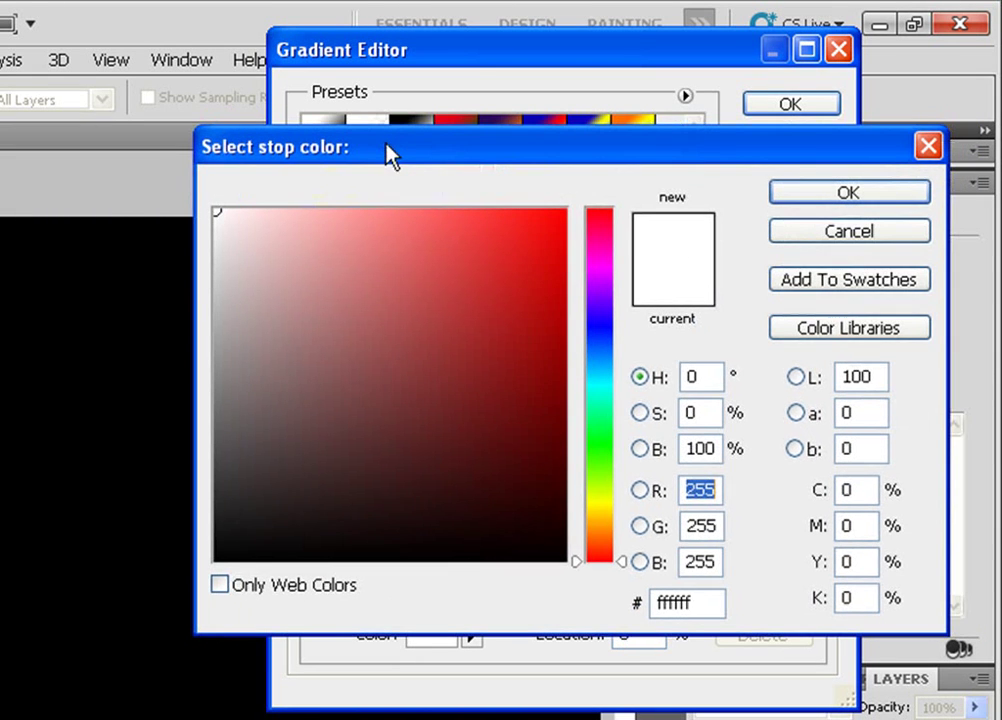
pyautogui.write('000000')
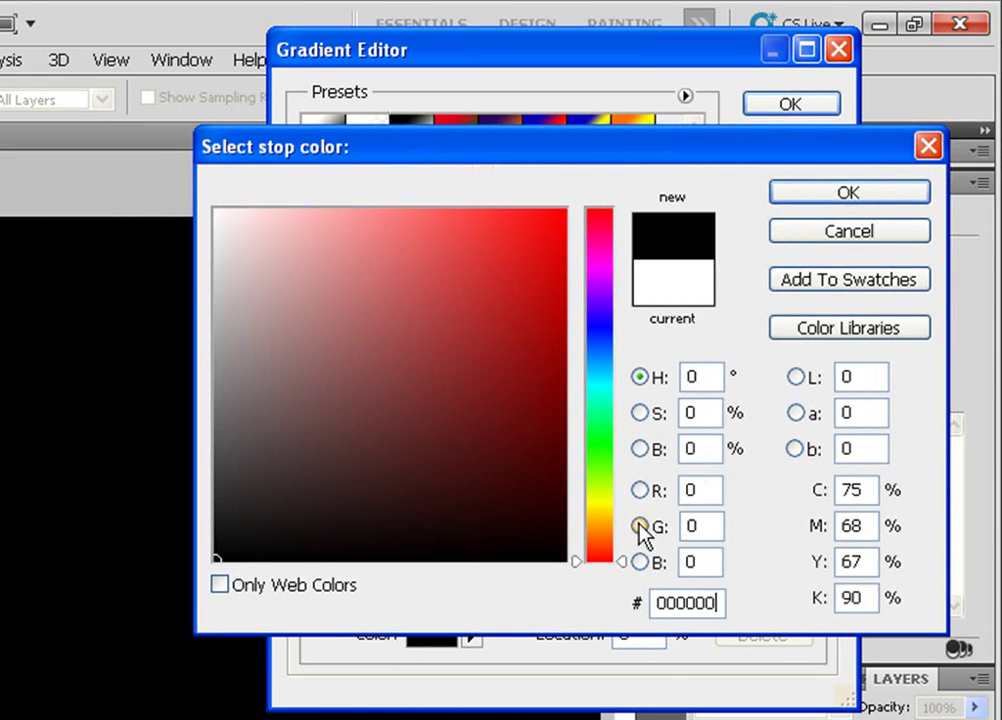
pyautogui.doubleClick(693, 600)
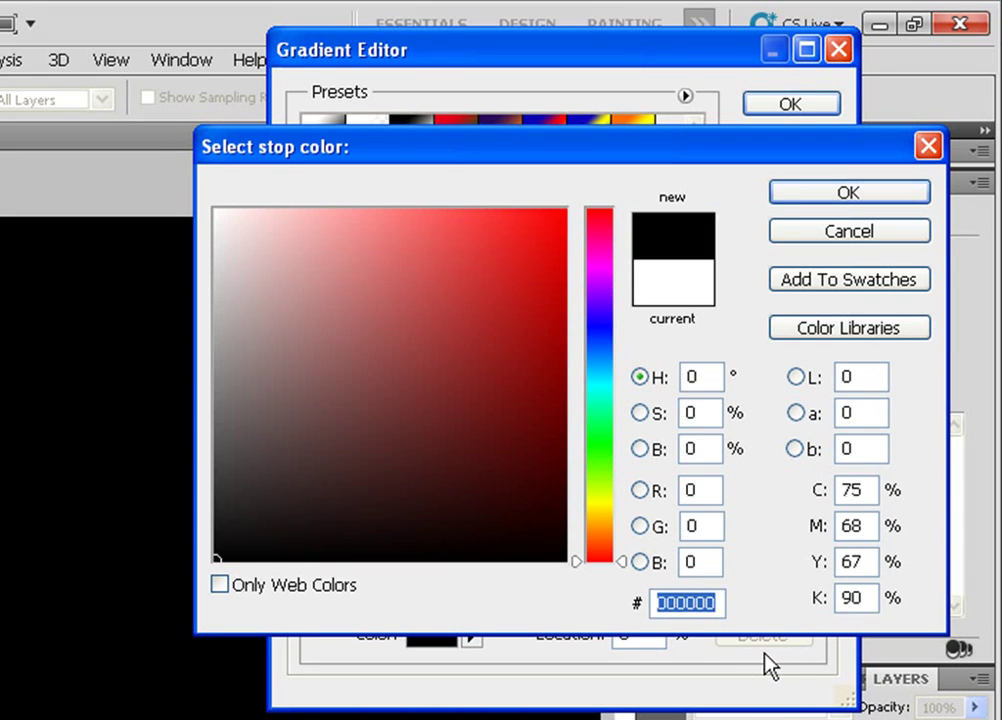
pyautogui.write('ffd335')
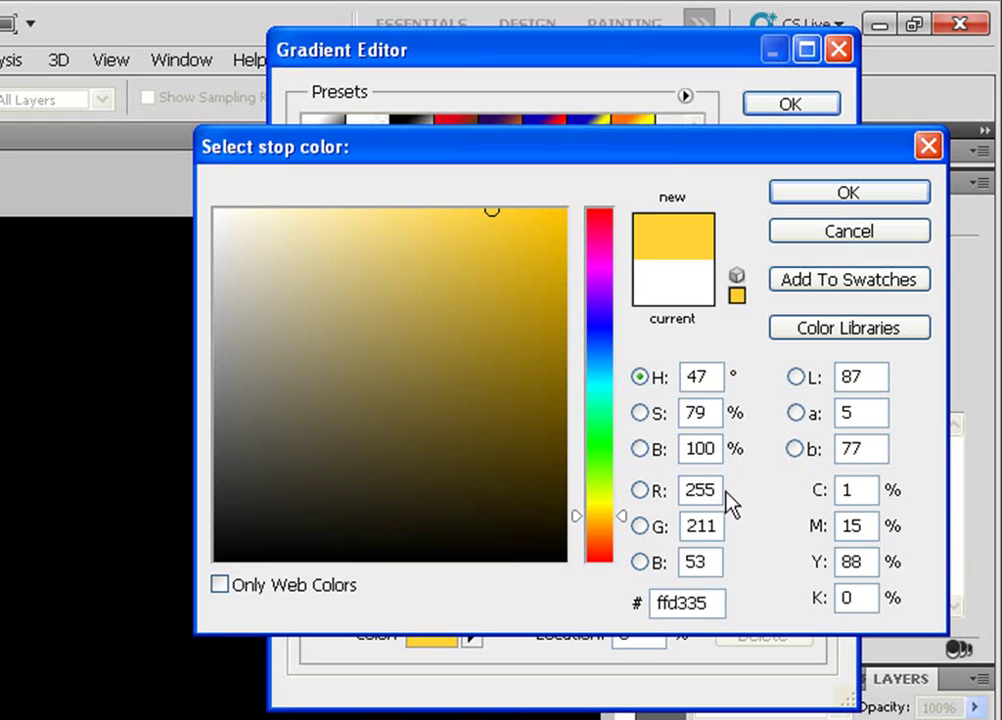
pyautogui.moveTo(526, 152); pyautogui.dragTo(519, 148)
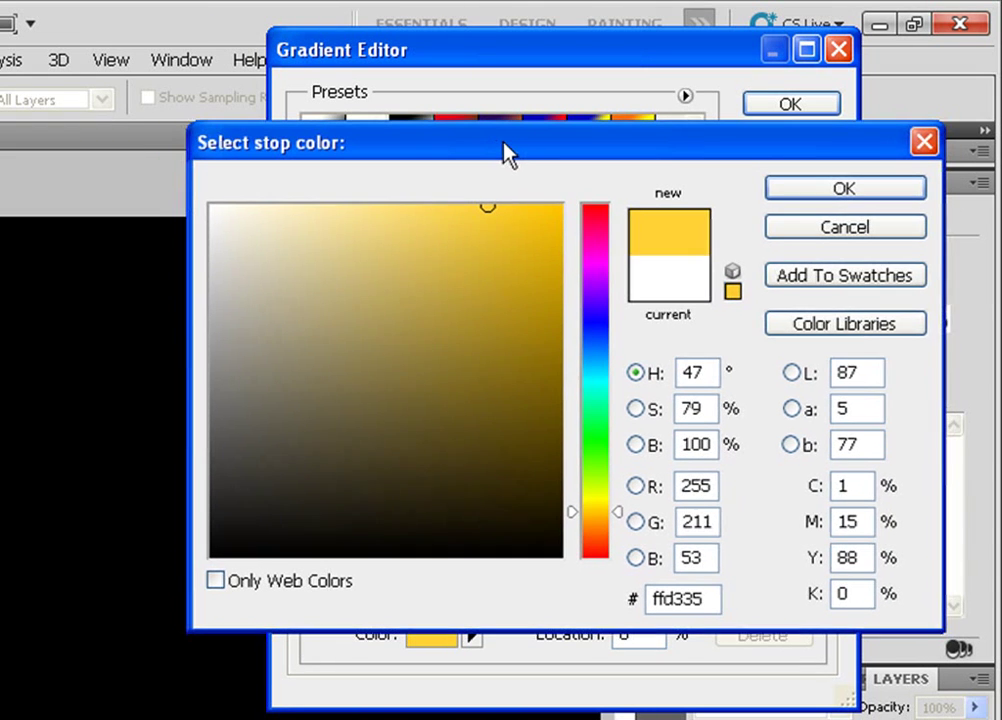
pyautogui.click(835, 192)
# Step: Set the end stop to ff9401 and confirm the yellow-to-orange gradient
pyautogui.click(817, 518)
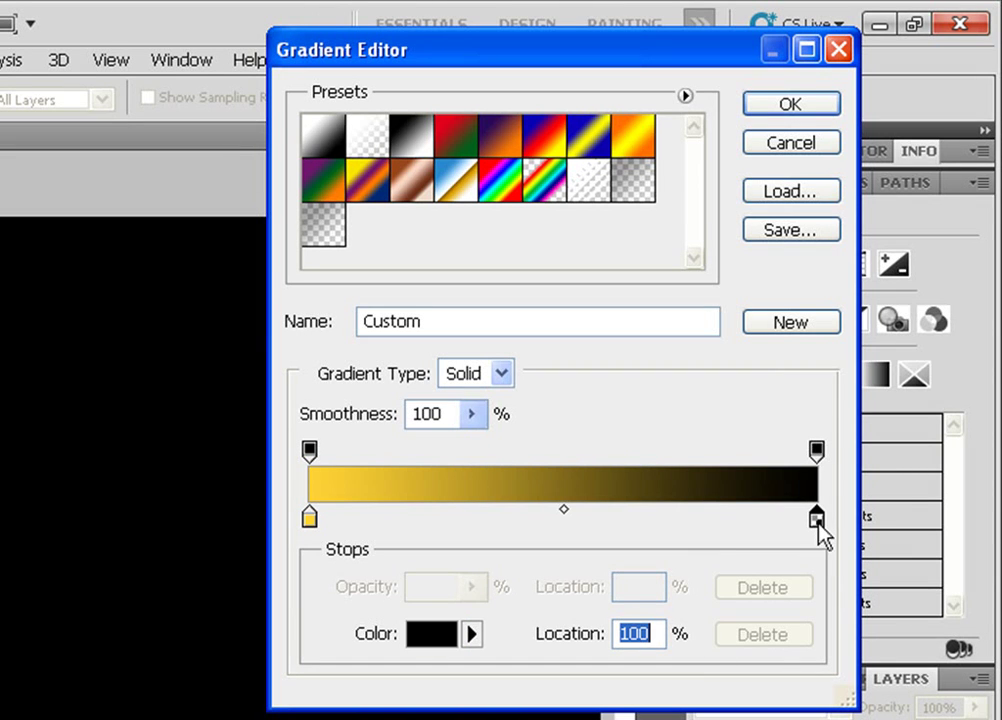
pyautogui.click(438, 636)
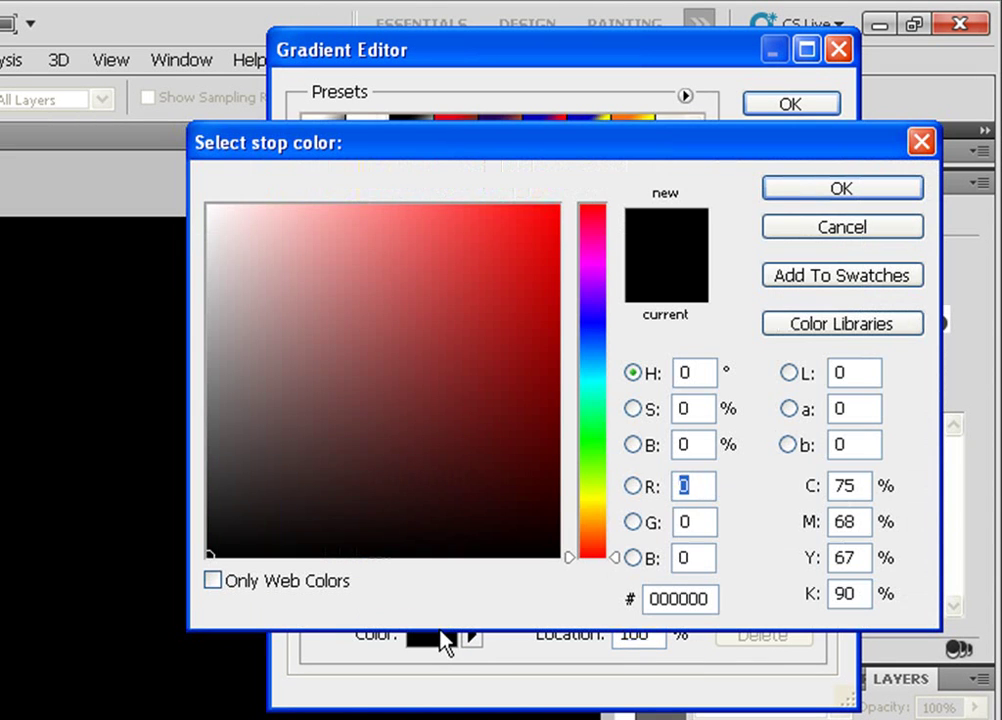
pyautogui.click(662, 599)
pyautogui.doubleClick(662, 599)
pyautogui.write('ff9401')
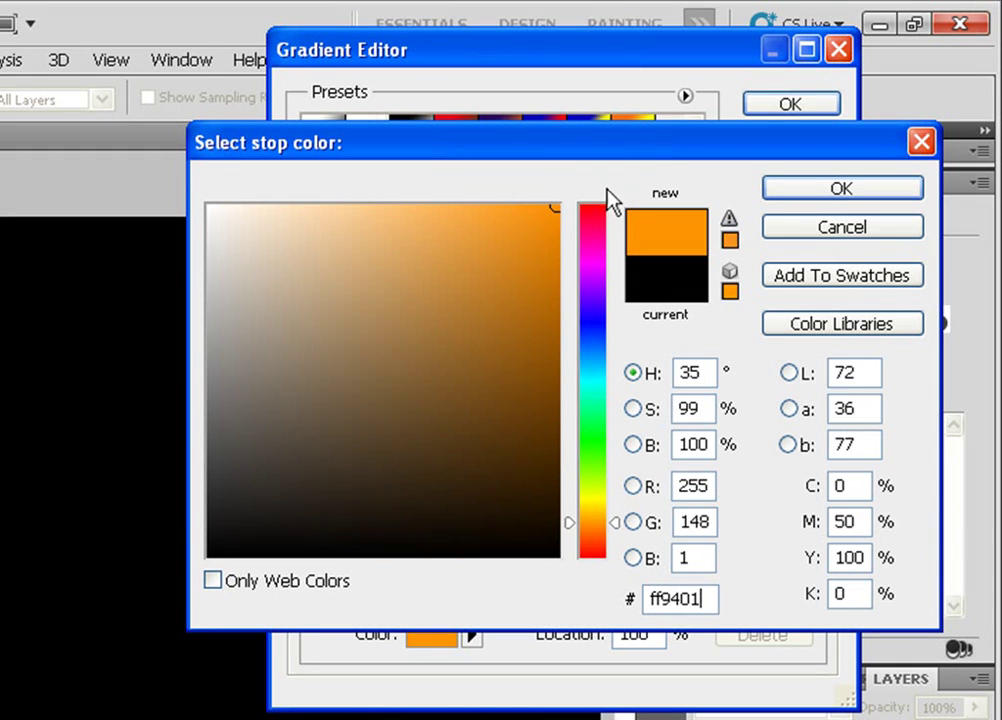
pyautogui.click(843, 192)
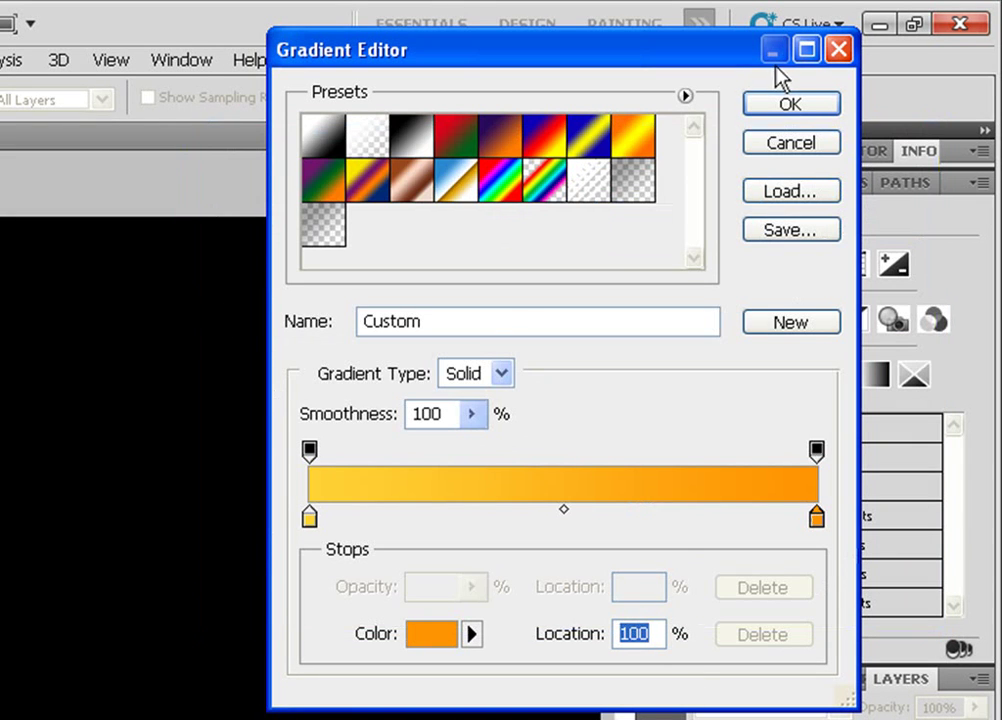
pyautogui.click(789, 108)
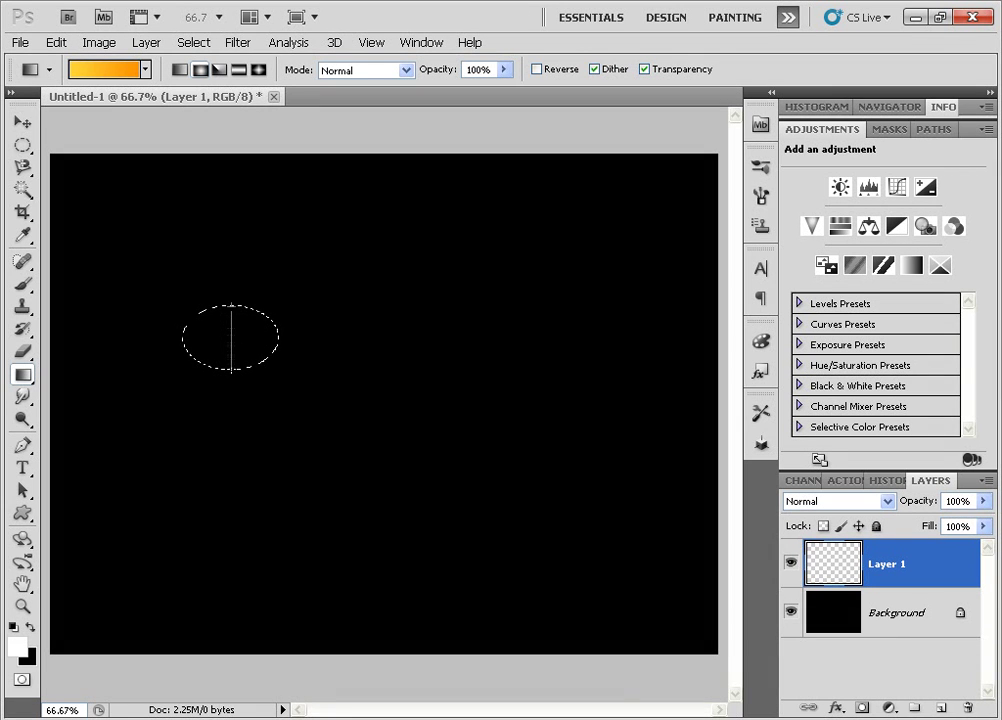
# Step: Fill the oval top to bottom with the yellow-to-orange gradient, then deselect
pyautogui.moveTo(232, 305); pyautogui.dragTo(232, 370)
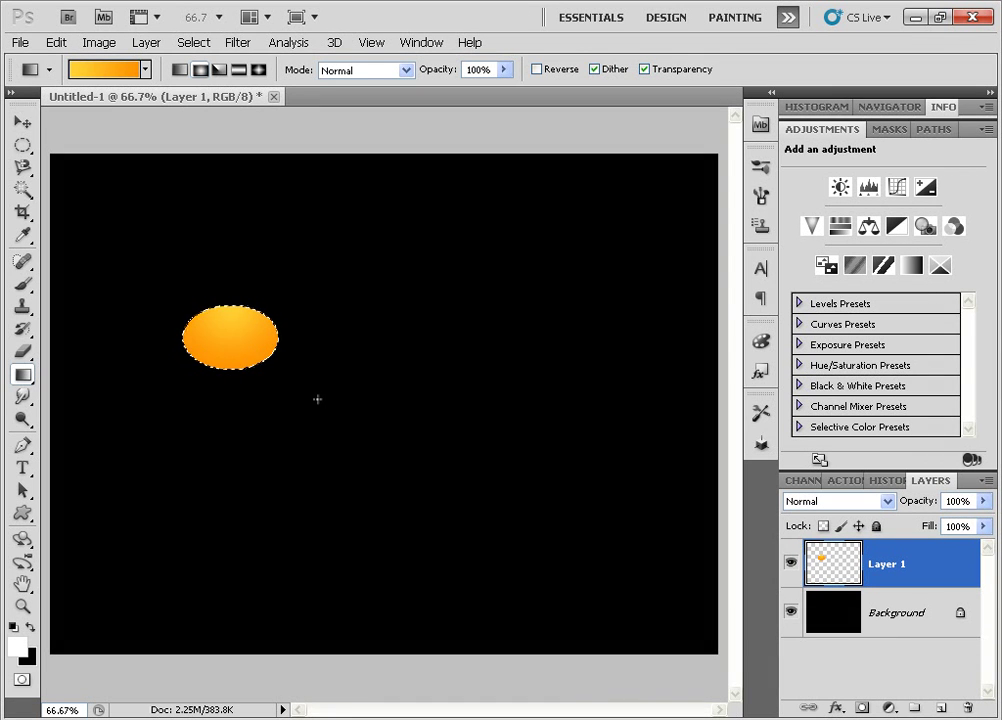
pyautogui.hotkey('ctrl', 'd')
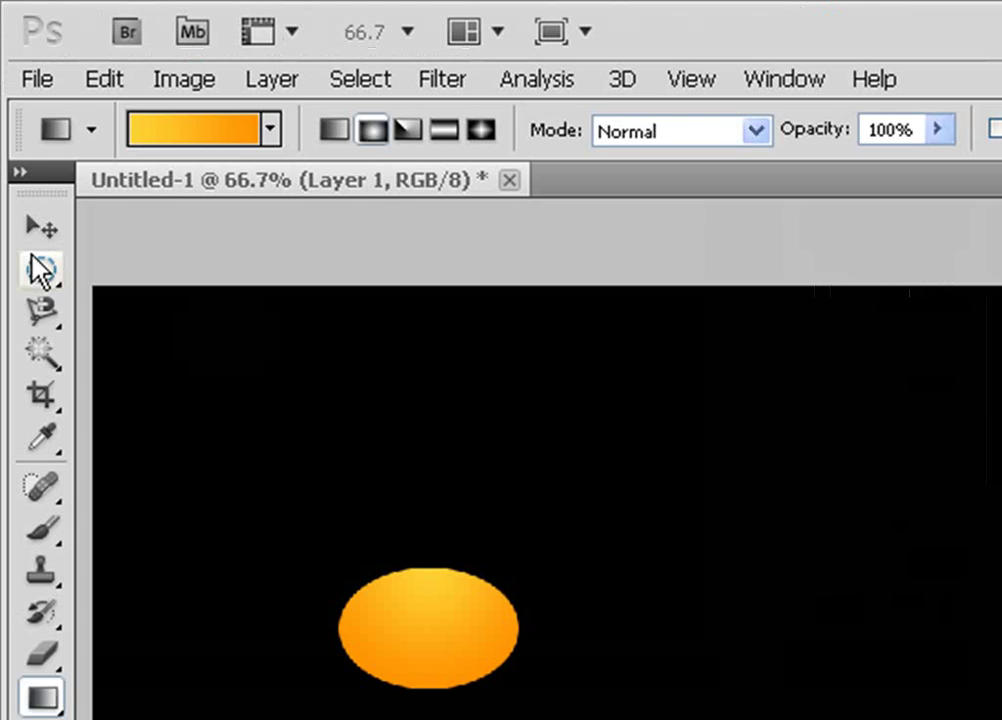
# Step: Draw a narrow vertical oval down the eye's middle, fill it black, and deselect
pyautogui.click(21, 147)
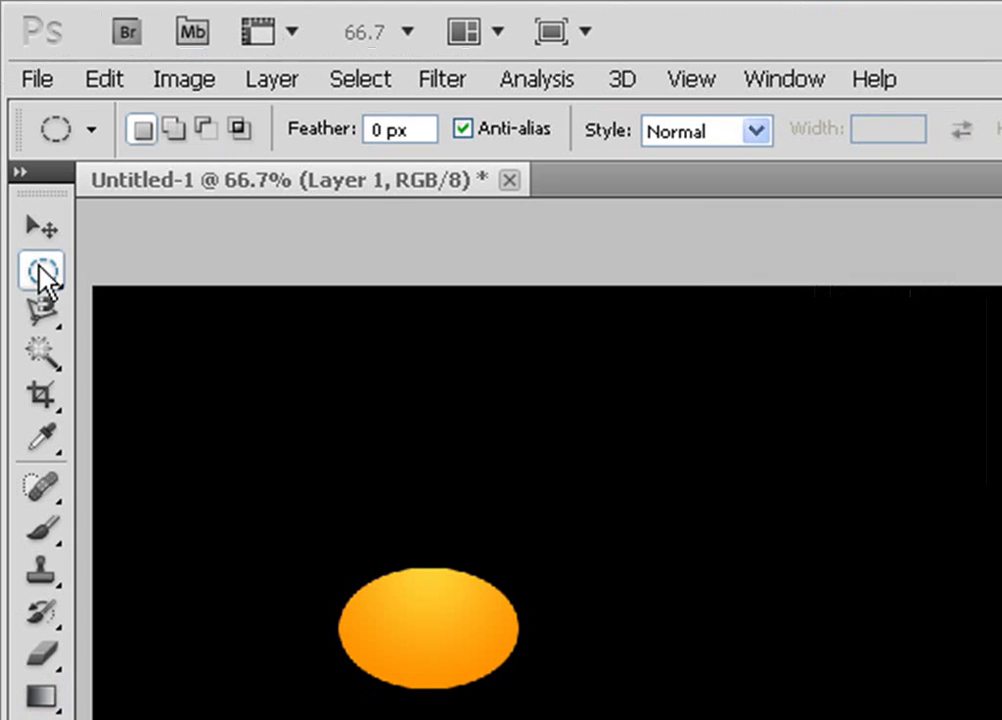
pyautogui.click(278, 304)
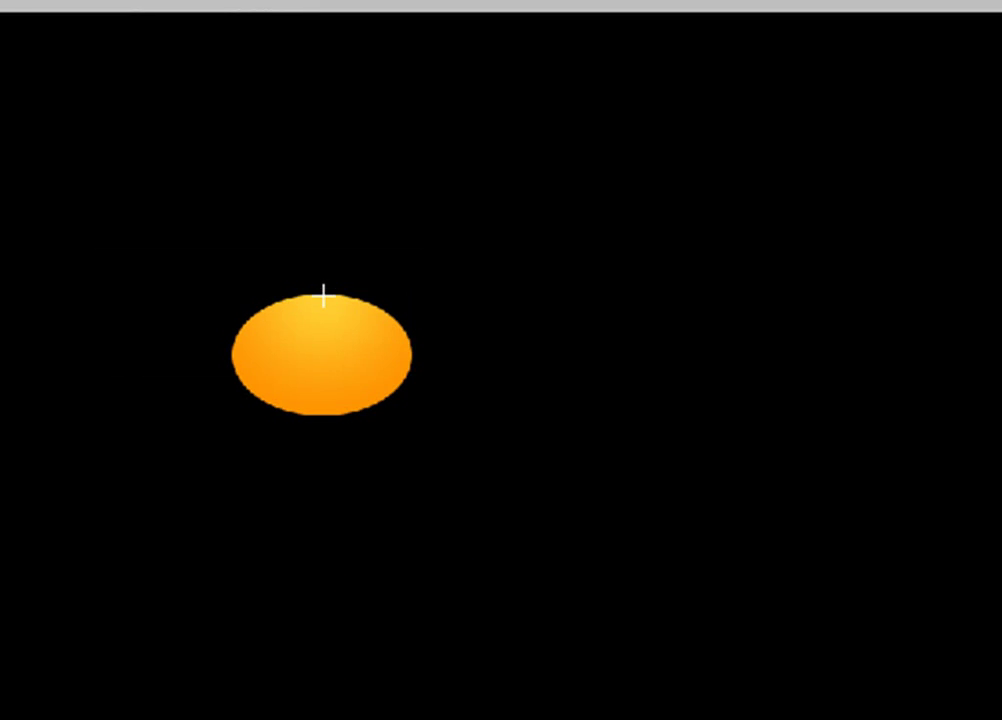
pyautogui.moveTo(276, 264); pyautogui.dragTo(497, 398)
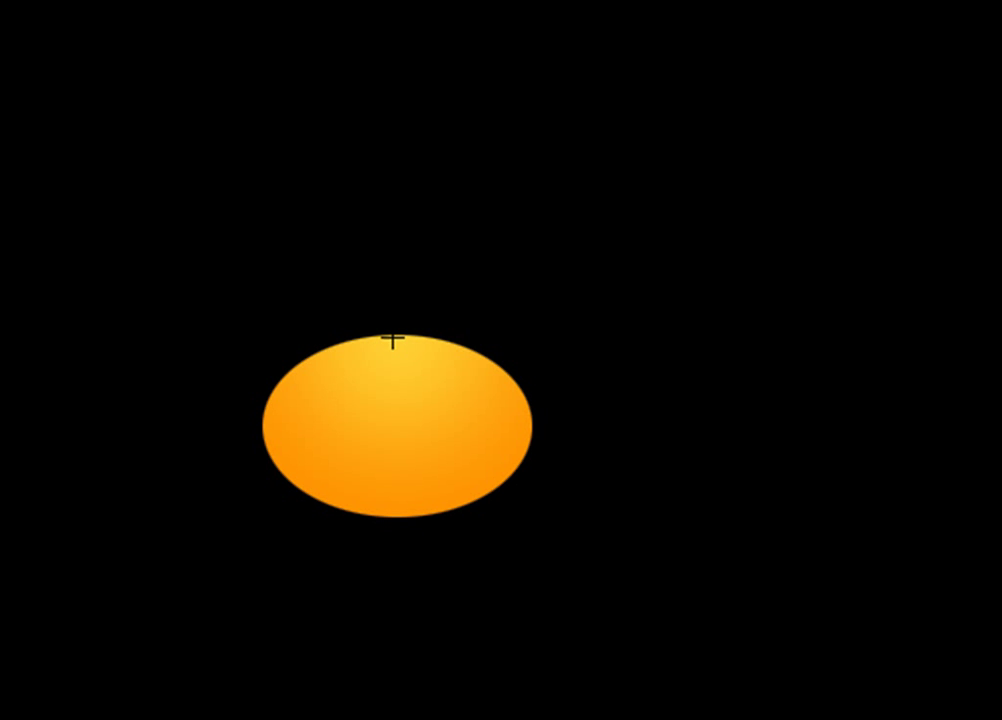
pyautogui.moveTo(400, 345); pyautogui.dragTo(409, 514)
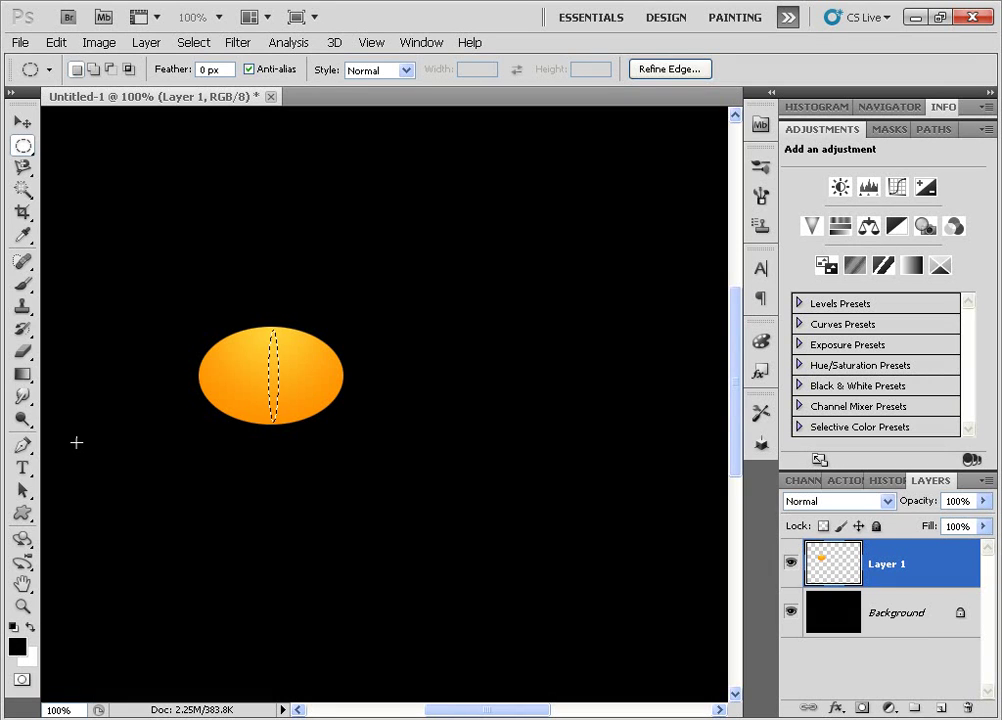
pyautogui.press('g')
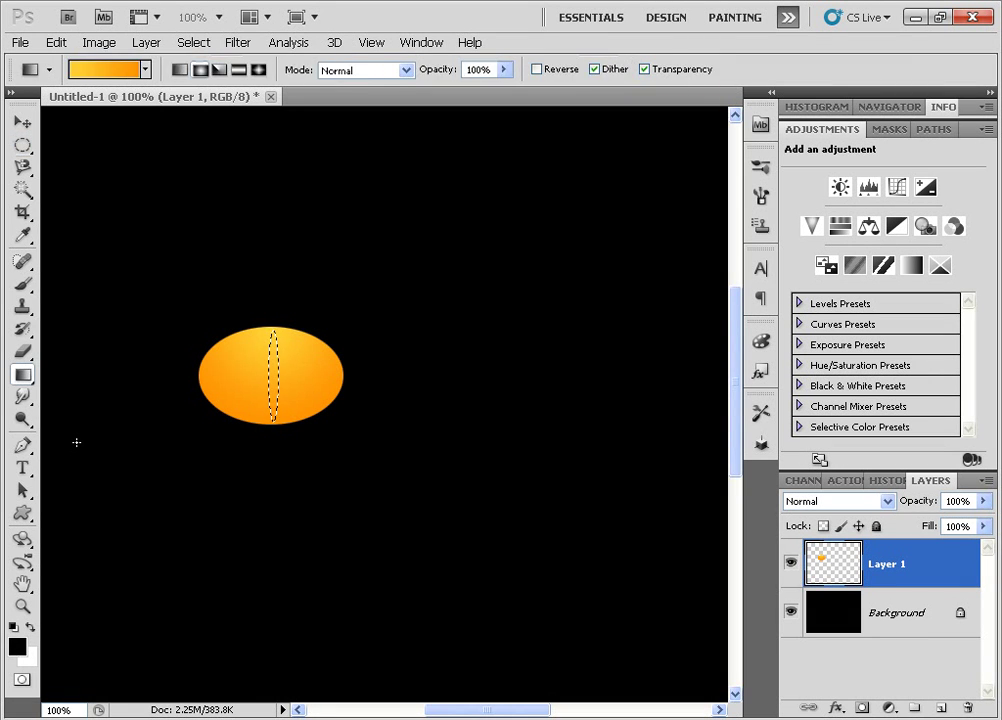
pyautogui.hotkey('shift', 'g')
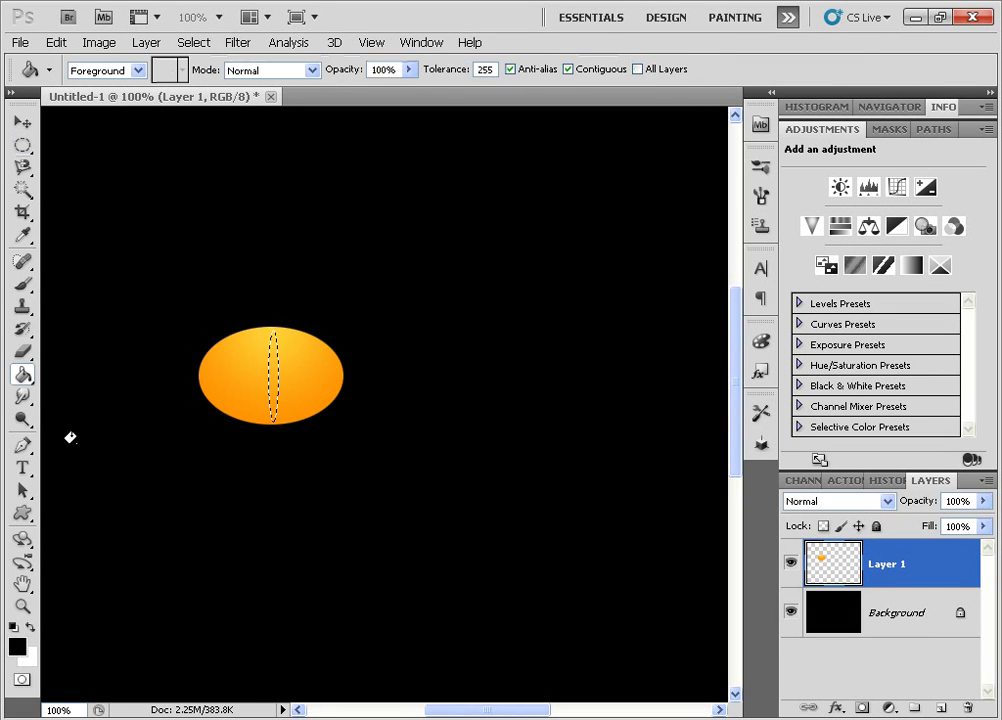
pyautogui.click(268, 370)
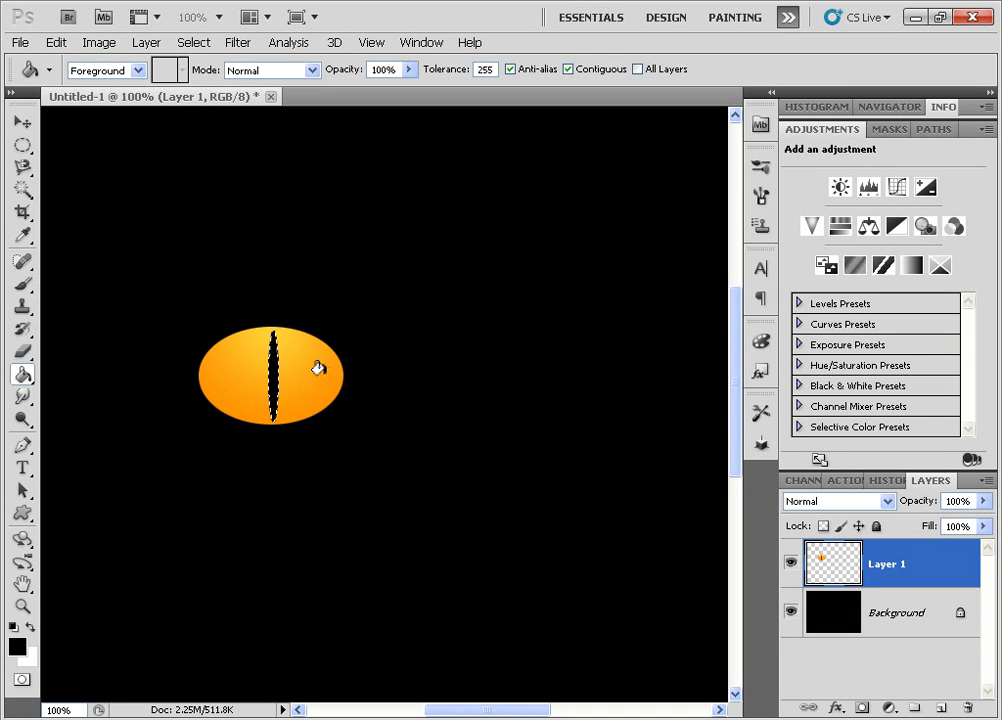
pyautogui.hotkey('ctrl', 'd')
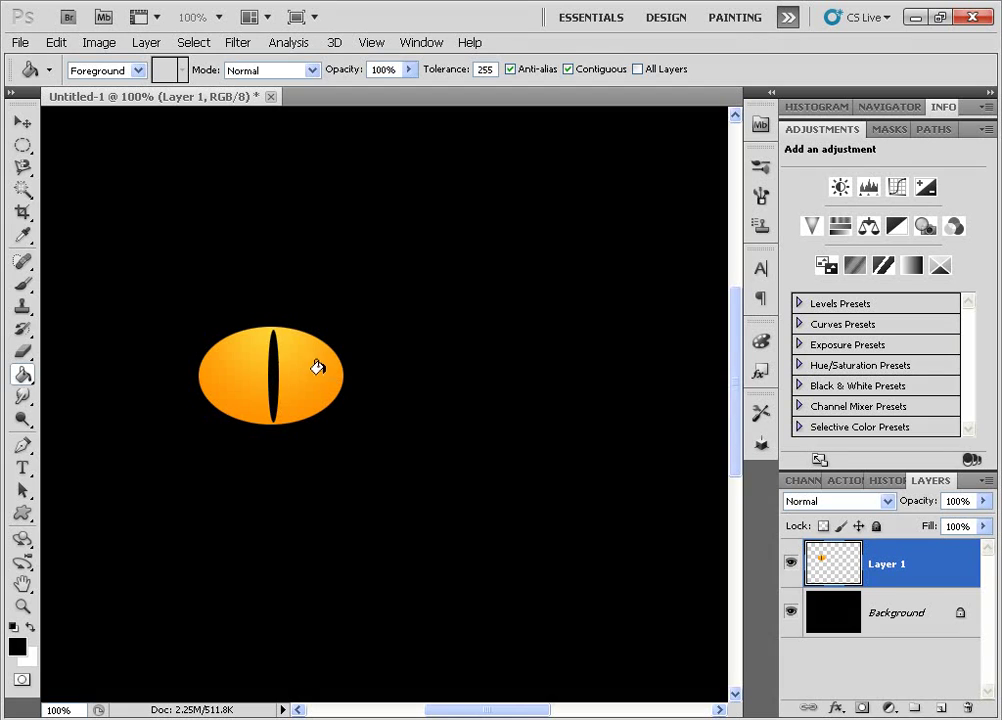
# Step: Nudge the eye with the Move tool, then undo back to before the pupil fill with Ctrl+Alt+Z
pyautogui.click(20, 124)
pyautogui.moveTo(274, 392); pyautogui.dragTo(271, 389)
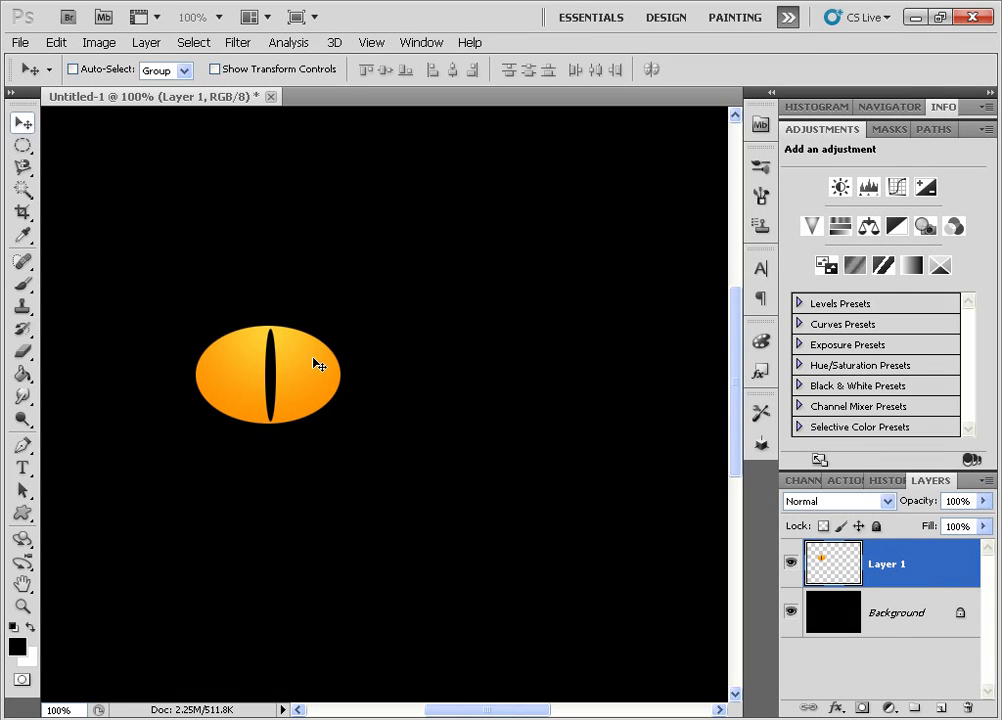
pyautogui.hotkey('ctrl', 'alt', 'z')
pyautogui.hotkey('ctrl', 'alt', 'z')
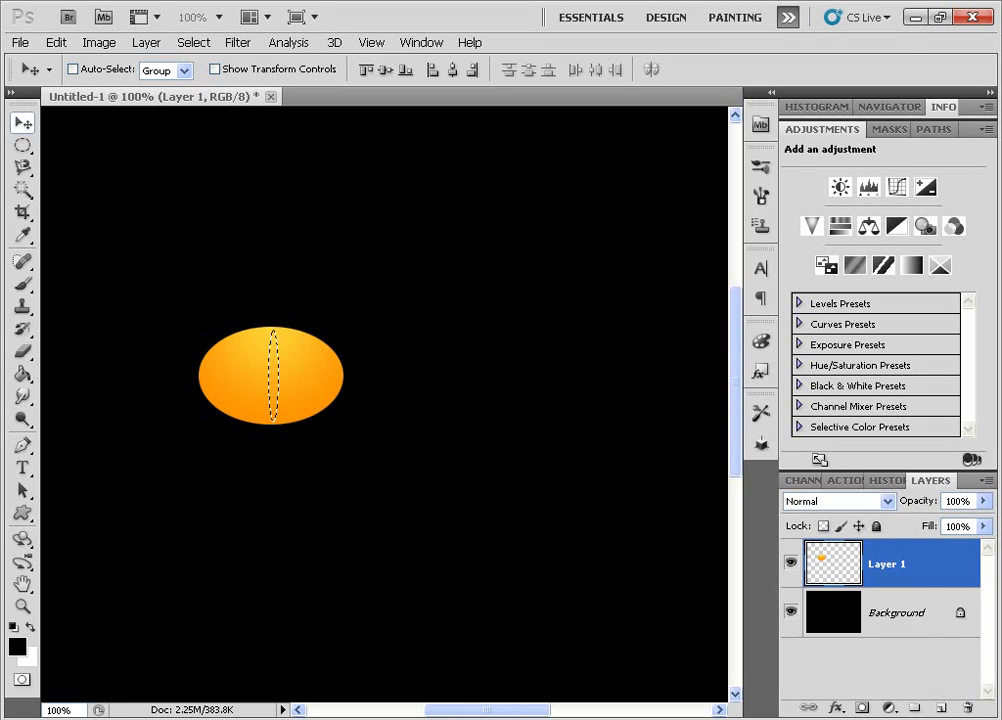
# Step: Add Layer 2, draw a thin slit oval across the eye, and fill it black
pyautogui.click(941, 707)
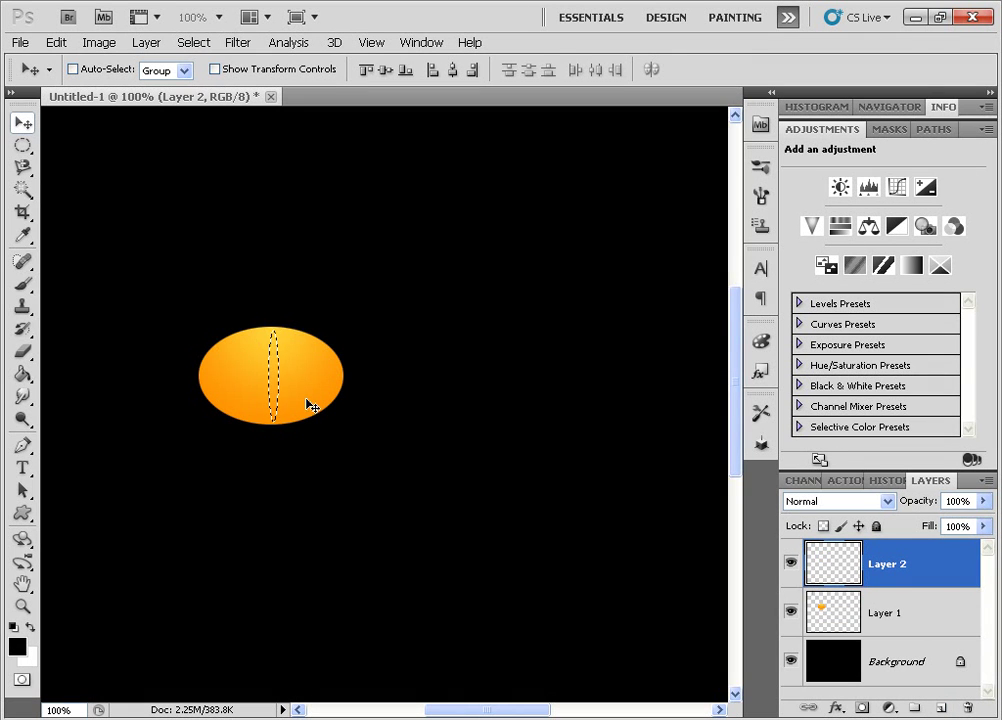
pyautogui.hotkey('ctrl', 'd')
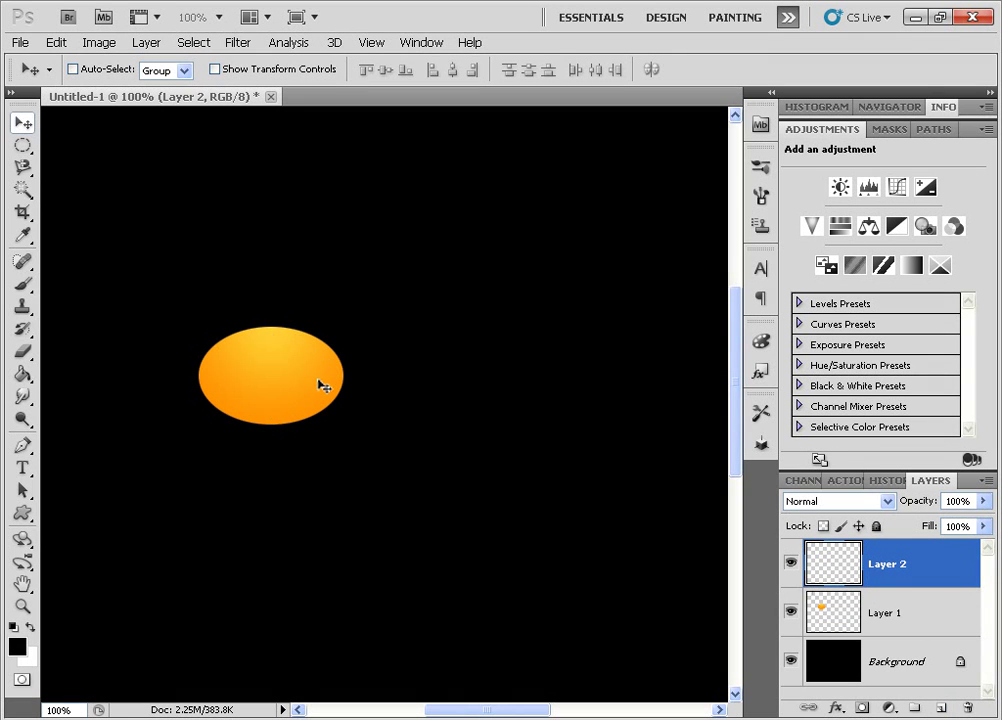
pyautogui.click(22, 145)
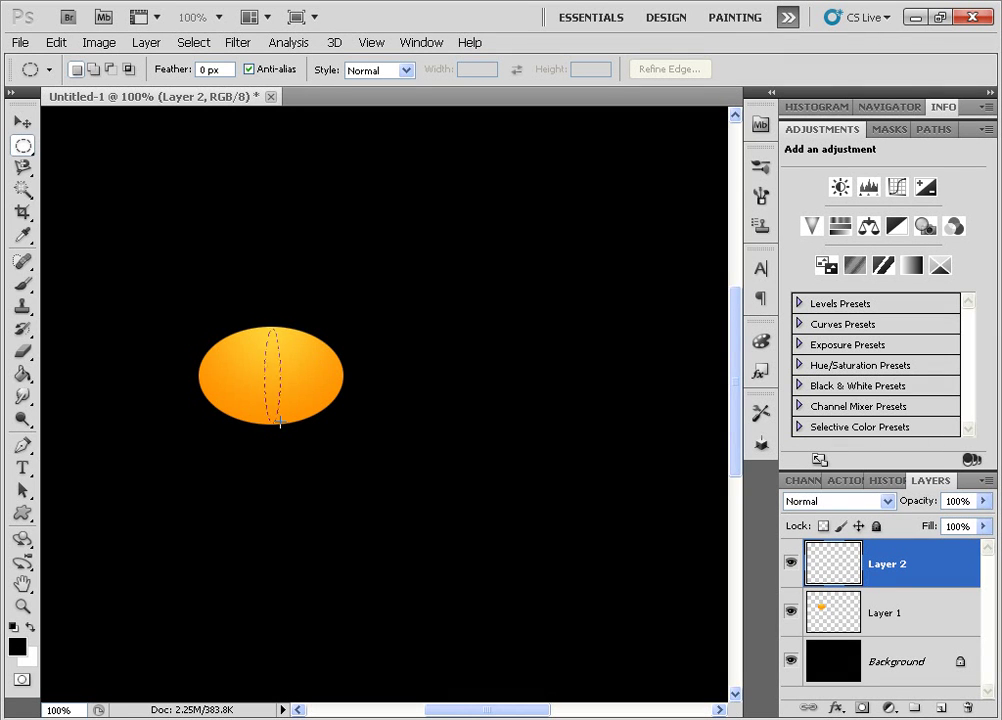
pyautogui.moveTo(280, 423); pyautogui.dragTo(281, 424)
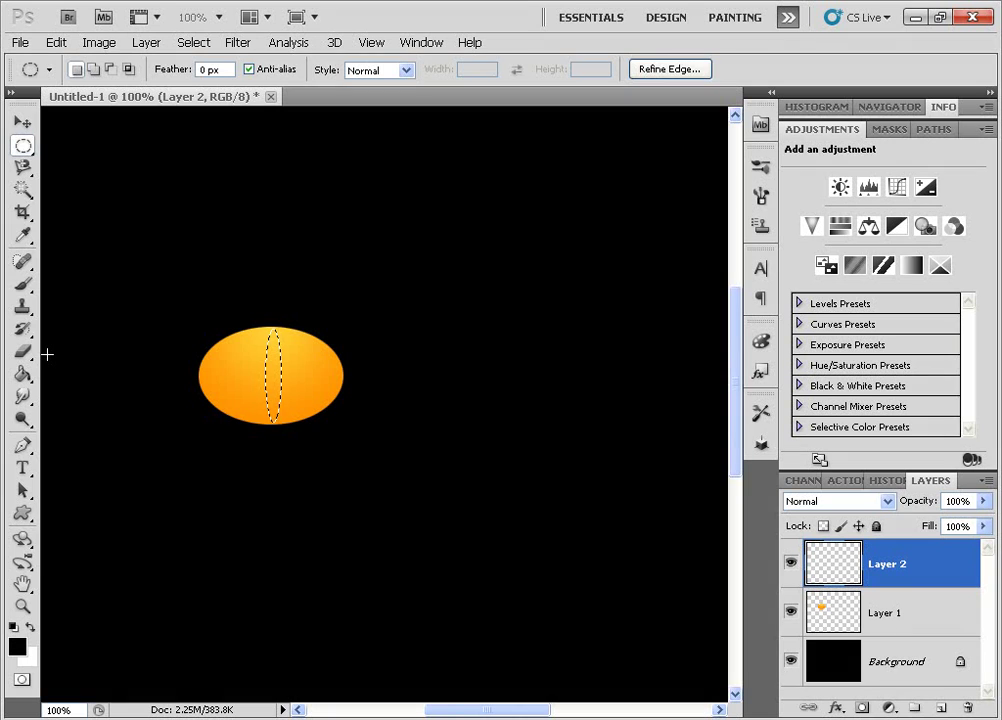
pyautogui.click(22, 374)
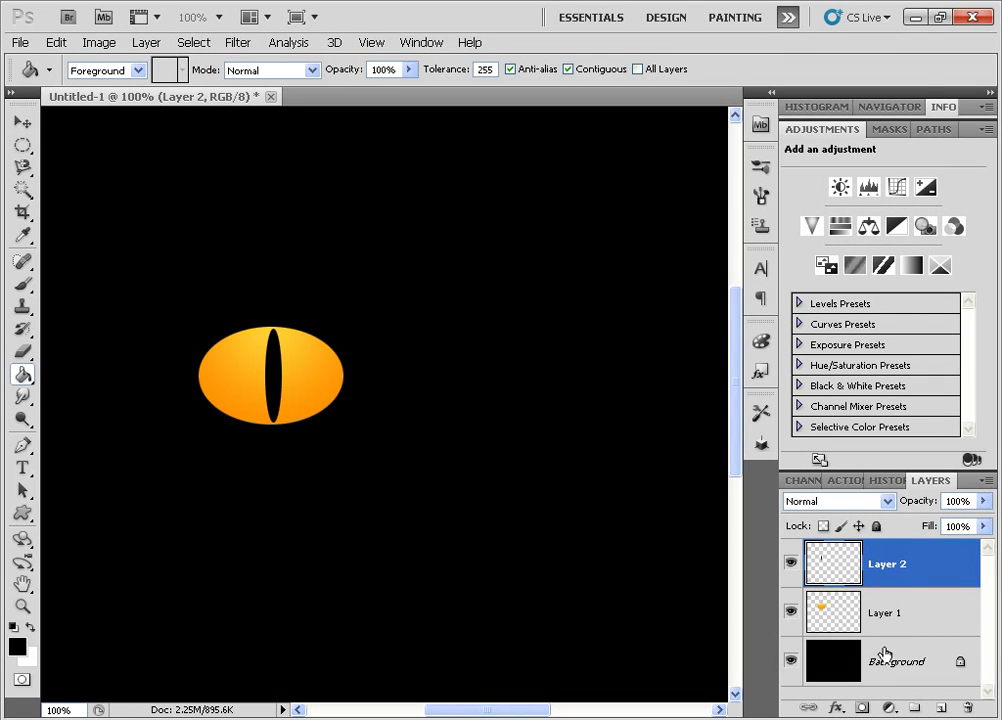
pyautogui.click(22, 123)
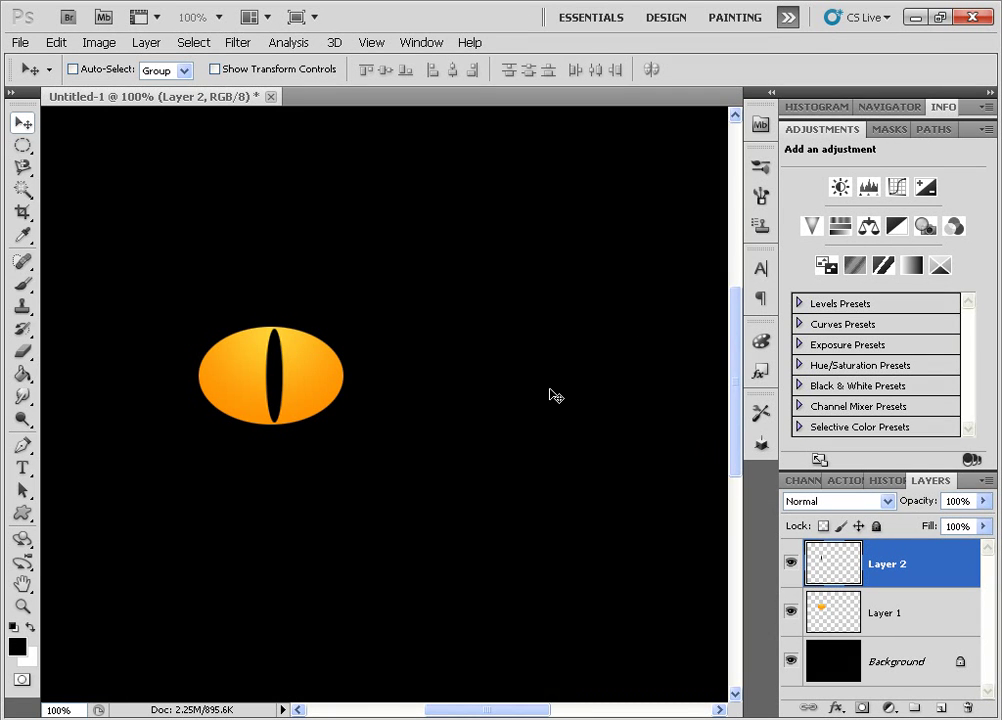
pyautogui.hotkey('ctrl', '-')
# Step: Zoom back to 100%, add Layer 3, and choose the Elliptical Marquee tool
pyautogui.hotkey('ctrl', '+')
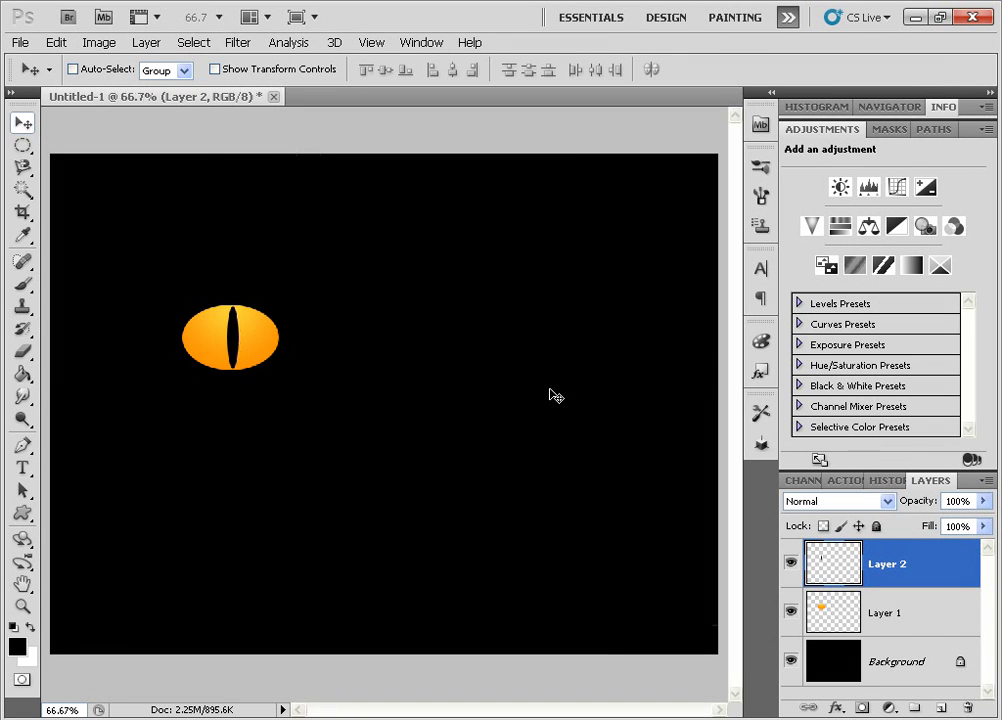
pyautogui.hotkey('ctrl', '+')
pyautogui.moveTo(432, 390); pyautogui.dragTo(454, 374)
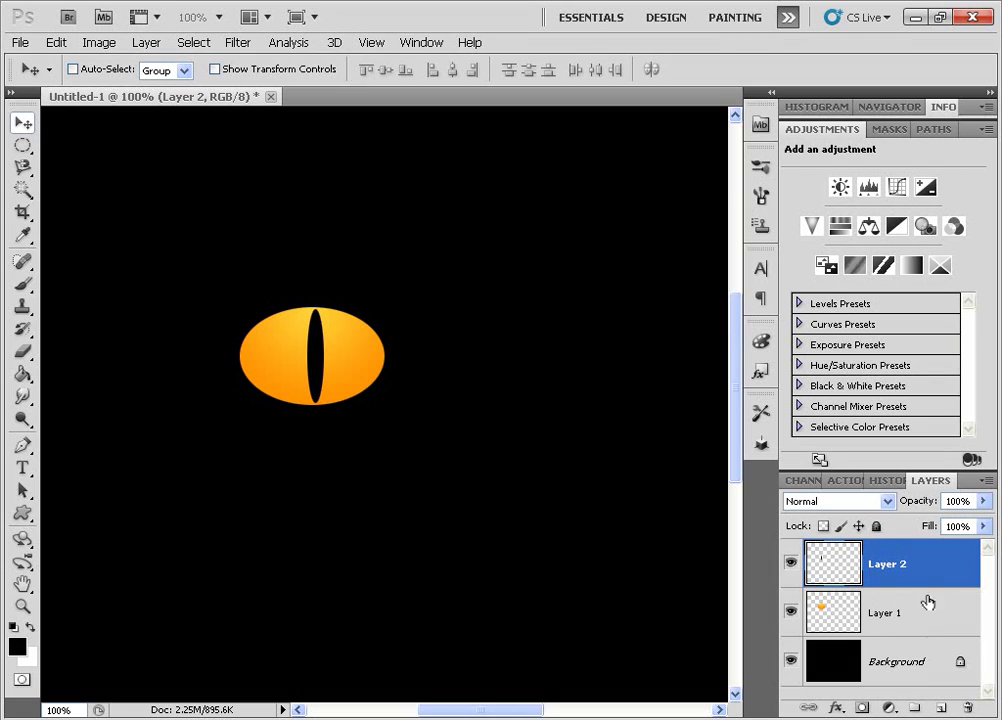
pyautogui.click(938, 709)
pyautogui.click(22, 145)
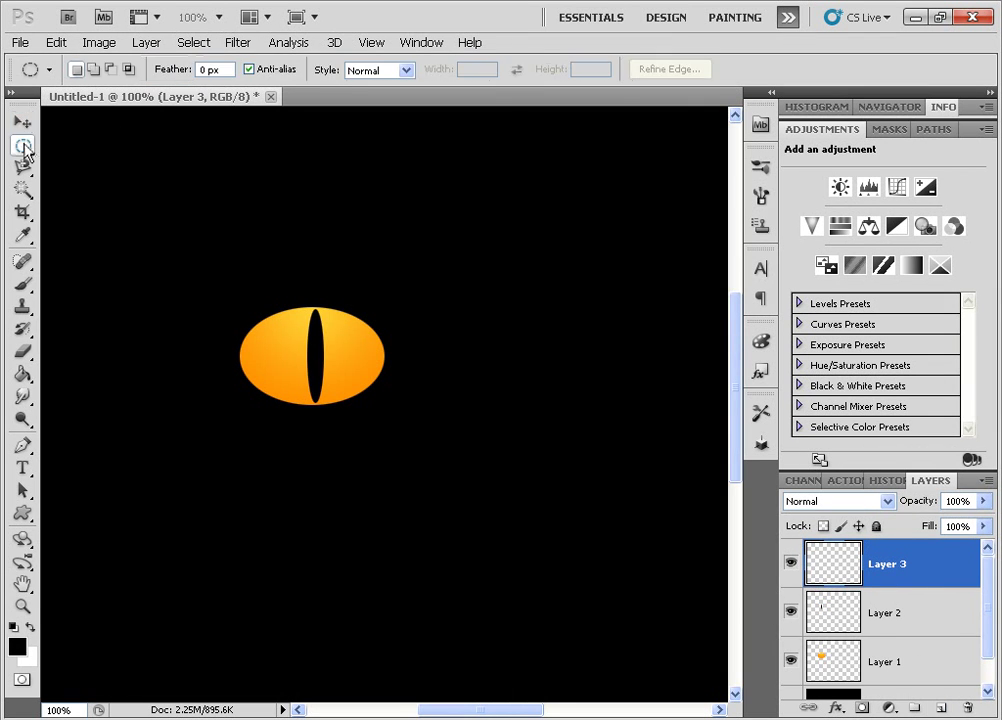
pyautogui.rightClick(25, 148)
pyautogui.click(90, 163)
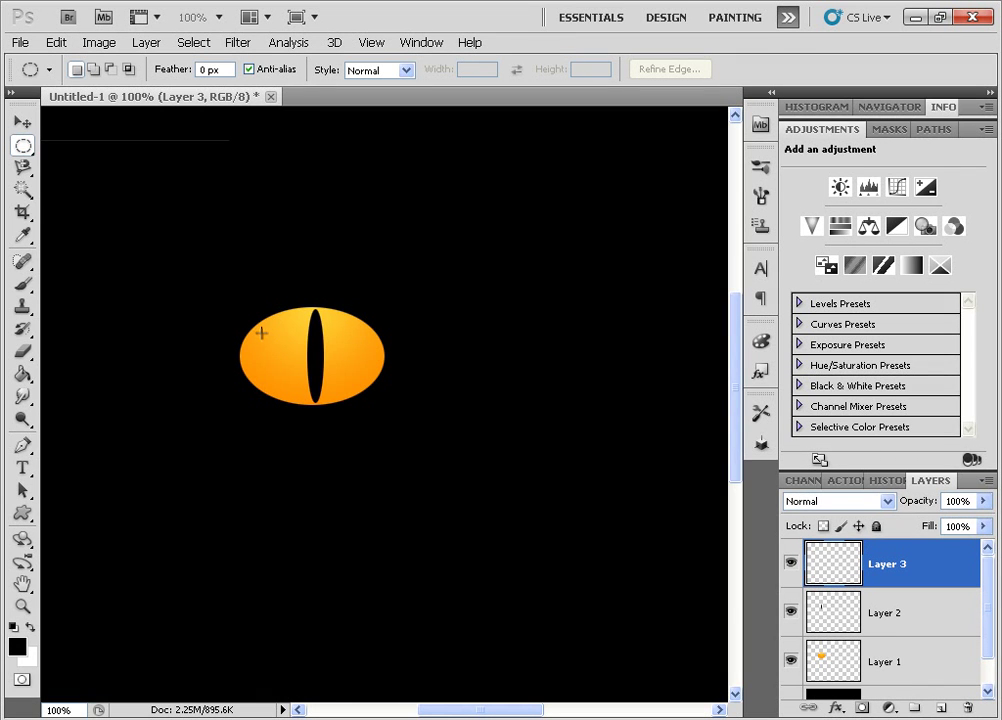
# Step: Draw a small circle in the eye's upper left, fill it white, and deselect
pyautogui.moveTo(298, 369); pyautogui.dragTo(267, 328)
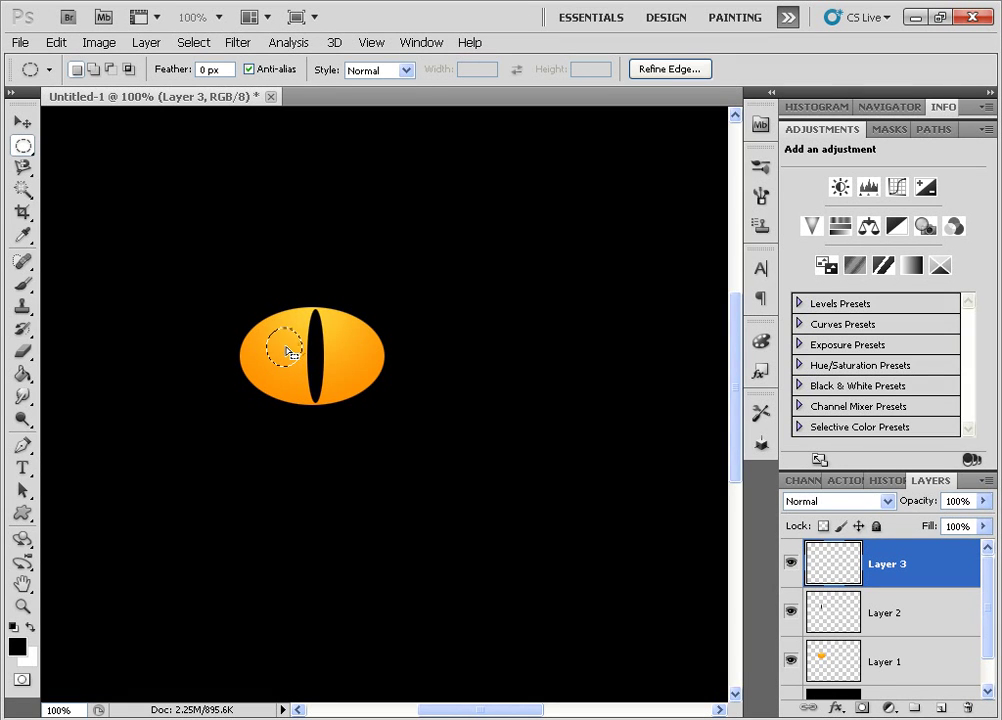
pyautogui.click(30, 628)
pyautogui.press('g')
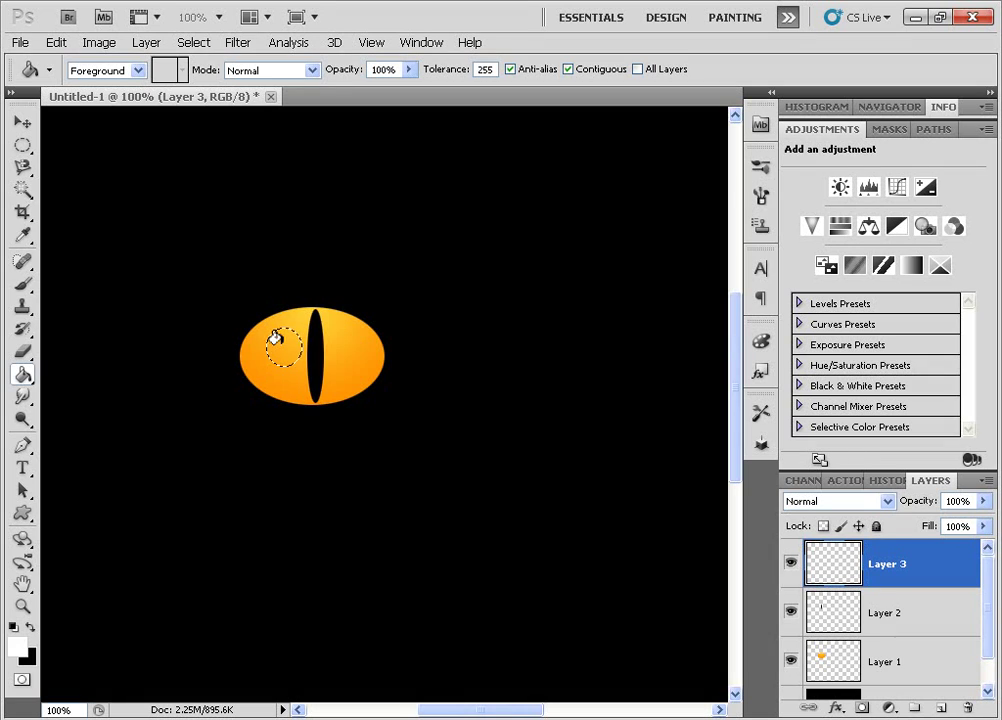
pyautogui.click(283, 350)
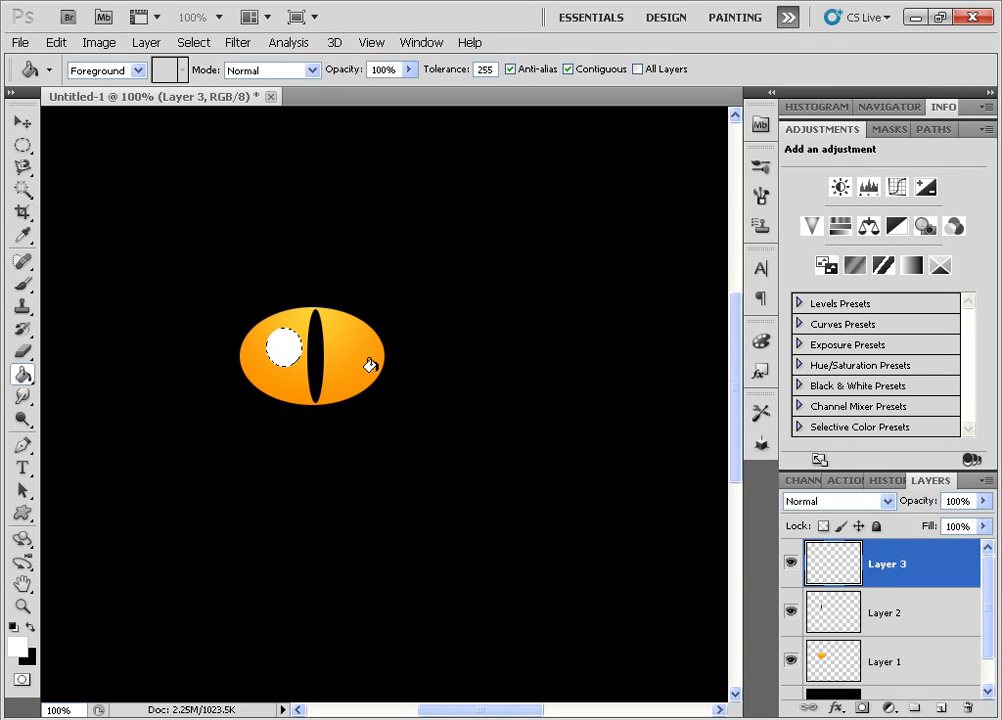
pyautogui.hotkey('ctrl', 'd')
# Step: Nudge the highlight up-left and apply a 16.4-pixel Gaussian Blur to it
pyautogui.press('v')
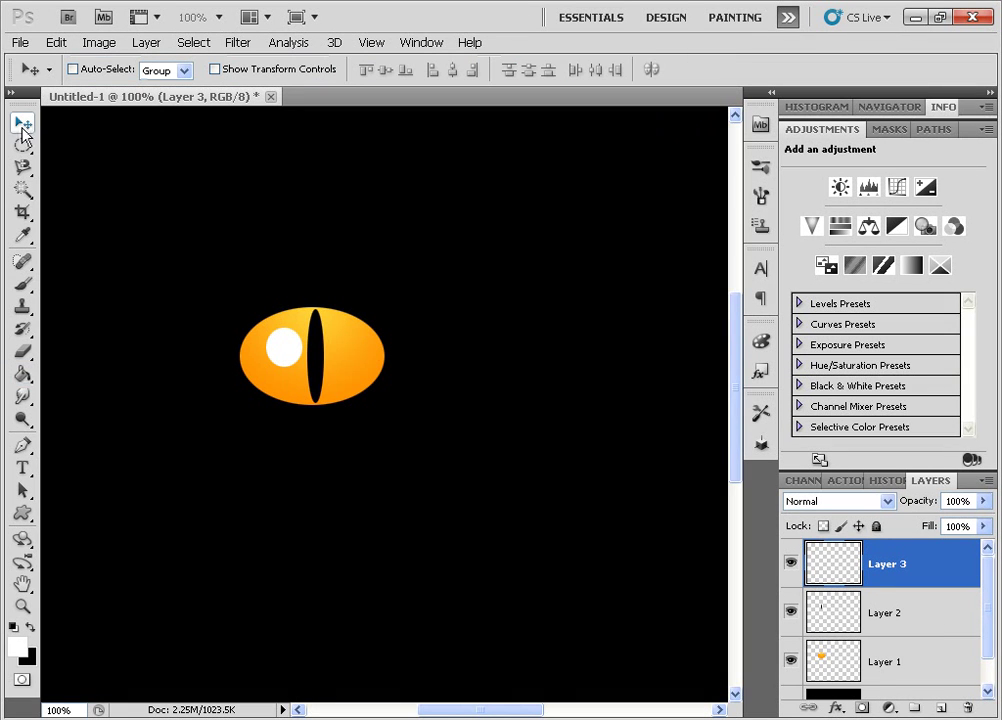
pyautogui.moveTo(283, 348); pyautogui.dragTo(277, 341)
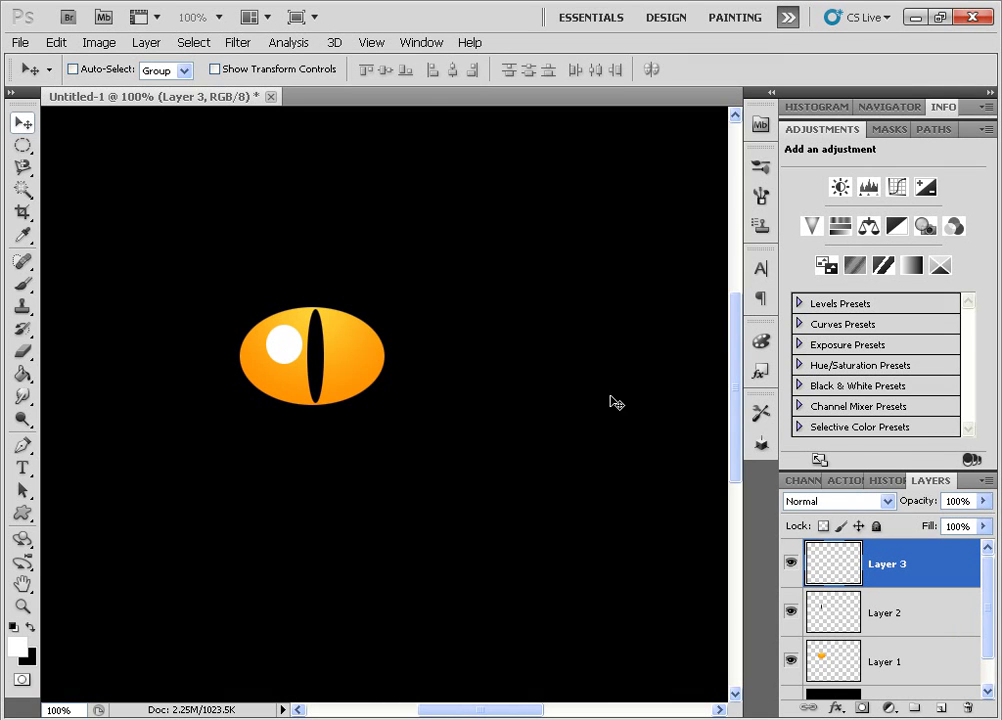
pyautogui.click(240, 43)
pyautogui.moveTo(293, 207)
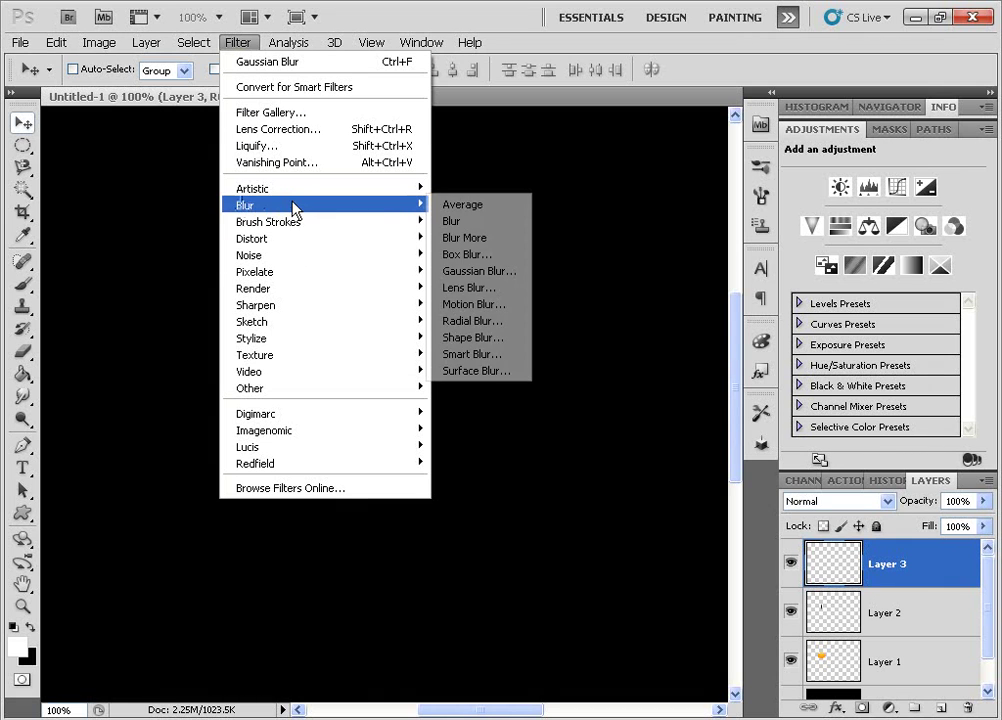
pyautogui.click(481, 271)
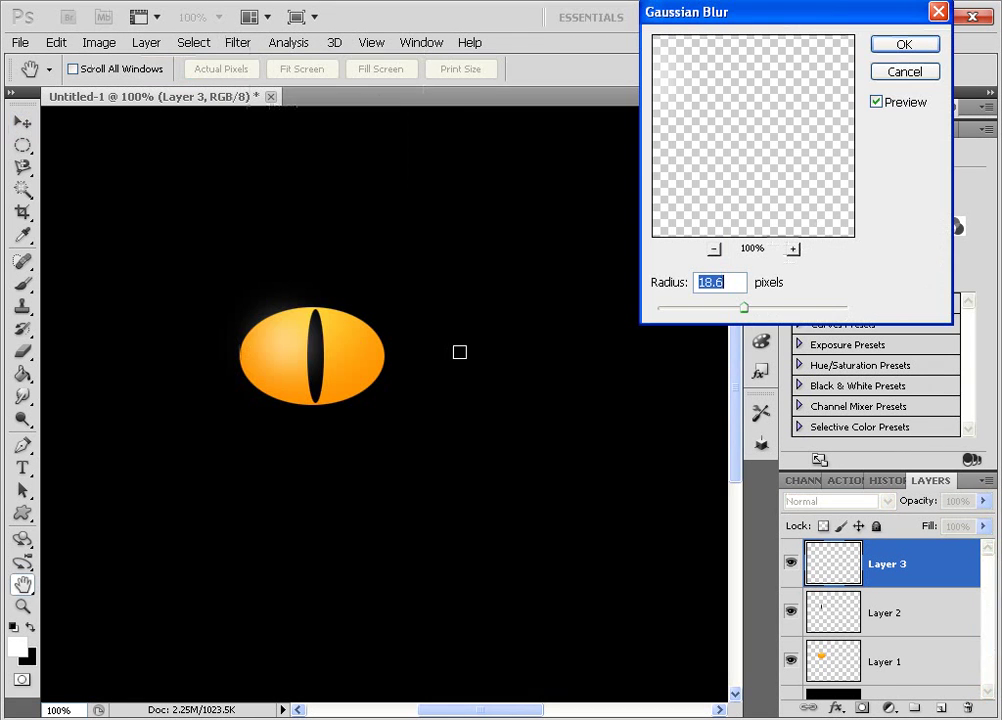
pyautogui.moveTo(772, 11); pyautogui.dragTo(787, 11)
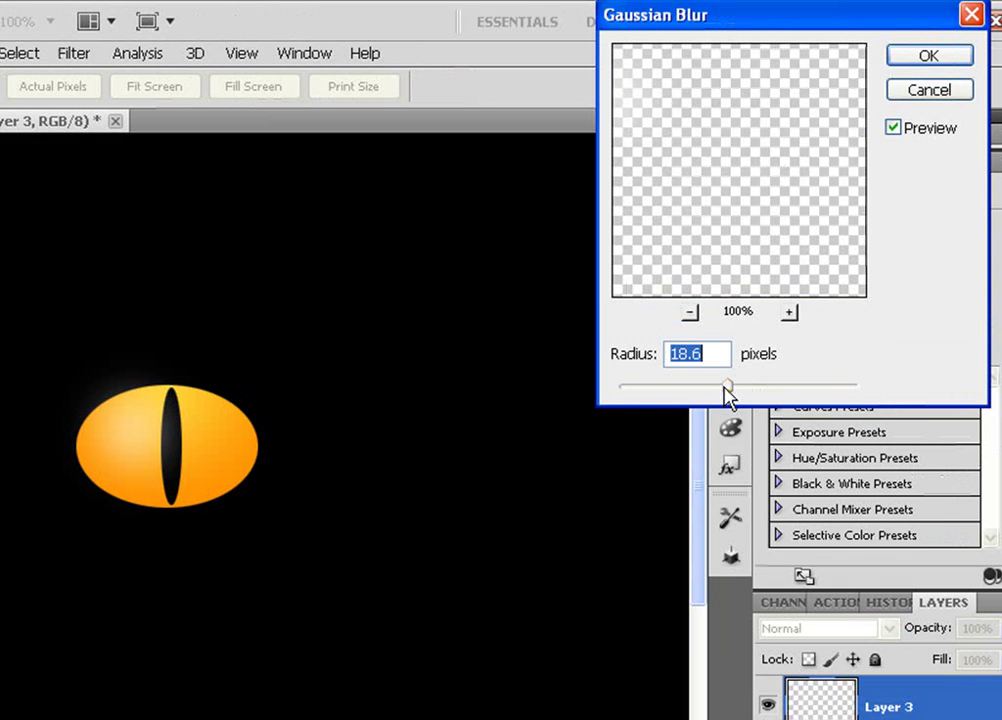
pyautogui.moveTo(756, 316); pyautogui.dragTo(754, 315)
pyautogui.moveTo(719, 387); pyautogui.dragTo(728, 393)
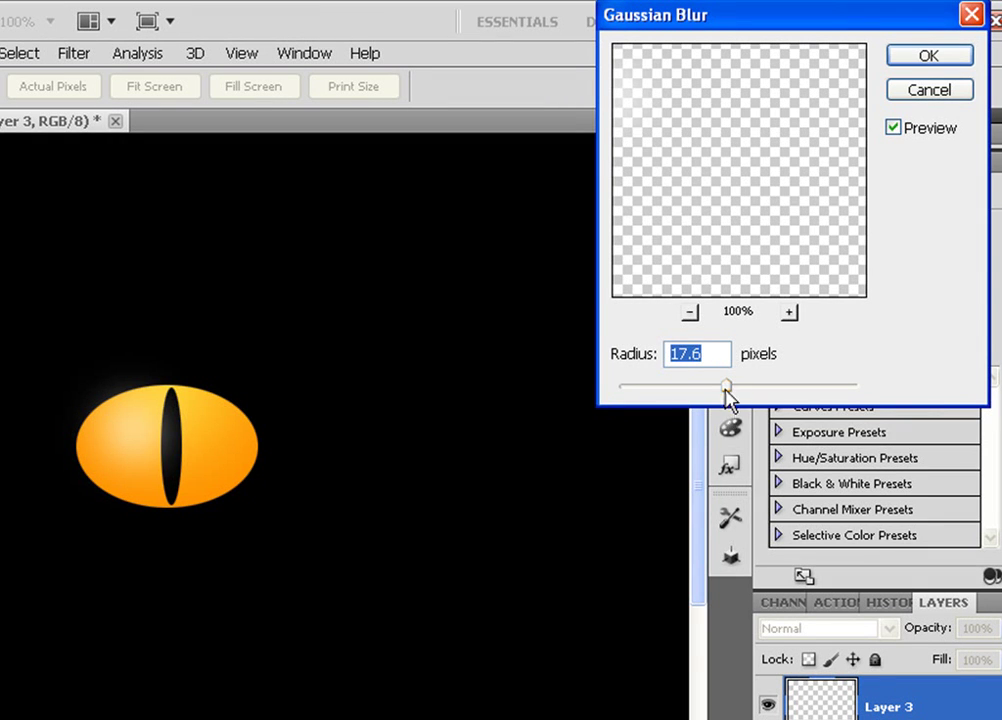
pyautogui.moveTo(726, 385); pyautogui.dragTo(724, 385)
pyautogui.moveTo(644, 362); pyautogui.dragTo(641, 360)
pyautogui.click(933, 60)
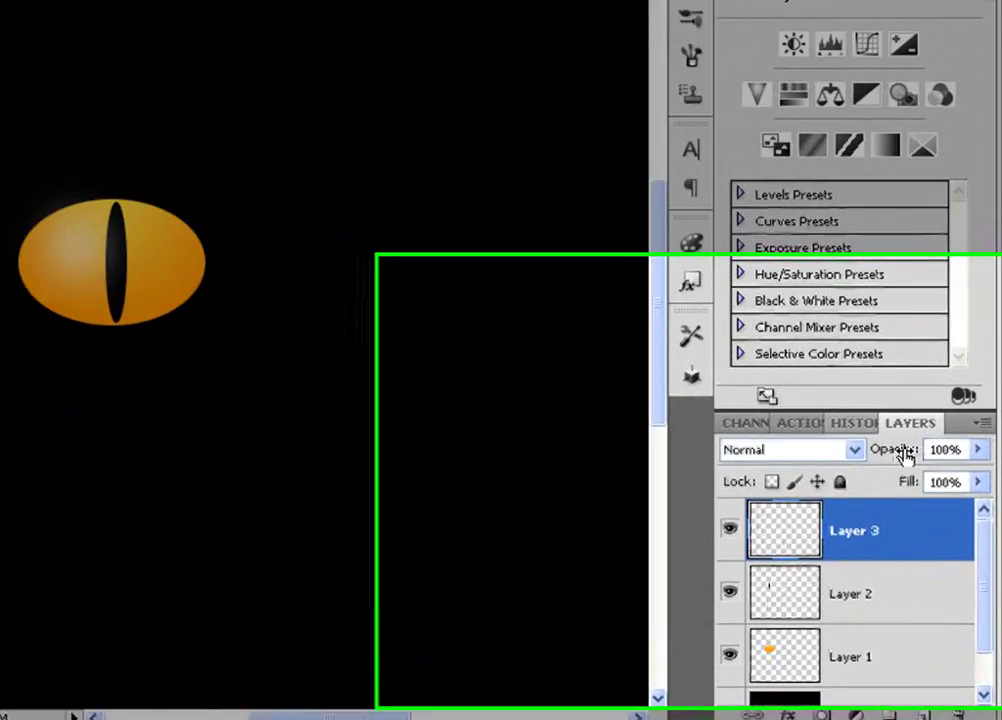
# Step: Lower Layer 3's opacity to 78%
pyautogui.moveTo(929, 630); pyautogui.dragTo(926, 632)
pyautogui.moveTo(808, 325)
pyautogui.mouseDown()
pyautogui.moveTo(787, 320)
pyautogui.moveTo(802, 322)
pyautogui.mouseUp()
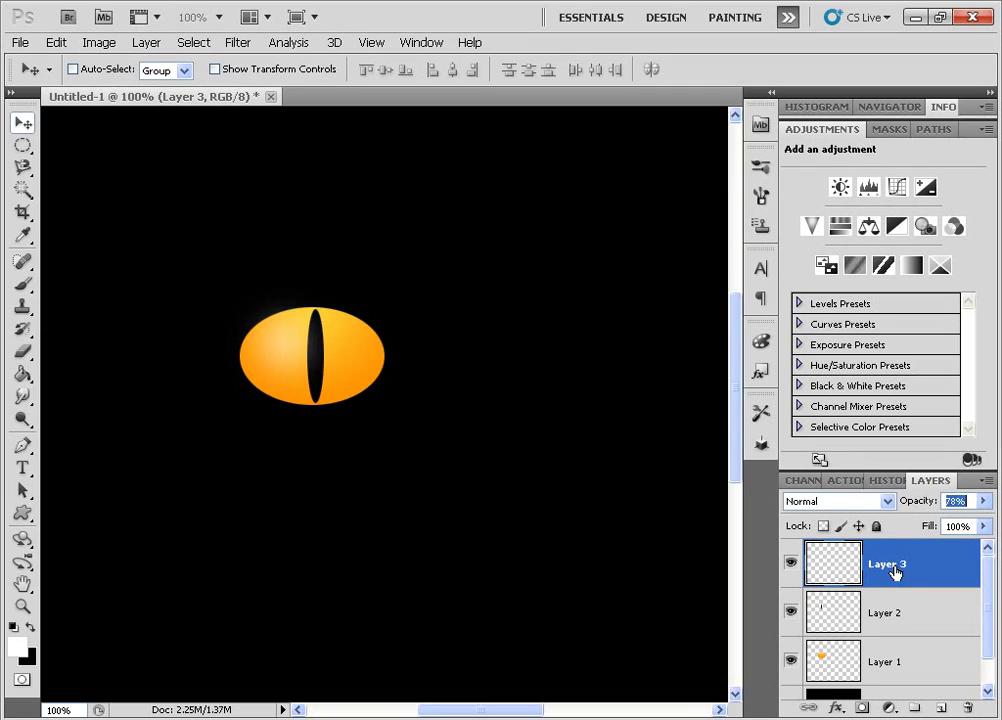
pyautogui.hotkey('ctrl', '-')
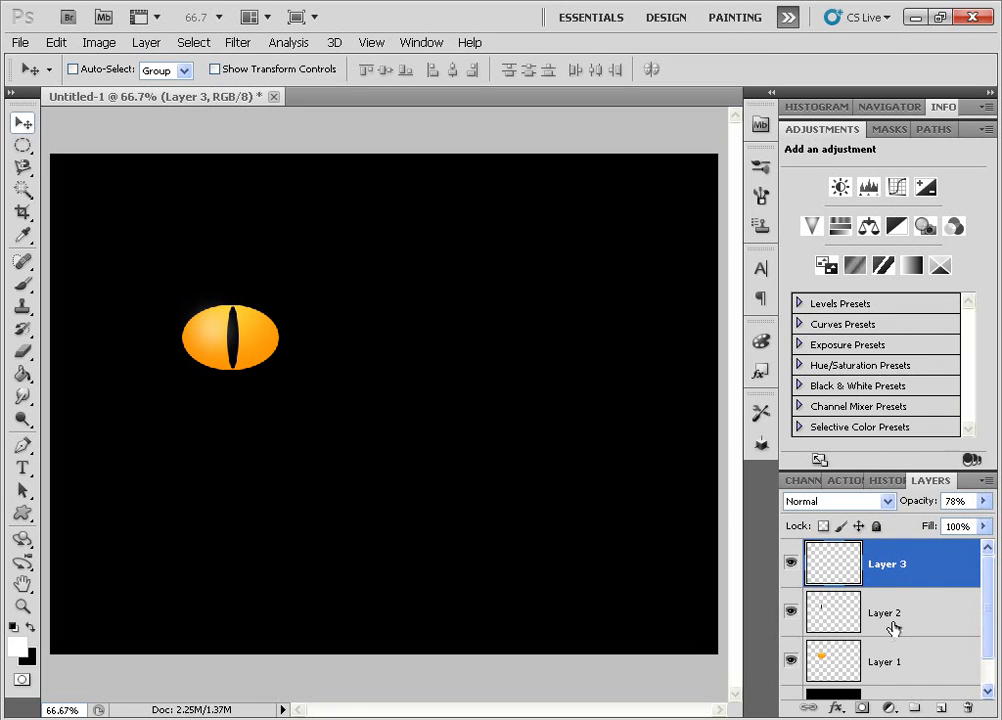
# Step: Merge the three eye layers into one layer and rename it 'left eye'
pyautogui.keyDown('shift'); pyautogui.click(871, 663); pyautogui.keyUp('shift')
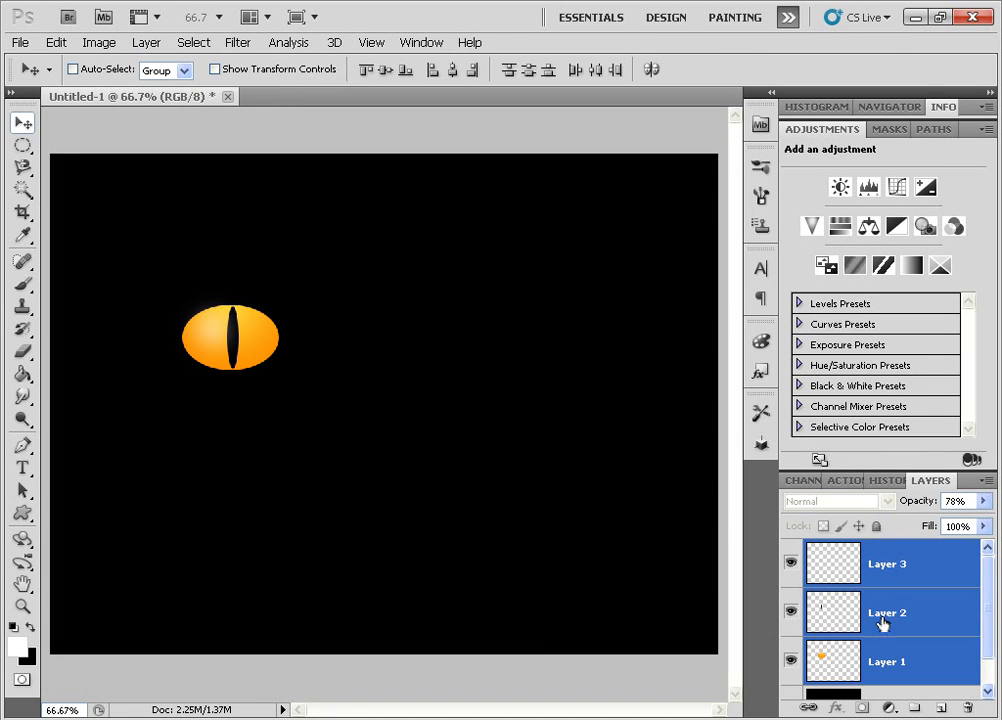
pyautogui.rightClick(864, 577)
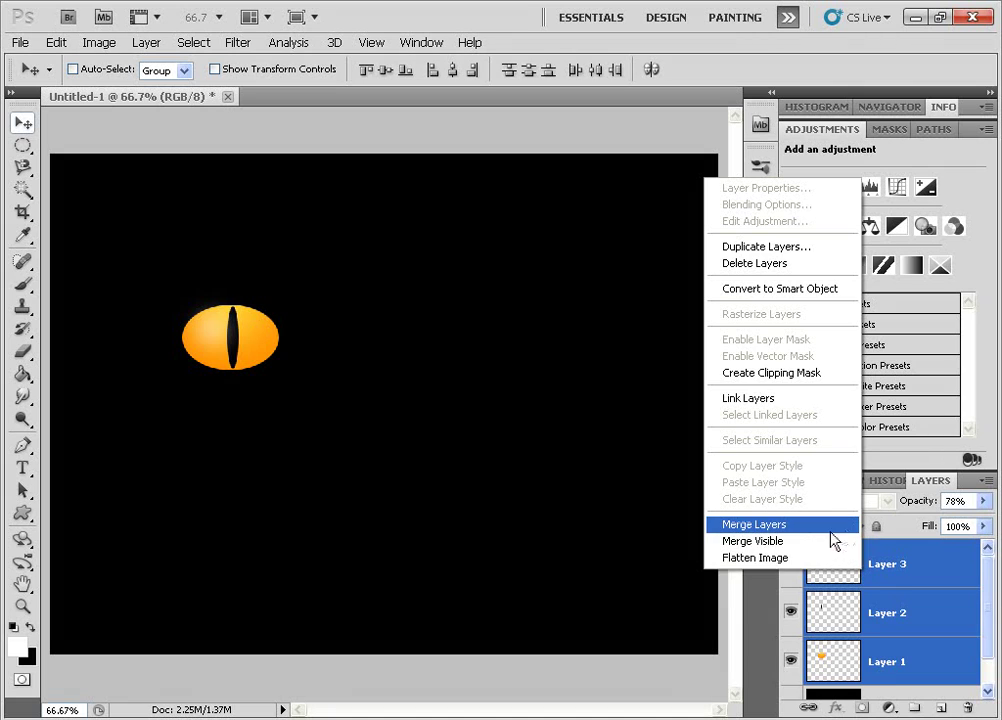
pyautogui.click(791, 528)
pyautogui.click(791, 564)
pyautogui.click(791, 564)
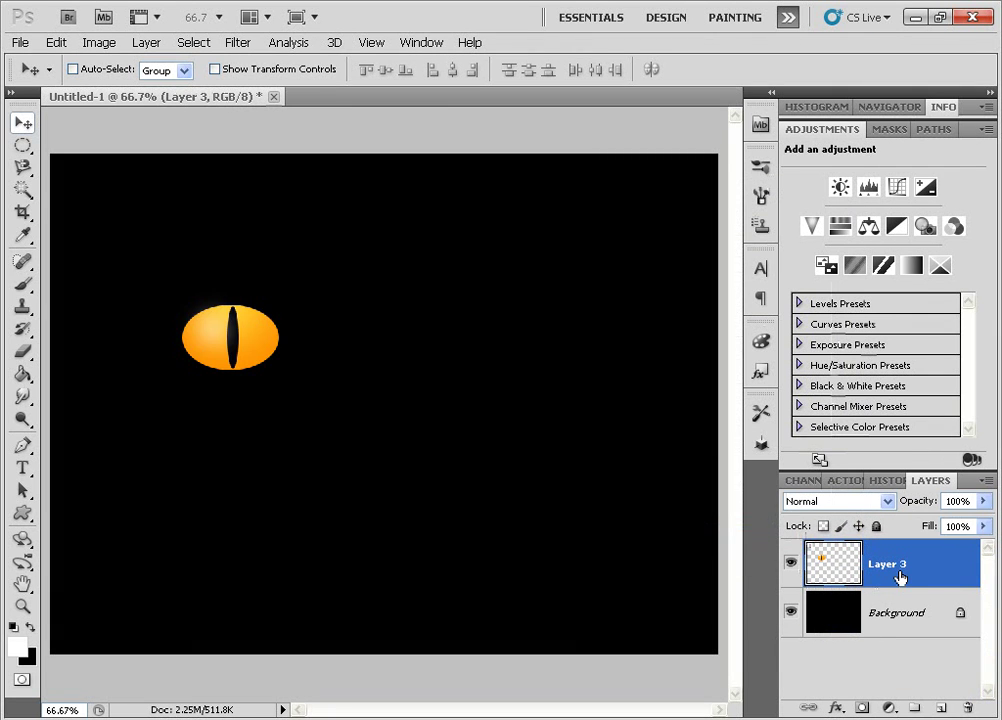
pyautogui.doubleClick(893, 565)
pyautogui.click(893, 565)
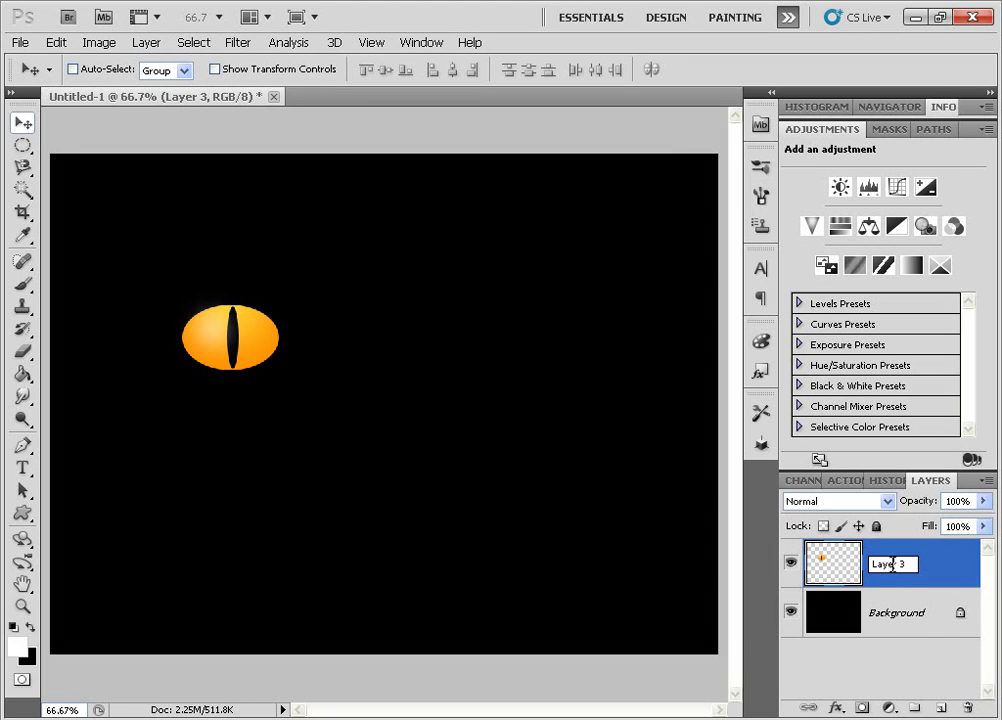
pyautogui.moveTo(904, 564); pyautogui.dragTo(845, 578)
pyautogui.write('left eye')
pyautogui.press('Return')
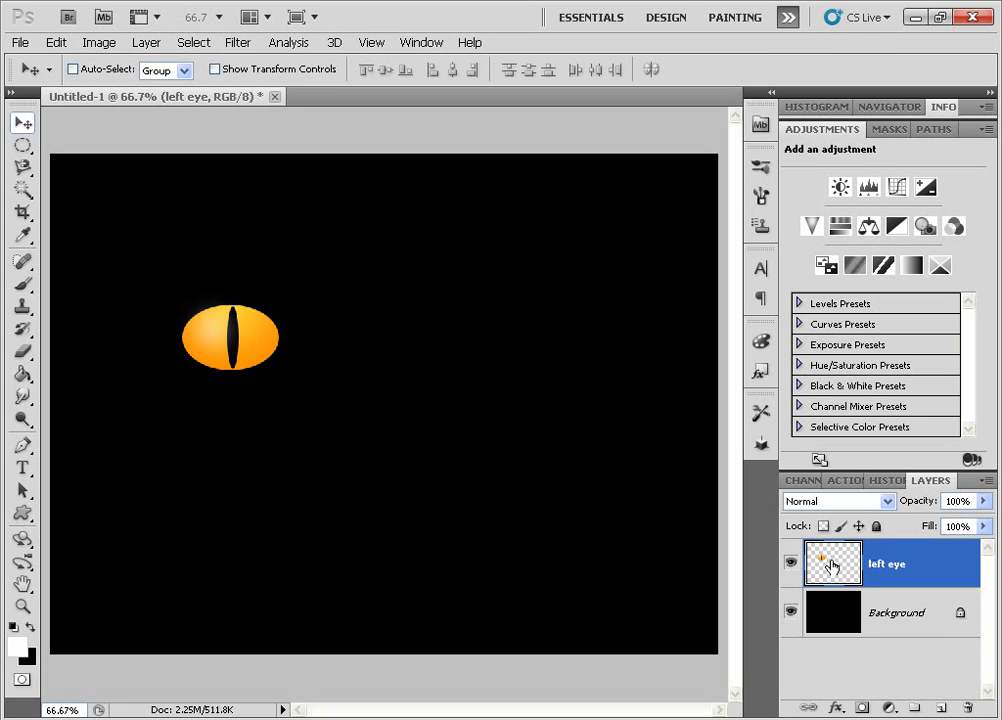
# Step: Duplicate the left eye layer with Ctrl+J and name the copy 'right eye'
pyautogui.hotkey('ctrl', 'j')
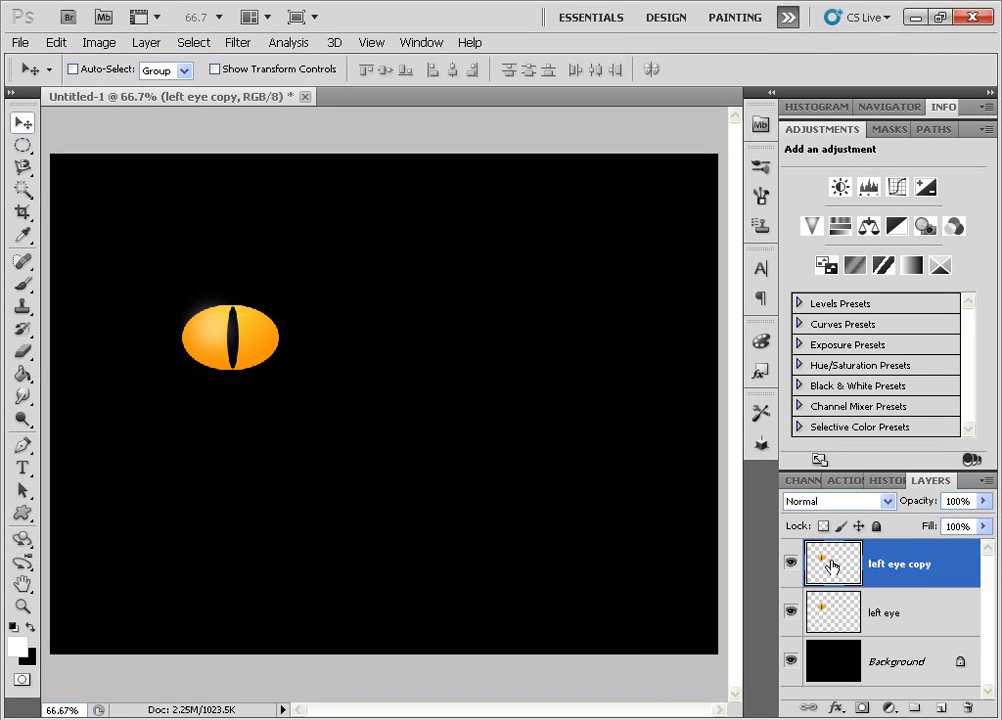
pyautogui.doubleClick(900, 564)
pyautogui.write('ri')
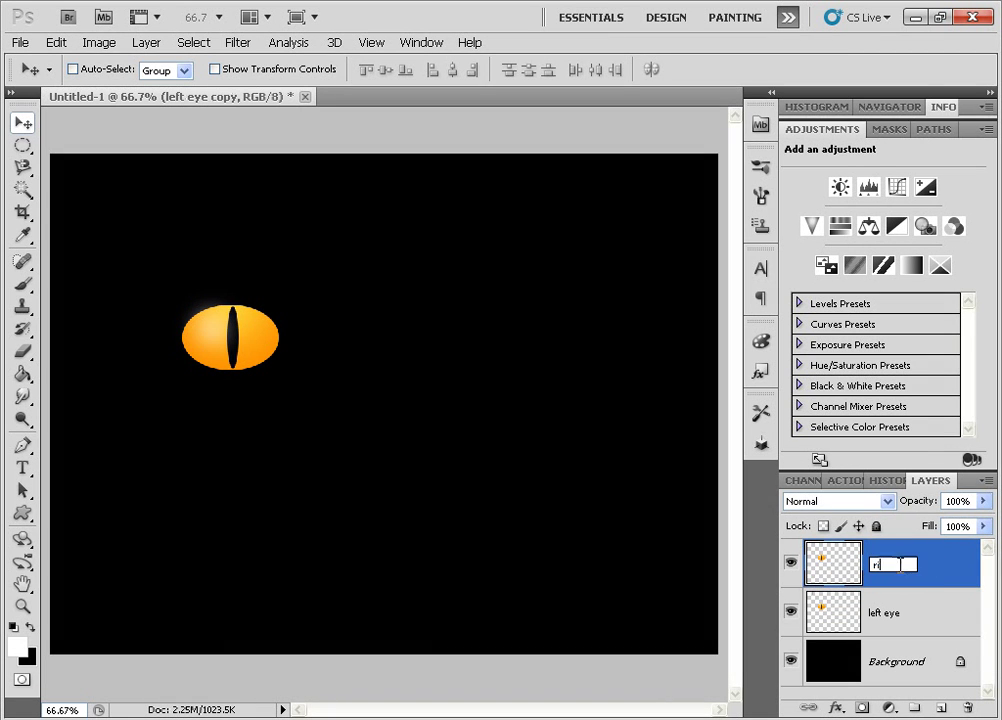
pyautogui.write('ght eye')
pyautogui.press('Return')
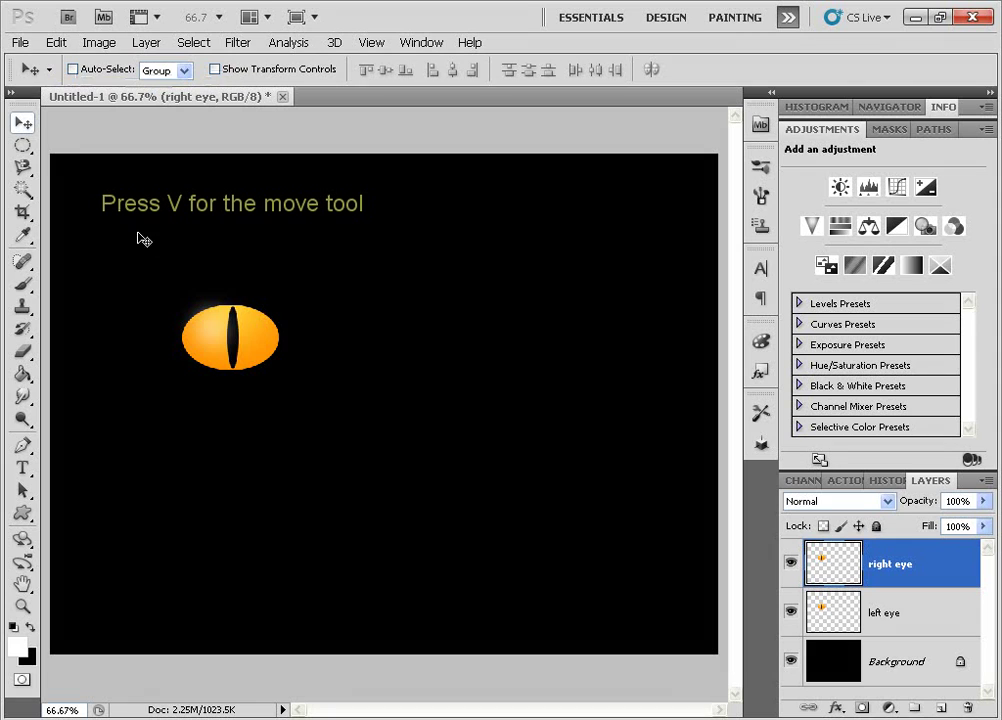
# Step: Drag the right eye copy beside the left eye and view the canvas at 50%
pyautogui.moveTo(255, 344); pyautogui.dragTo(459, 353)
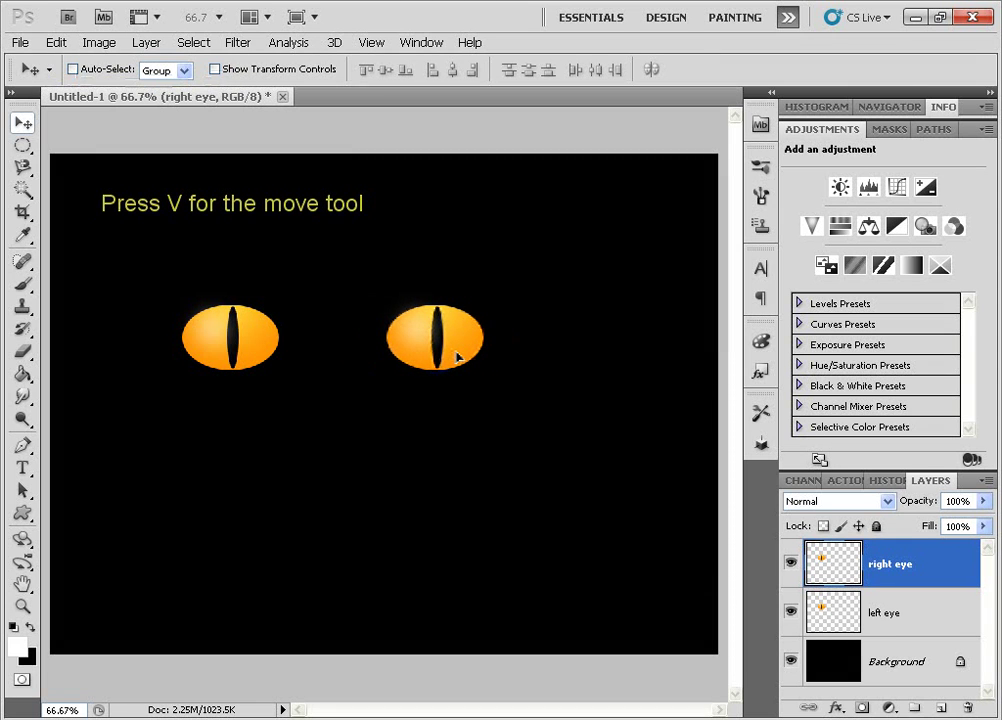
pyautogui.hotkey('ctrl', '-')
pyautogui.hotkey('ctrl', '-')
pyautogui.hotkey('ctrl', '-')
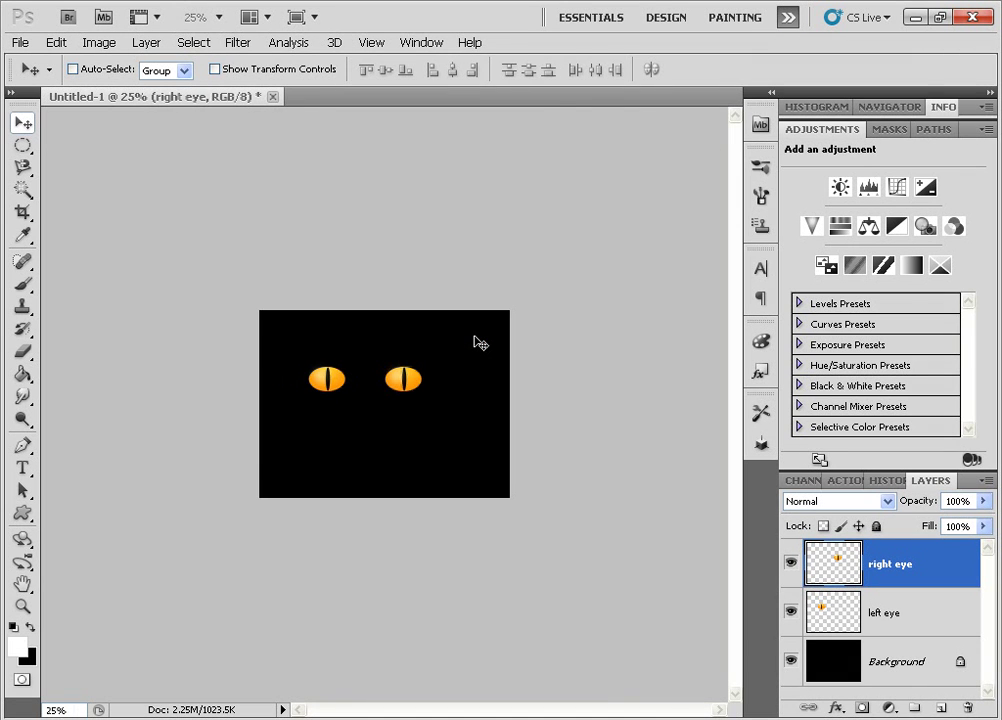
pyautogui.hotkey('ctrl', '+')
pyautogui.hotkey('ctrl', '+')
pyautogui.hotkey('ctrl', '+')
pyautogui.hotkey('ctrl', '-')
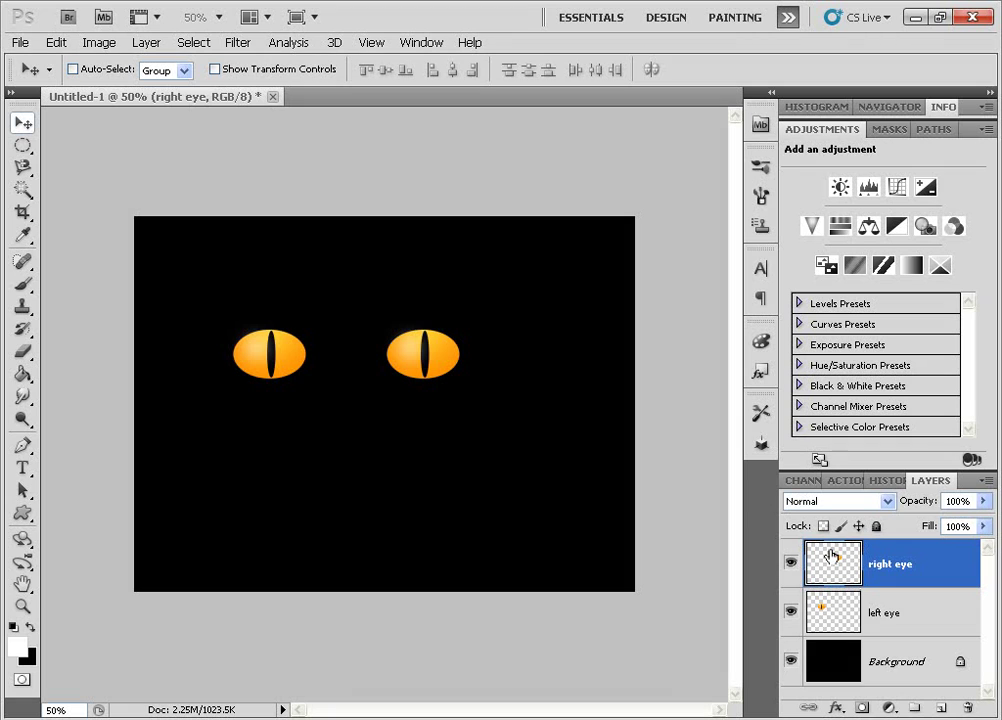
# Step: Merge the right eye down into the left eye layer and show rulers
pyautogui.keyDown('shift'); pyautogui.click(828, 608); pyautogui.keyUp('shift')
pyautogui.click(850, 564)
pyautogui.rightClick(848, 567)
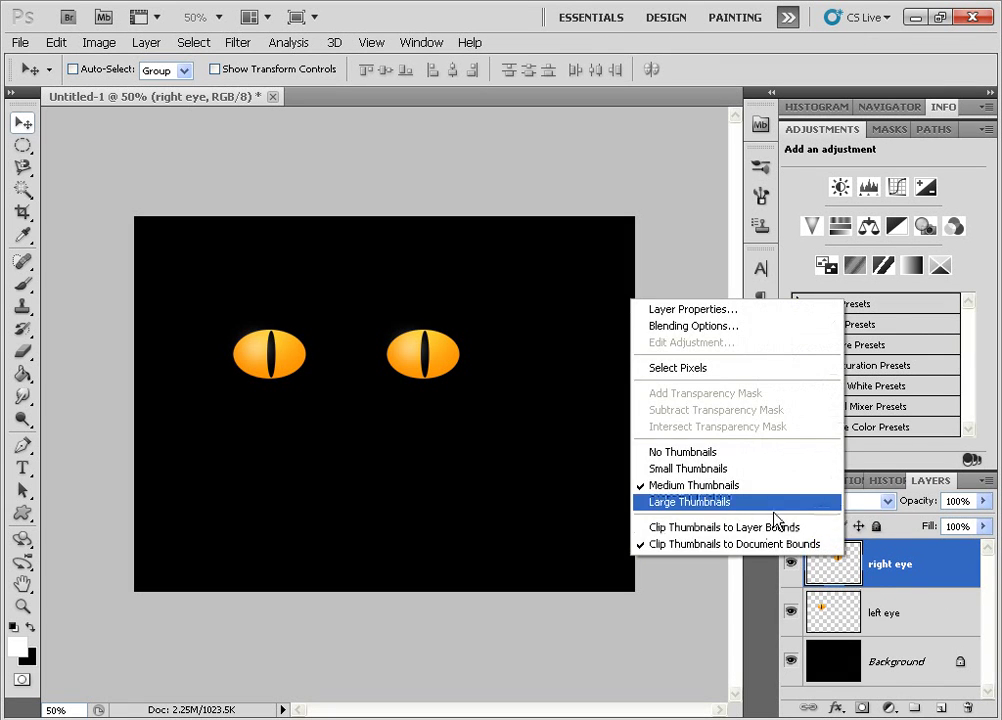
pyautogui.rightClick(912, 569)
pyautogui.click(858, 523)
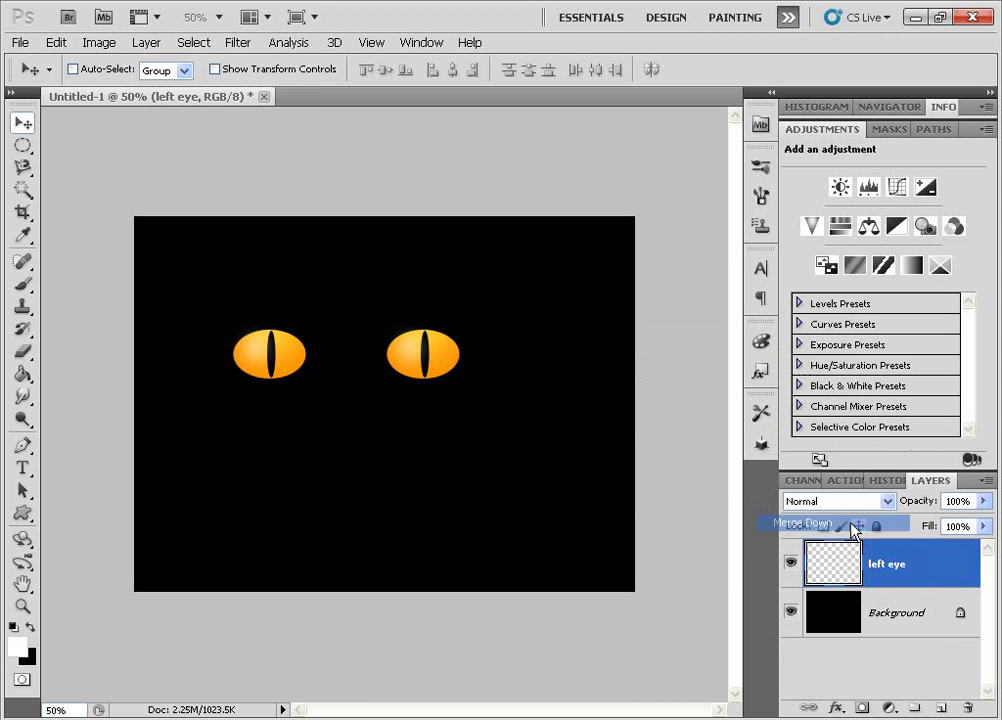
pyautogui.click(791, 566)
pyautogui.click(791, 566)
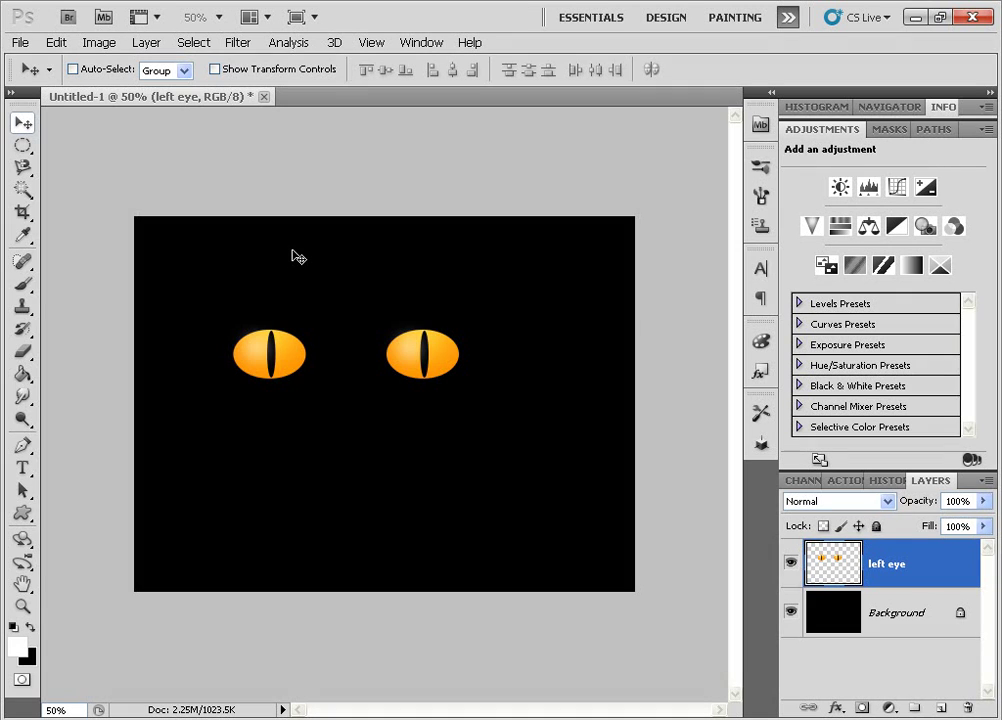
pyautogui.hotkey('ctrl', 'r')
# Step: Add a horizontal guide near the eyes and a new empty layer, viewed at 100%
pyautogui.moveTo(372, 113)
pyautogui.mouseDown()
pyautogui.moveTo(346, 386)
pyautogui.moveTo(370, 110)
pyautogui.mouseUp()
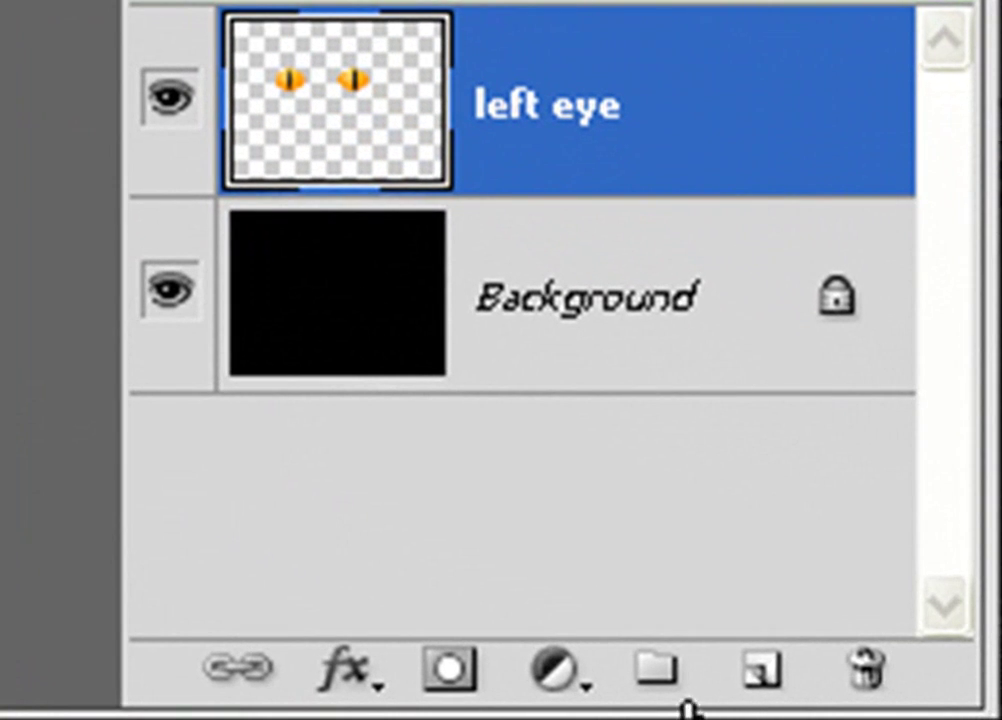
pyautogui.click(752, 672)
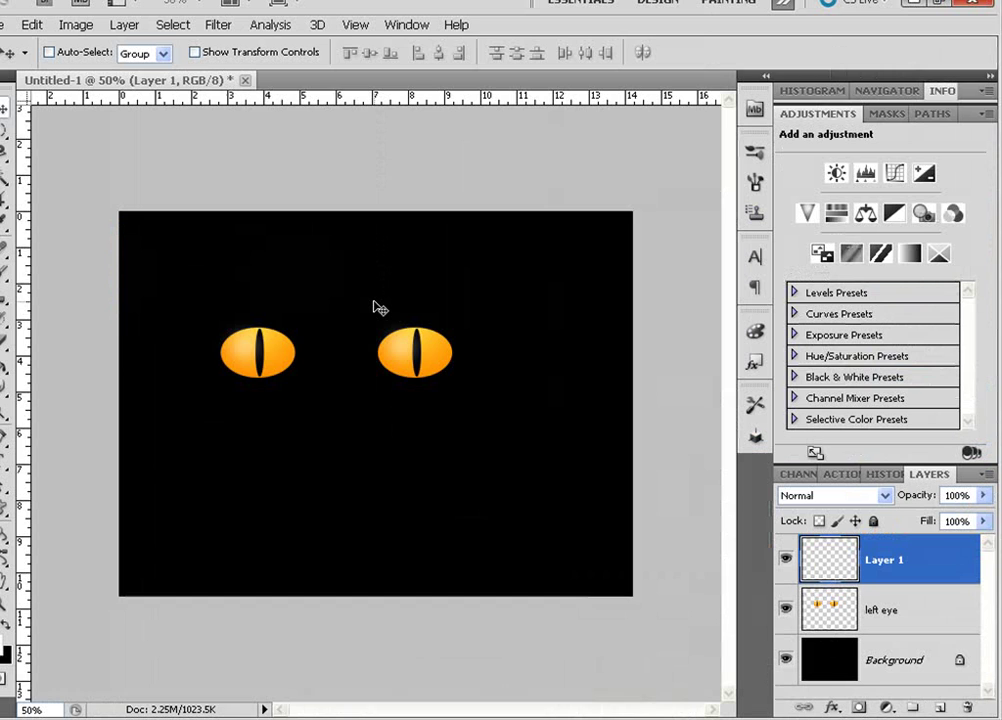
pyautogui.hotkey('ctrl', '+')
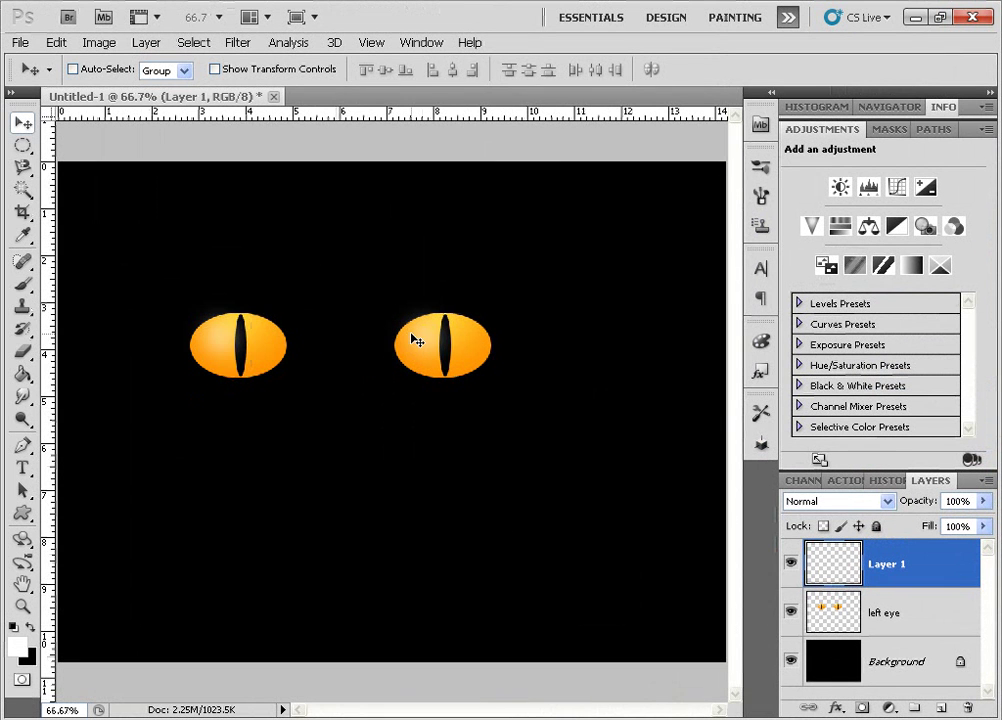
pyautogui.hotkey('ctrl', '+')
pyautogui.moveTo(369, 212); pyautogui.dragTo(510, 273)
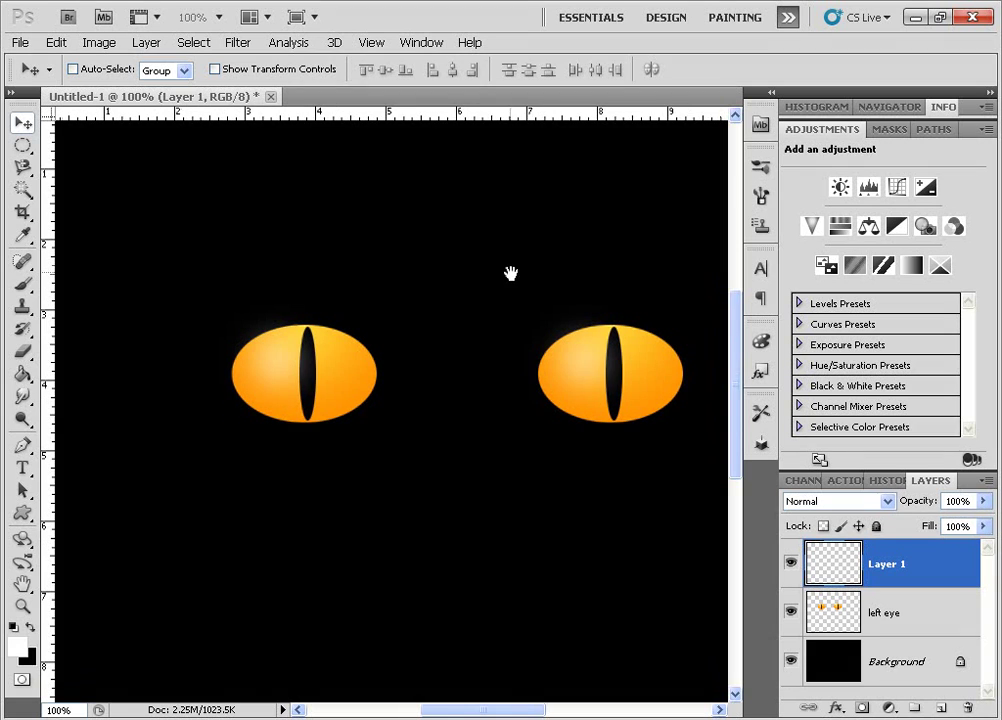
pyautogui.moveTo(418, 262)
pyautogui.mouseDown()
pyautogui.moveTo(405, 255)
pyautogui.moveTo(416, 257)
pyautogui.mouseUp()
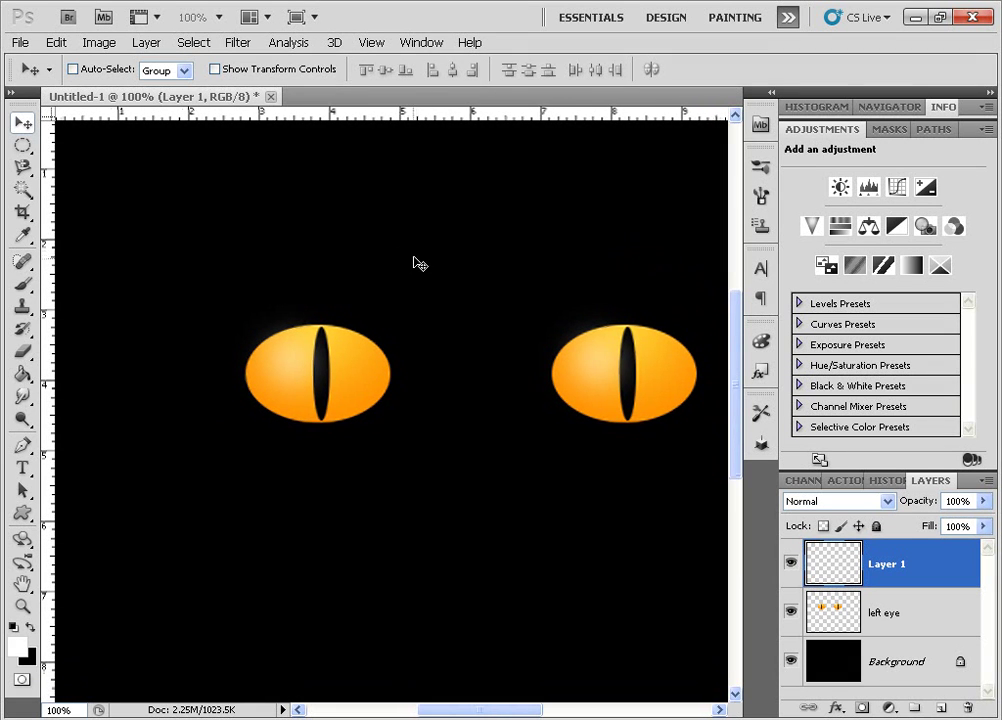
# Step: Trace the top half of the left eye with the Magnetic Lasso into a closed selection
pyautogui.press('l')
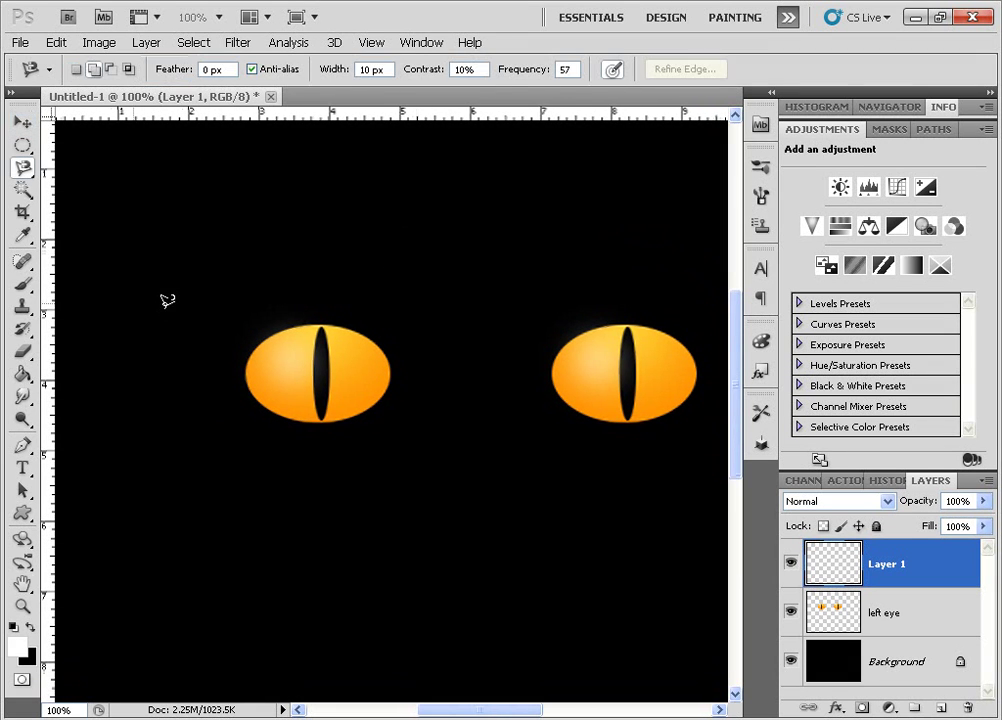
pyautogui.rightClick(22, 168)
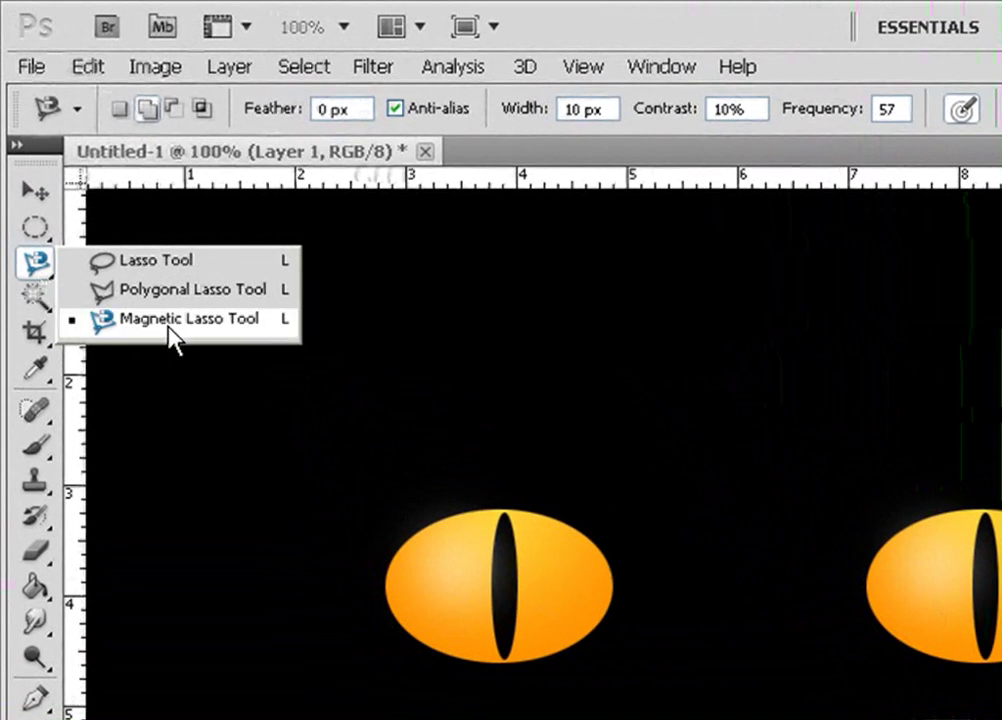
pyautogui.click(108, 209)
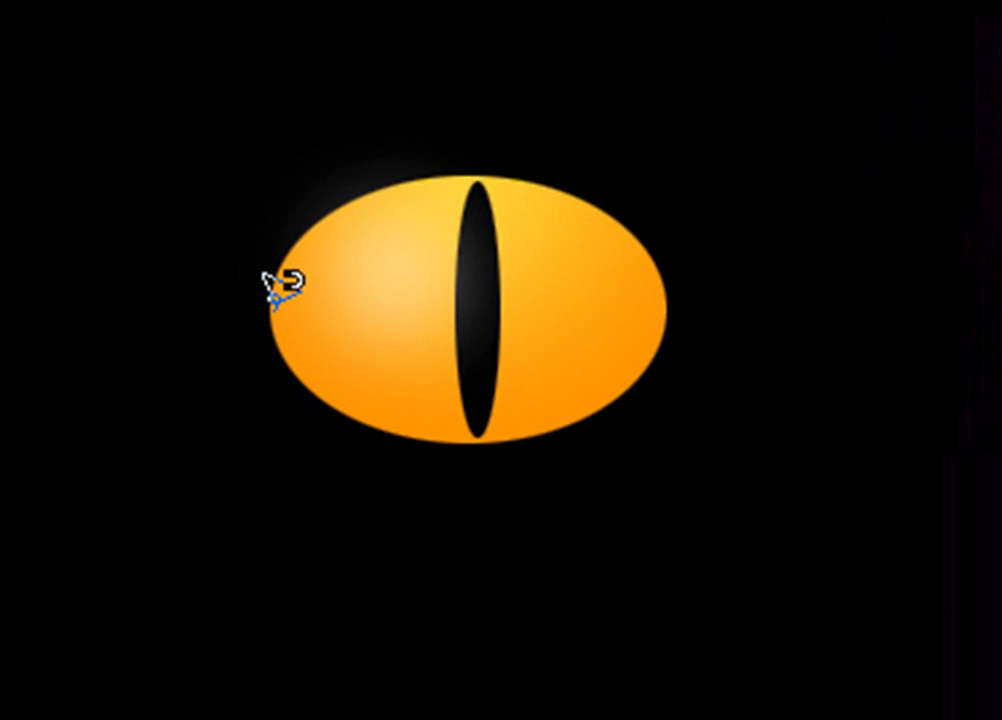
pyautogui.click(273, 311)
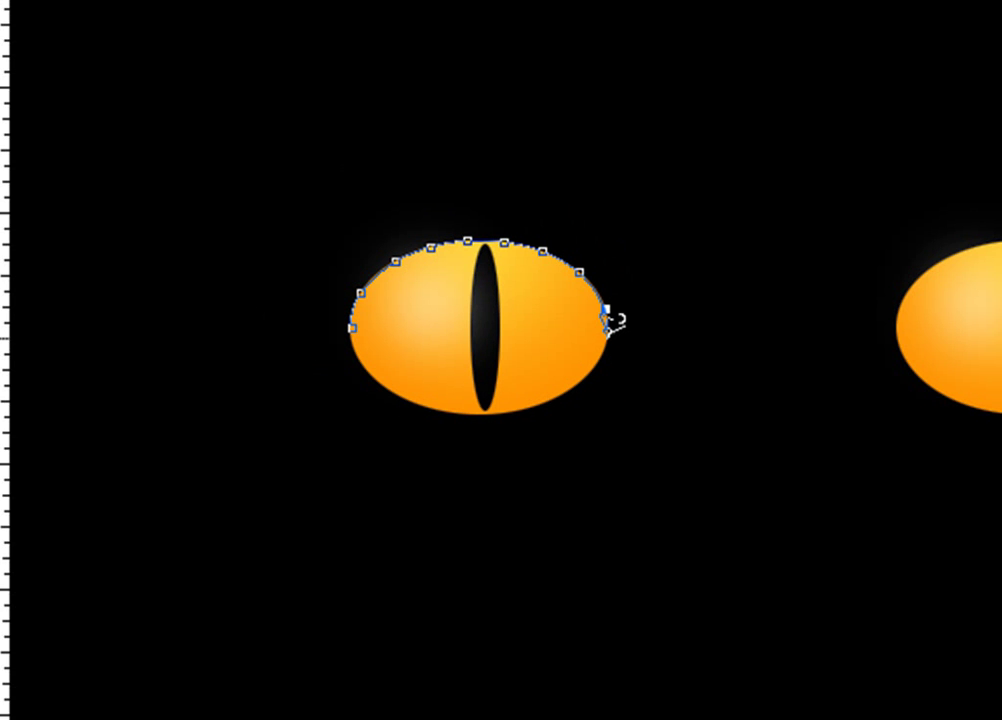
pyautogui.click(607, 338)
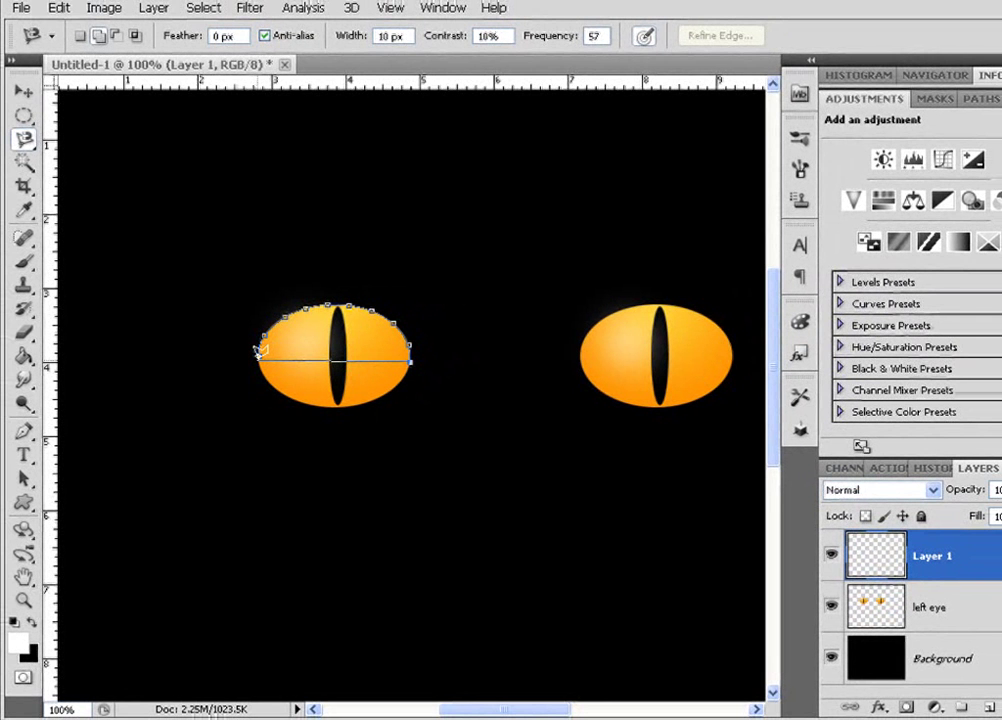
pyautogui.click(262, 345)
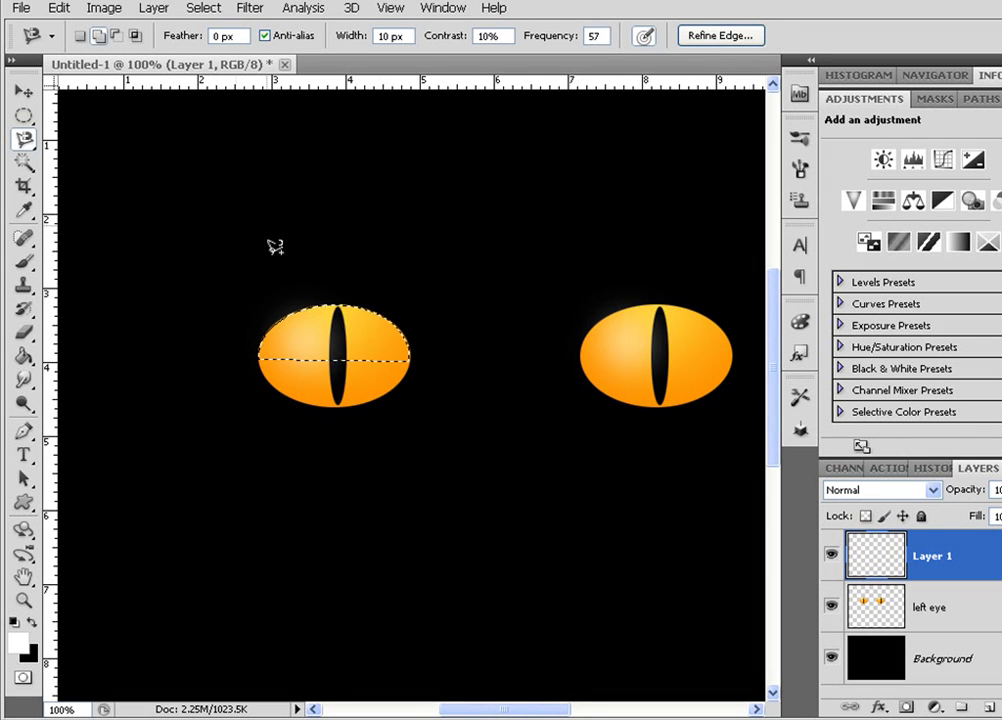
# Step: Expand the eye selection by 8 pixels with Select > Modify > Expand
pyautogui.click(207, 12)
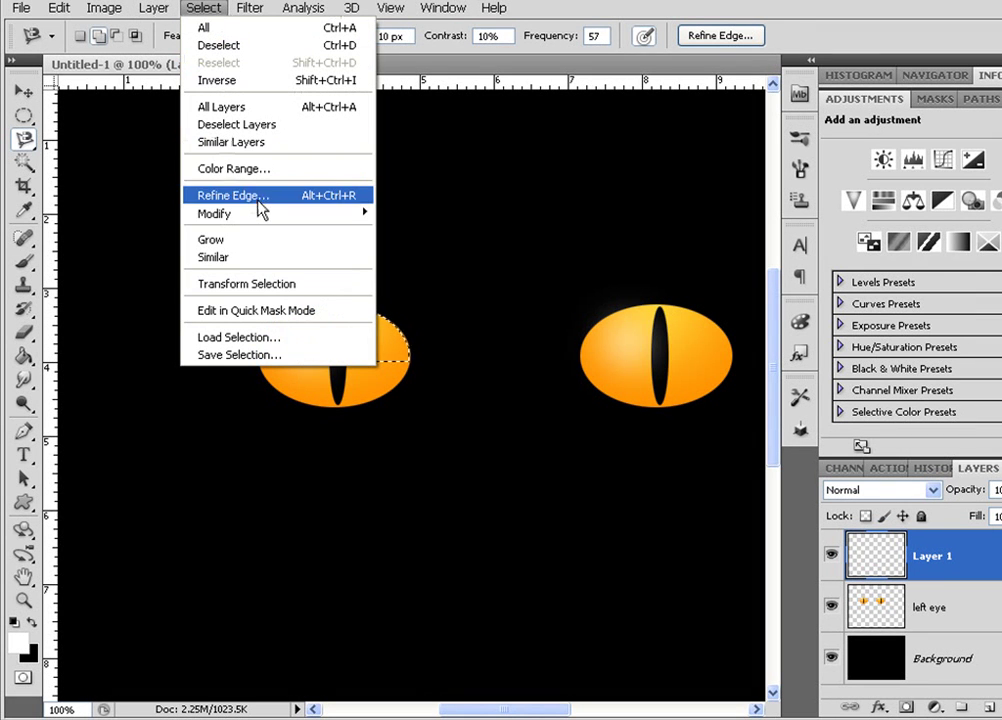
pyautogui.moveTo(257, 217)
pyautogui.click(434, 249)
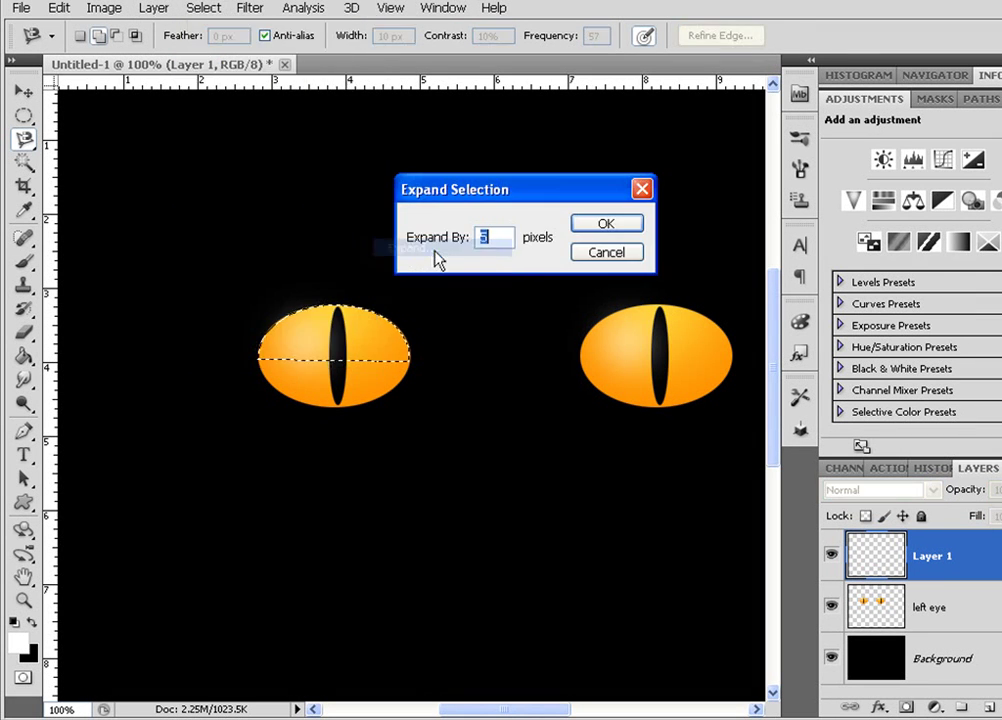
pyautogui.write('8')
pyautogui.click(588, 215)
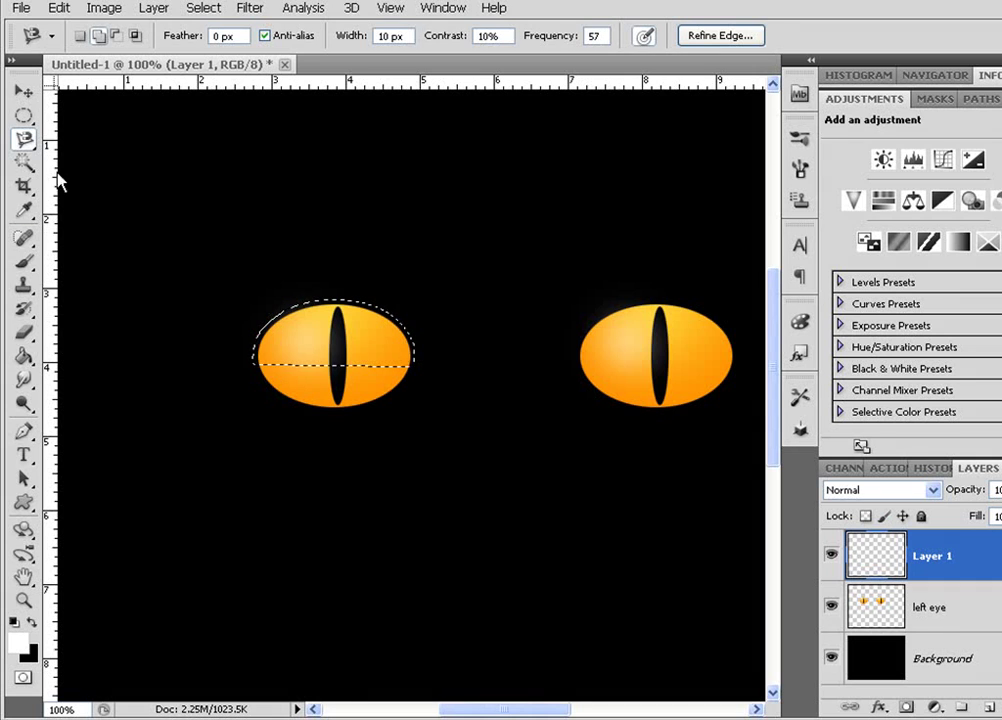
# Step: Fill the selection black with the Paint Bucket, then deselect
pyautogui.press('g')
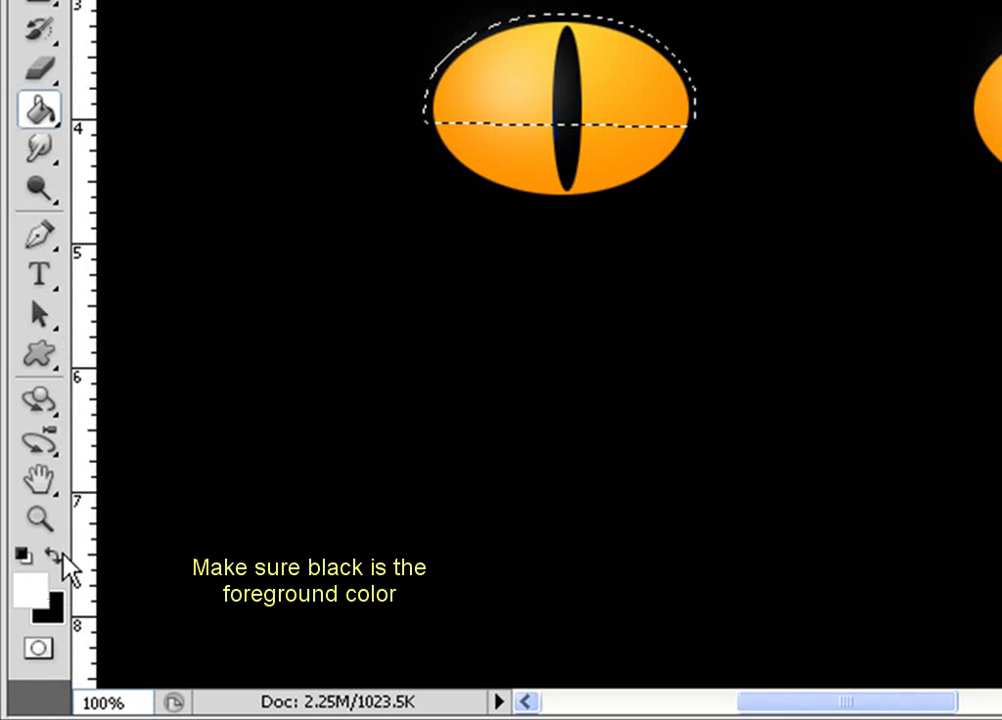
pyautogui.press('x')
pyautogui.click(543, 76)
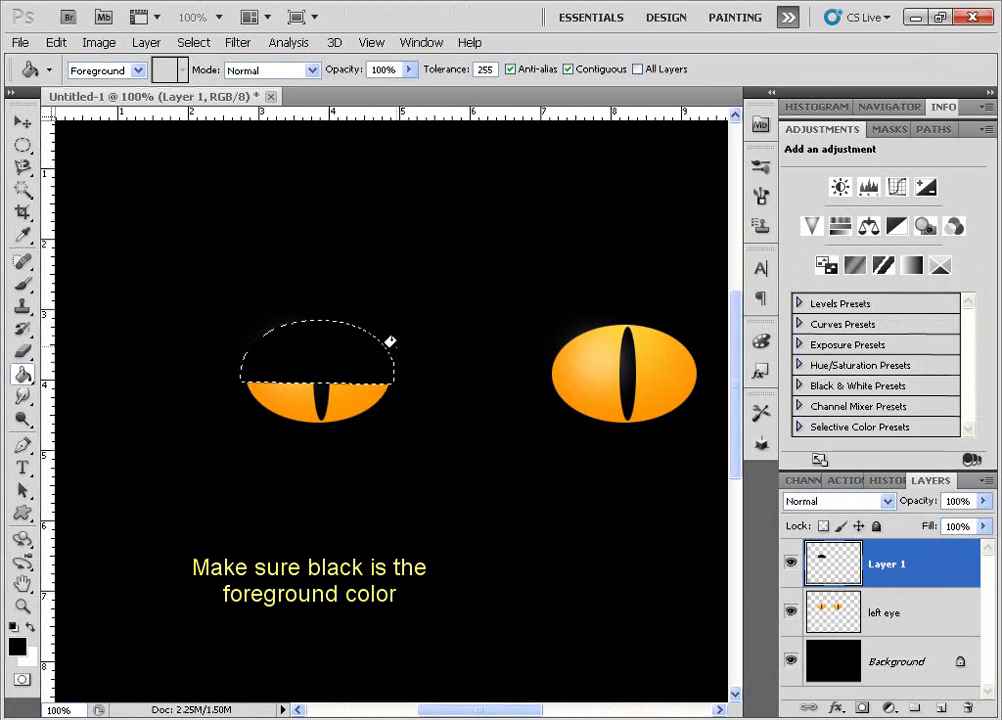
pyautogui.hotkey('ctrl', 'd')
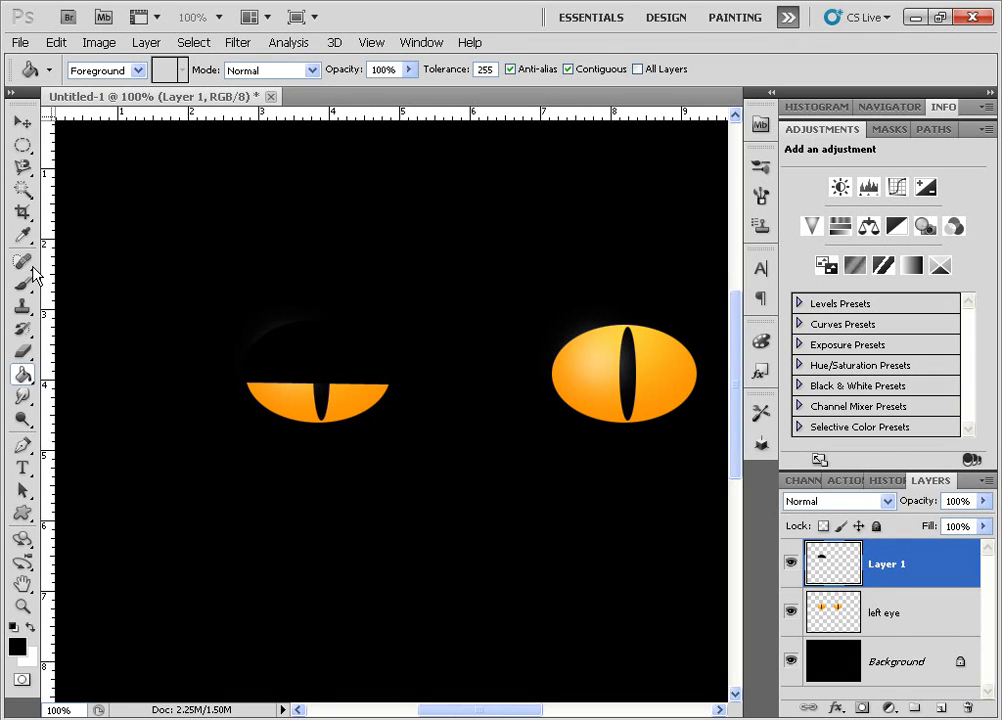
# Step: Alt-drag a copy of the black lid onto the right eye and add a guide across the eyes
pyautogui.click(21, 121)
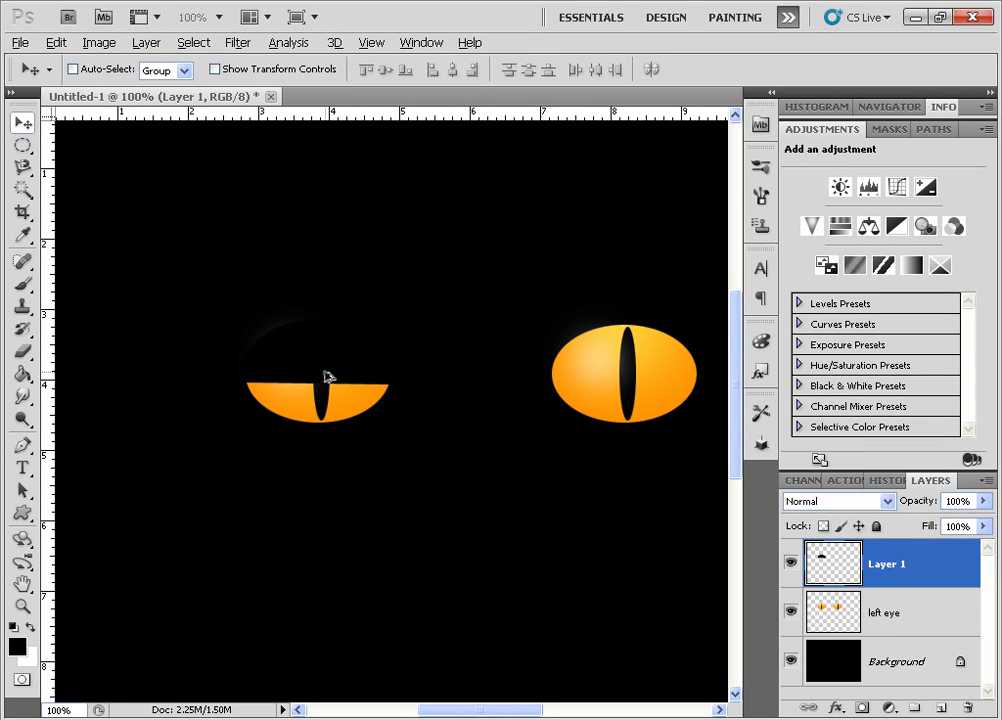
pyautogui.moveTo(370, 376); pyautogui.dragTo(630, 377)
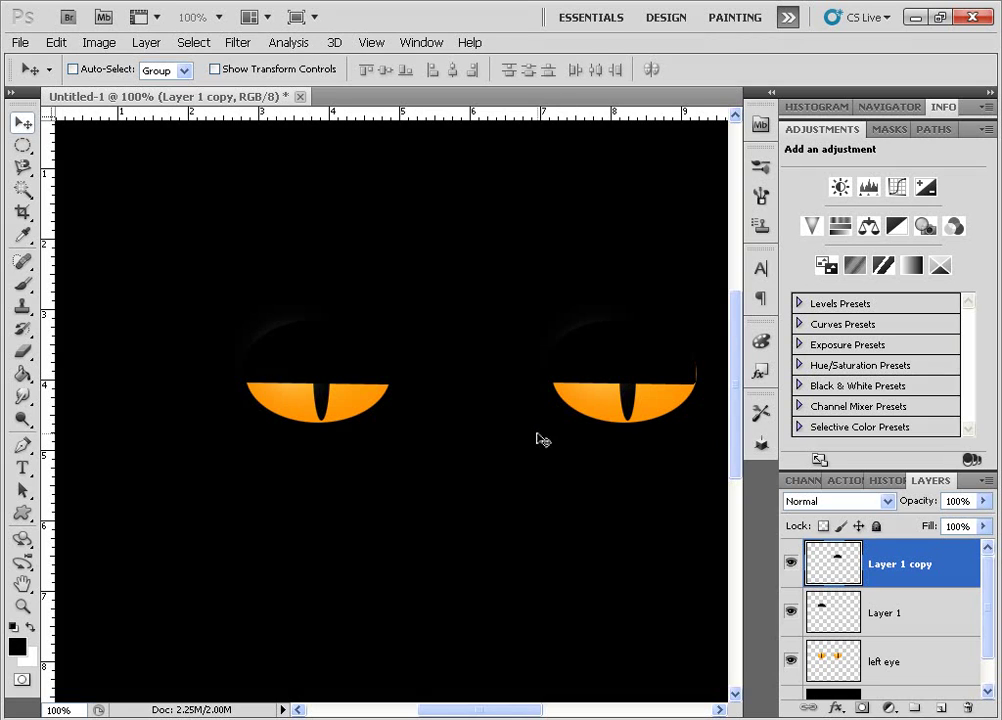
pyautogui.moveTo(291, 117); pyautogui.dragTo(338, 114)
# Step: Merge Layer 1 copy down into Layer 1 and rename it 'top'
pyautogui.rightClick(857, 568)
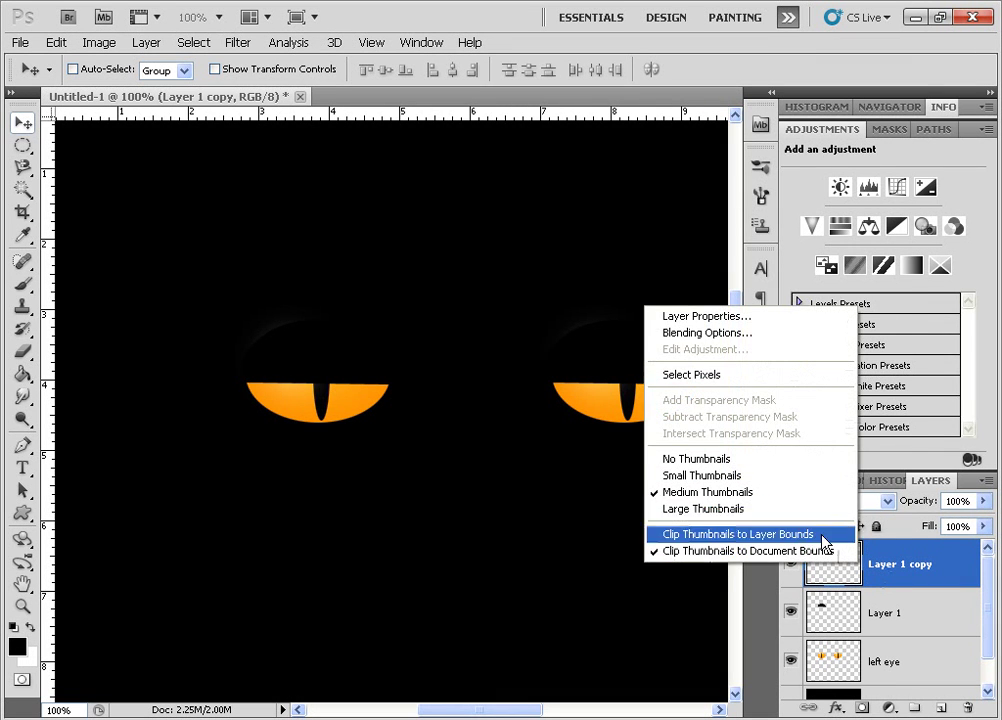
pyautogui.rightClick(901, 545)
pyautogui.click(846, 503)
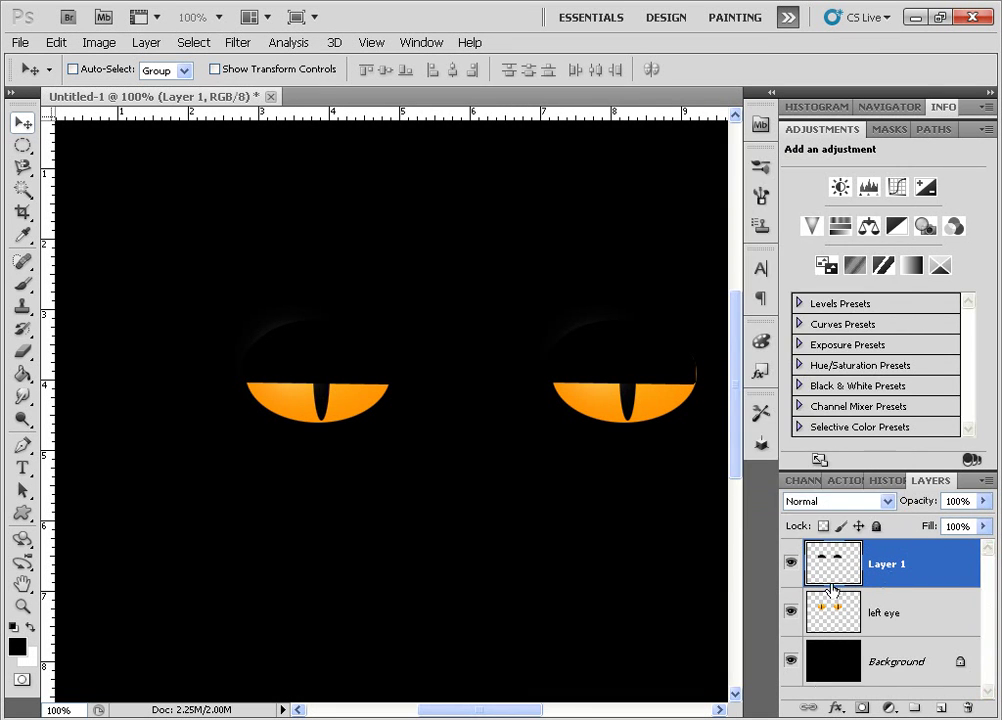
pyautogui.click(790, 565)
pyautogui.click(790, 565)
pyautogui.doubleClick(886, 565)
pyautogui.write('top')
pyautogui.press('Return')
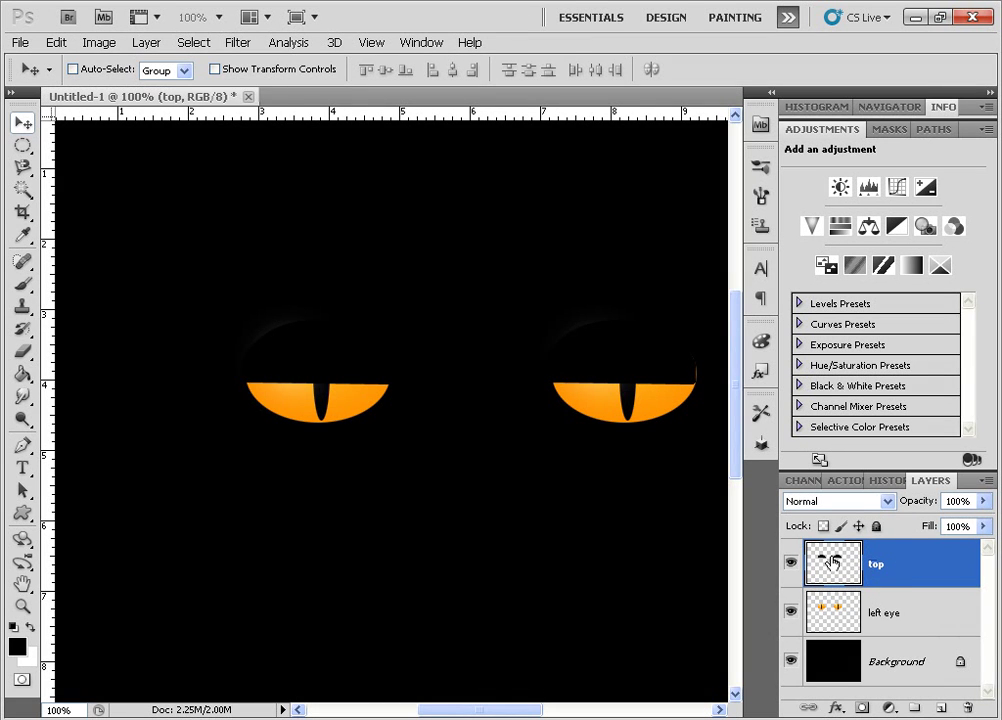
# Step: Duplicate the top layer and name the copy 'bottom'
pyautogui.hotkey('ctrl', 'j')
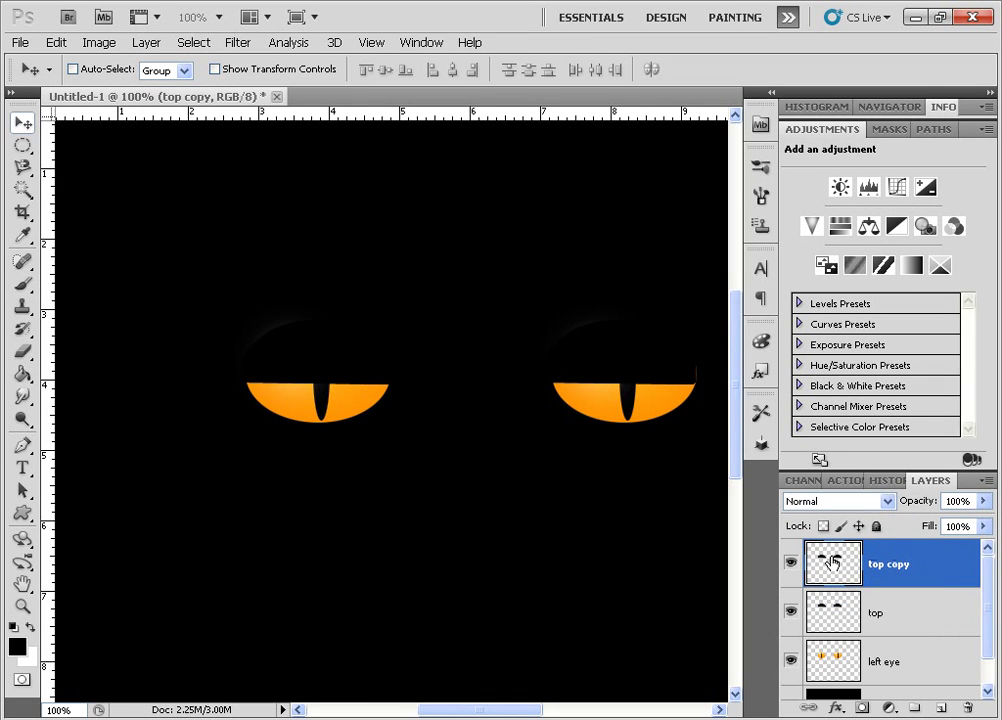
pyautogui.doubleClick(890, 563)
pyautogui.write('botto')
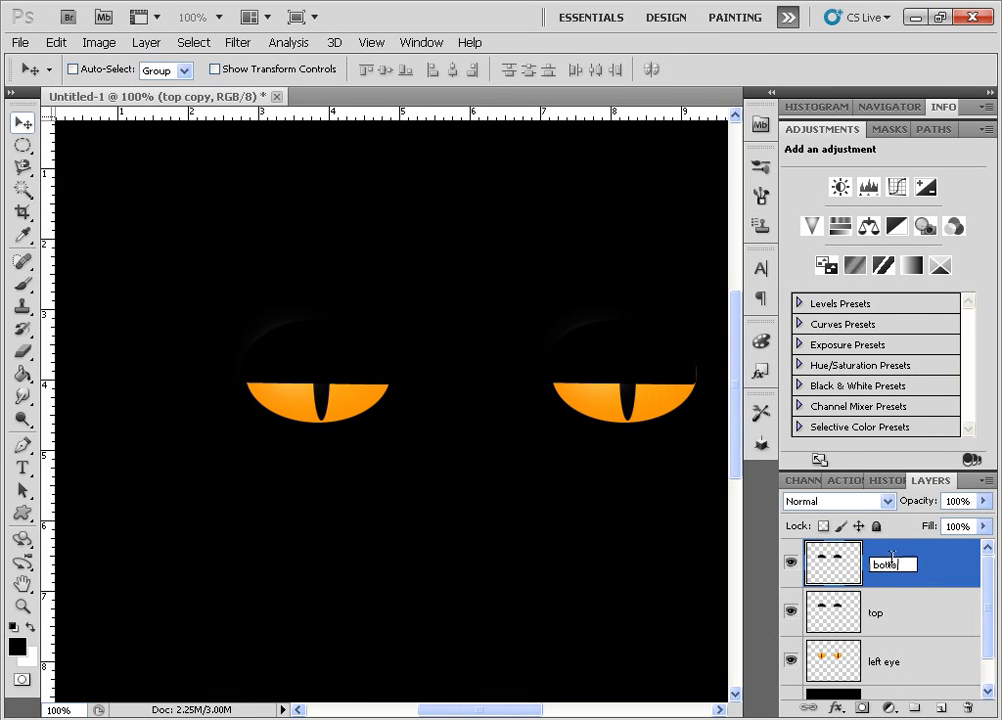
pyautogui.write('m')
pyautogui.press('Return')
# Step: Apply Edit > Transform > Flip Vertical to the bottom lid layer
pyautogui.click(55, 42)
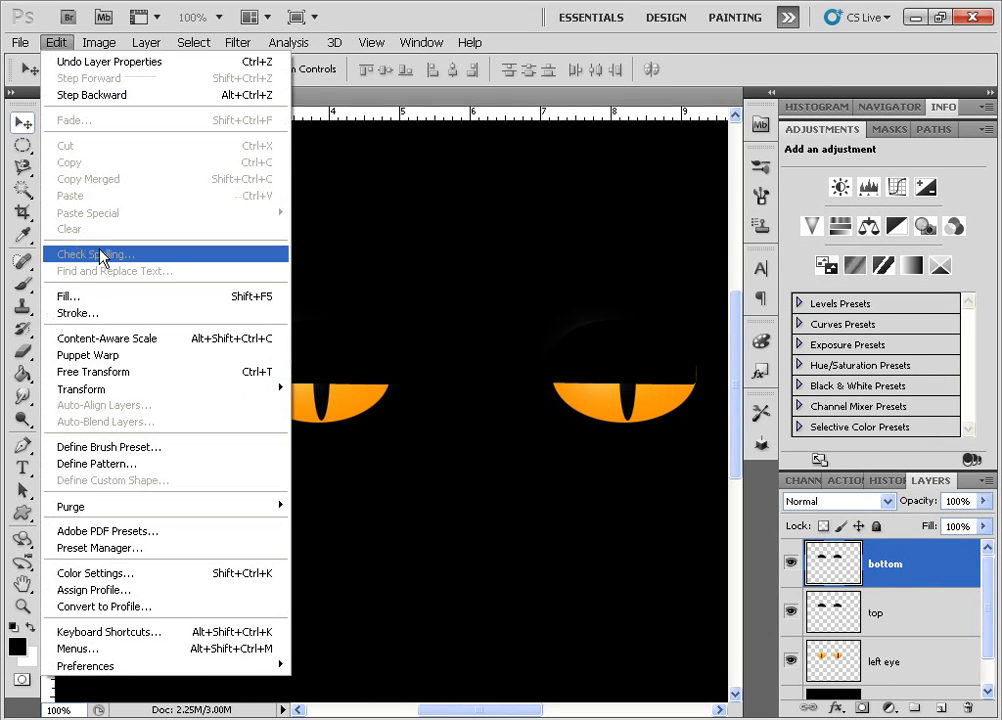
pyautogui.moveTo(143, 393)
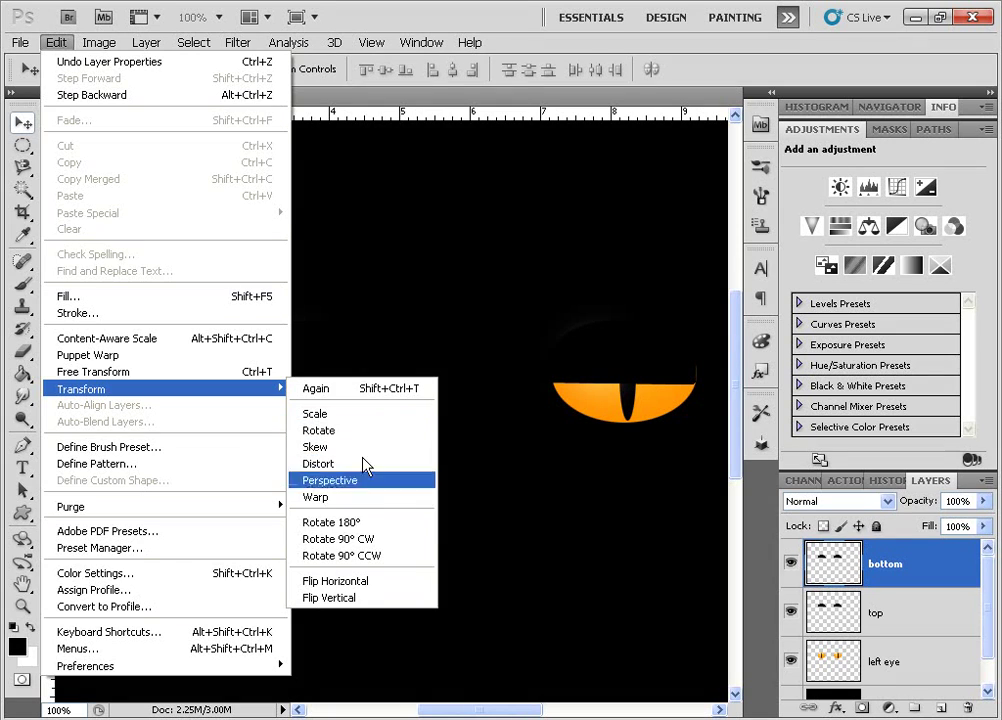
pyautogui.click(368, 598)
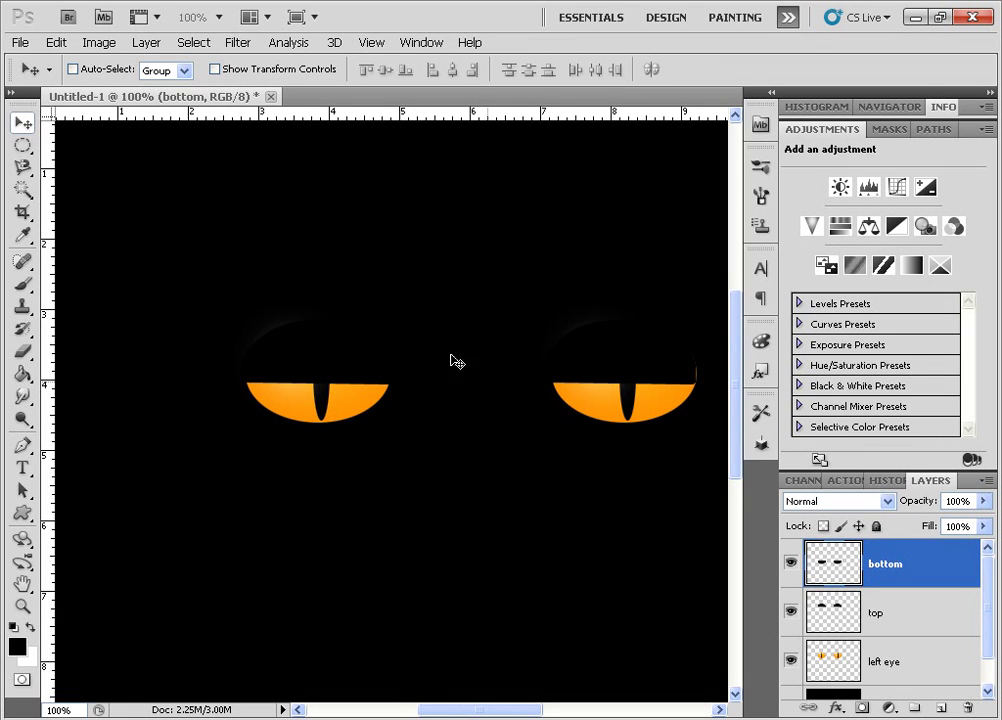
# Step: Nudge the bottom lids down and the top lids up with the arrow keys to open the eyes
pyautogui.click(843, 605)
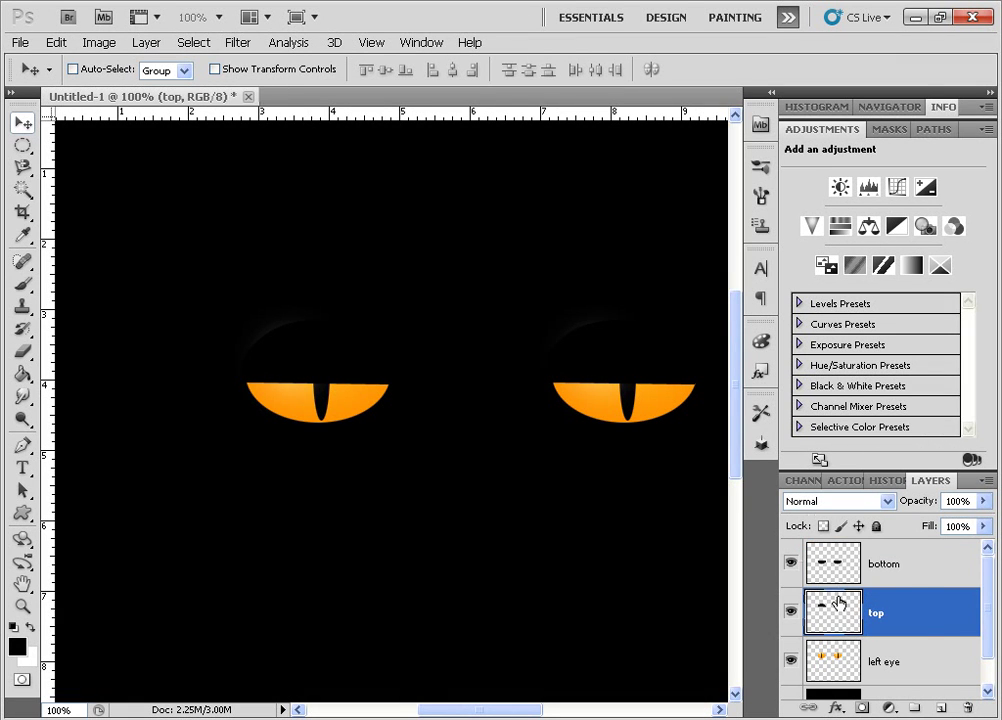
pyautogui.click(838, 563)
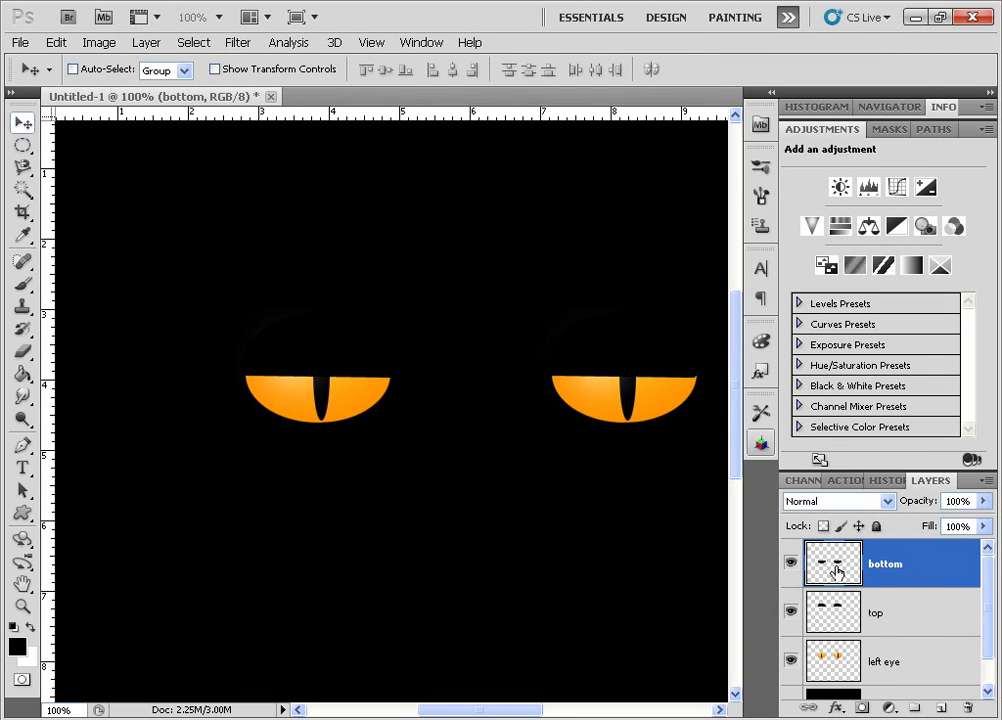
pyautogui.press('Up')
pyautogui.press('Up')
pyautogui.press('Up')
pyautogui.press('Up')
pyautogui.press('Up')
pyautogui.press('Up')
pyautogui.press('Up')
pyautogui.press('Up')
pyautogui.press('Up')
pyautogui.press('Up')
pyautogui.press('Up')
pyautogui.press('Up')
pyautogui.press('Up')
pyautogui.press('Up')
pyautogui.press('Up')
pyautogui.press('Up')
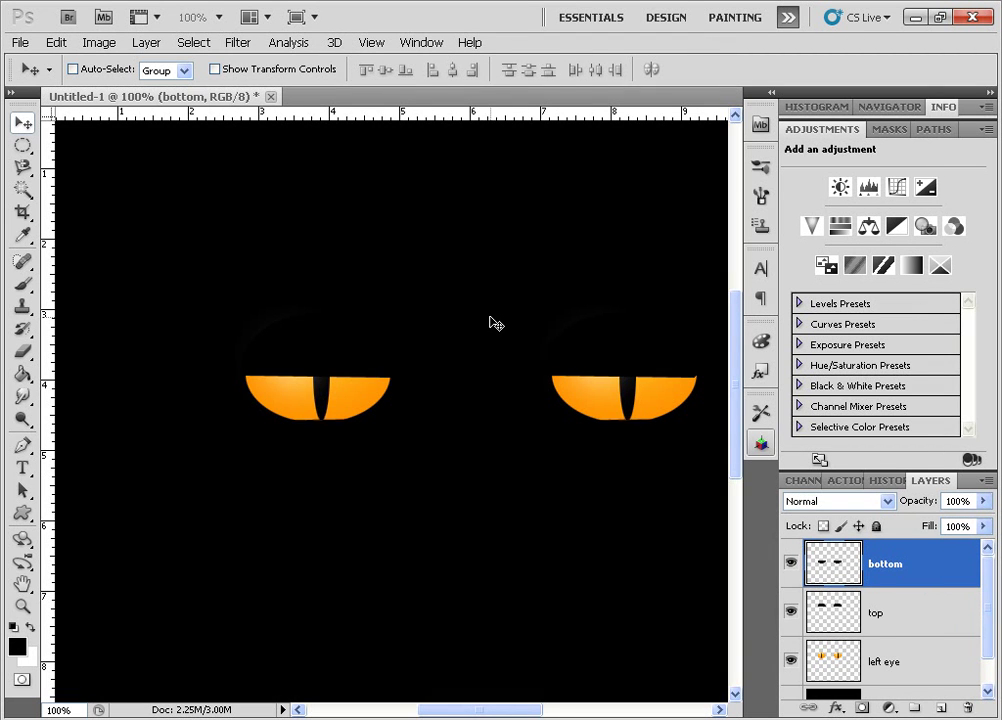
pyautogui.press('Down')
pyautogui.press('Down')
pyautogui.press('Down')
pyautogui.press('Down')
pyautogui.press('Down')
pyautogui.press('Down')
pyautogui.press('Down')
pyautogui.press('Down')
pyautogui.press('Down')
pyautogui.press('Down')
pyautogui.press('Down')
pyautogui.press('Down')
pyautogui.press('Down')
pyautogui.press('Down')
pyautogui.press('Down')
pyautogui.press('Down')
pyautogui.press('Down')
pyautogui.click(878, 607)
pyautogui.press('Up')
pyautogui.press('Up')
pyautogui.press('Up')
pyautogui.press('Up')
pyautogui.press('Up')
pyautogui.press('Up')
pyautogui.press('Up')
pyautogui.press('Up')
pyautogui.press('Up')
pyautogui.press('Up')
pyautogui.press('Up')
pyautogui.press('Up')
pyautogui.press('Up')
pyautogui.press('Up')
pyautogui.press('Up')
pyautogui.press('Up')
pyautogui.press('Up')
pyautogui.press('Up')
pyautogui.press('Up')
pyautogui.press('Up')
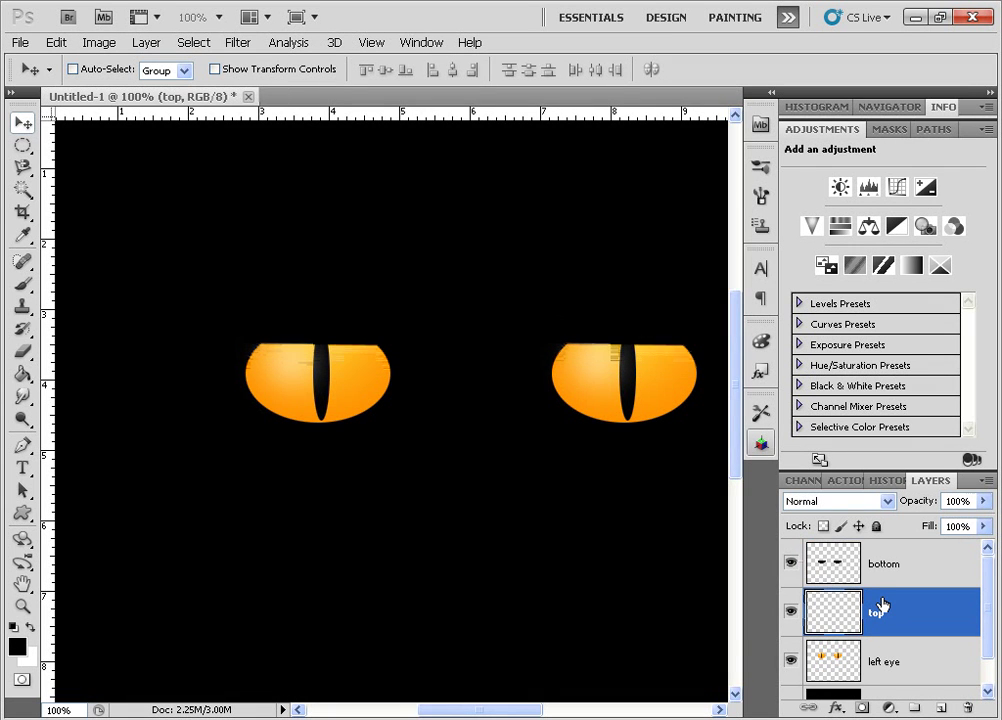
pyautogui.press('Up')
pyautogui.press('Up')
pyautogui.press('Up')
pyautogui.press('Up')
pyautogui.press('Up')
pyautogui.press('Up')
pyautogui.press('Up')
pyautogui.press('Up')
pyautogui.press('Up')
pyautogui.press('Up')
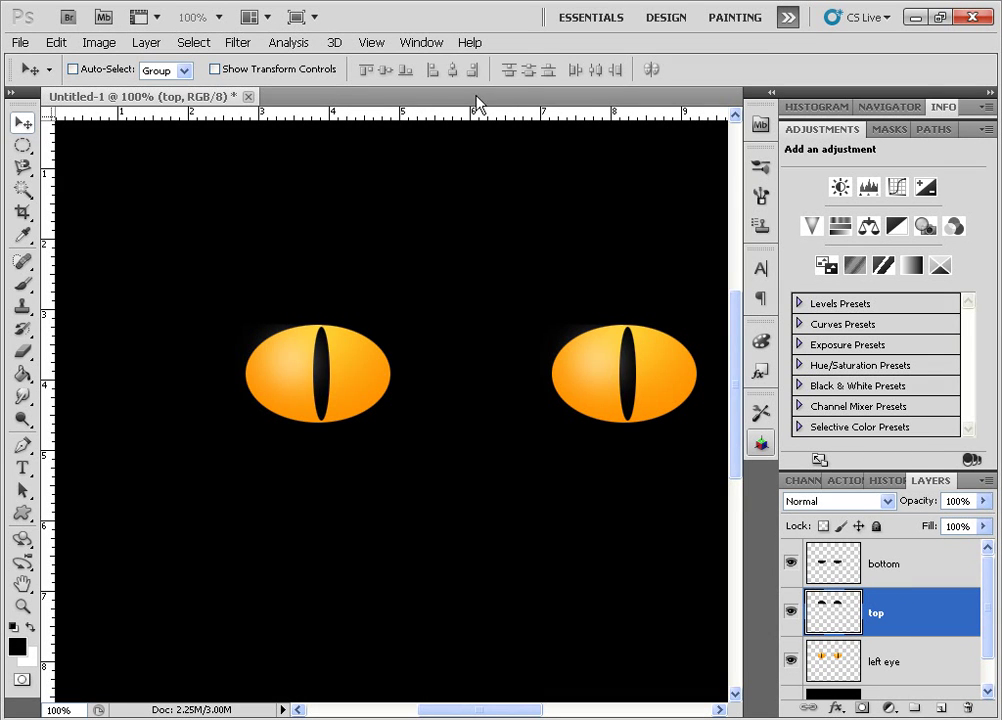
# Step: Open the Animation panel from Window, convert to frame animation, and fit the view at 50%
pyautogui.click(423, 45)
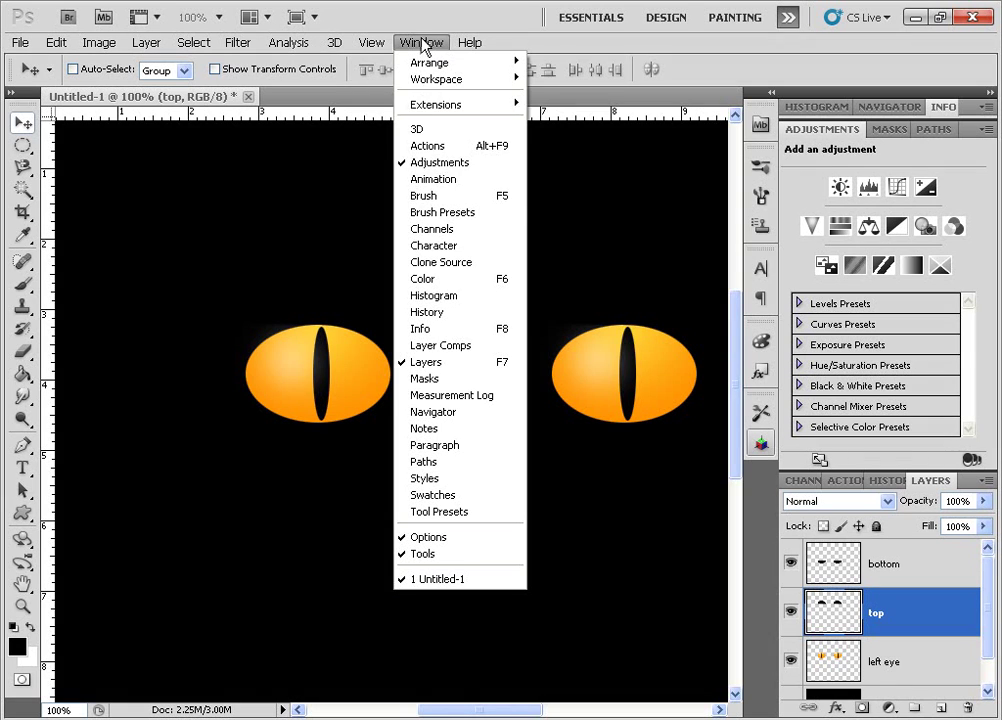
pyautogui.click(462, 179)
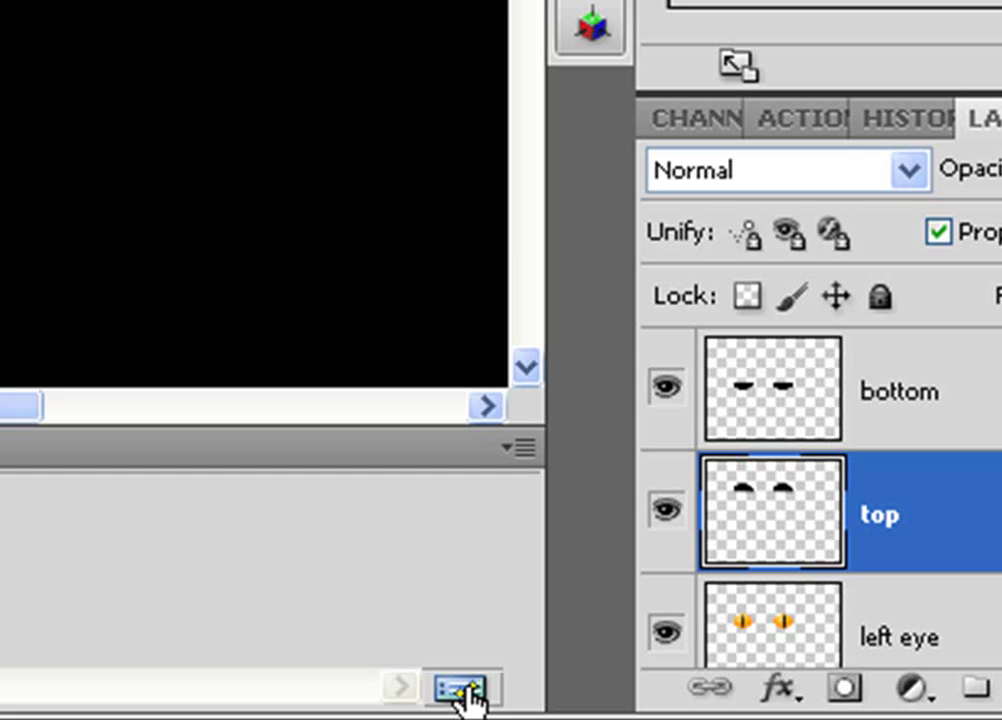
pyautogui.click(710, 707)
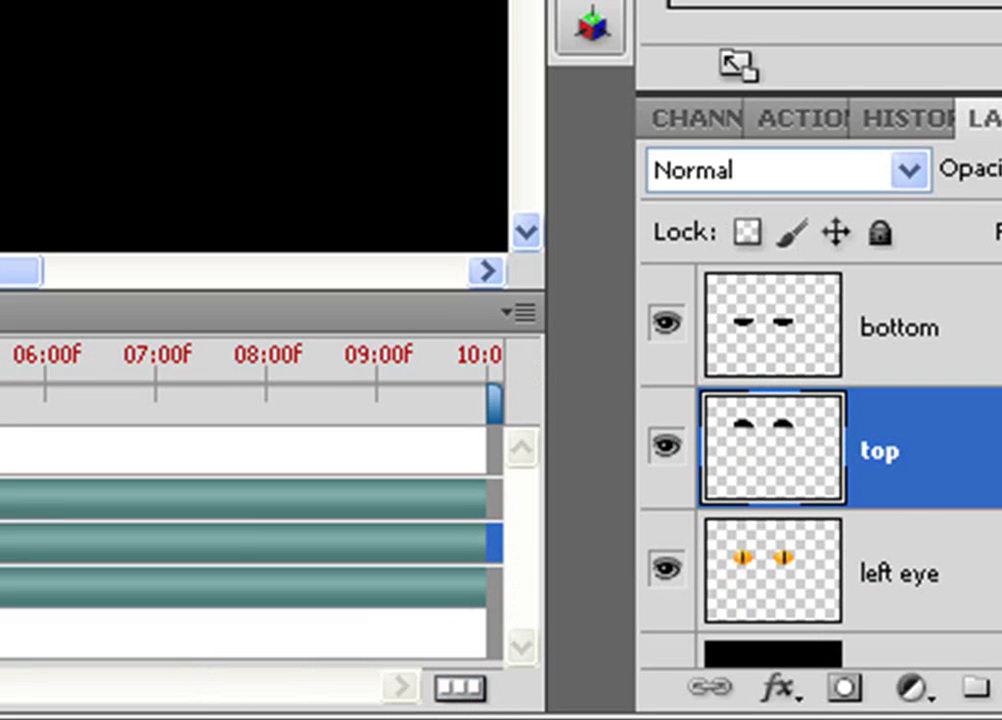
pyautogui.click(455, 690)
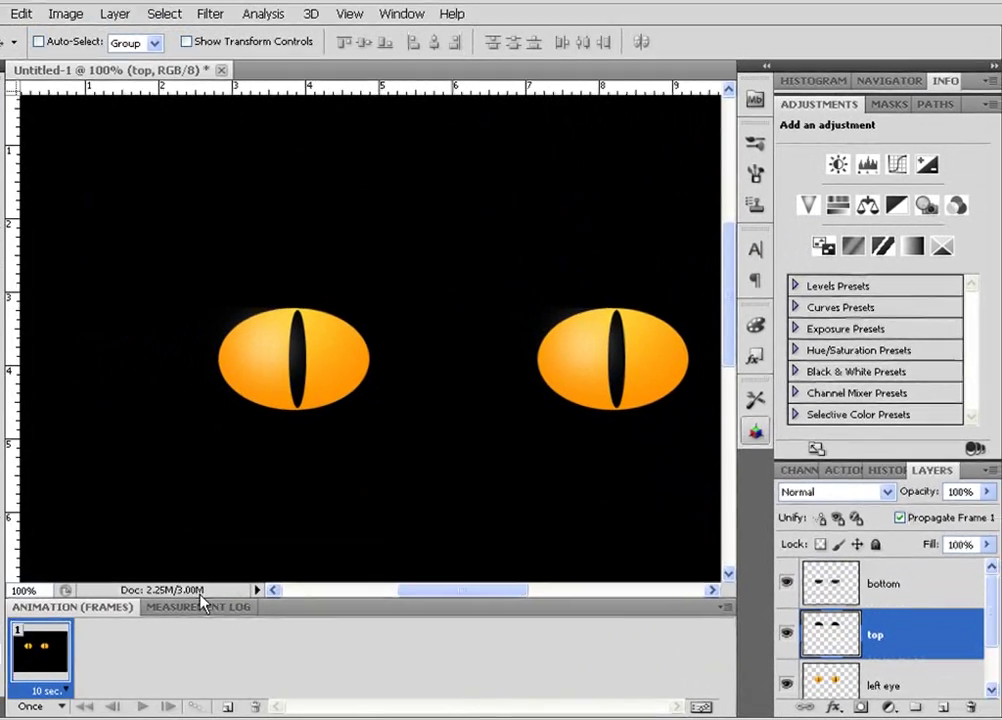
pyautogui.click(198, 605)
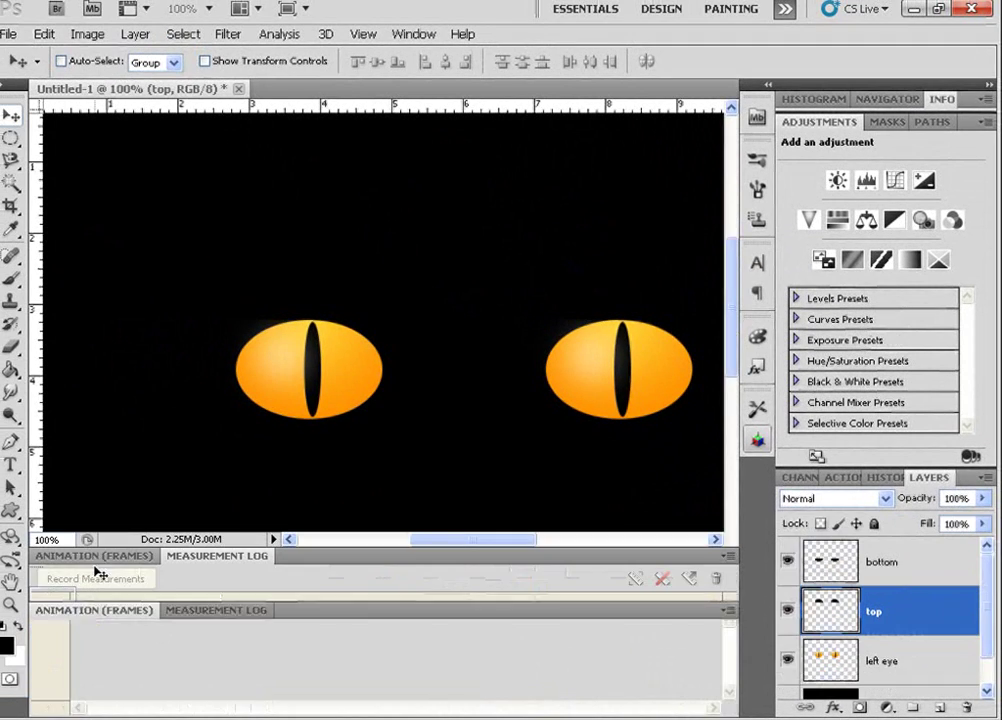
pyautogui.hotkey('ctrl', '0')
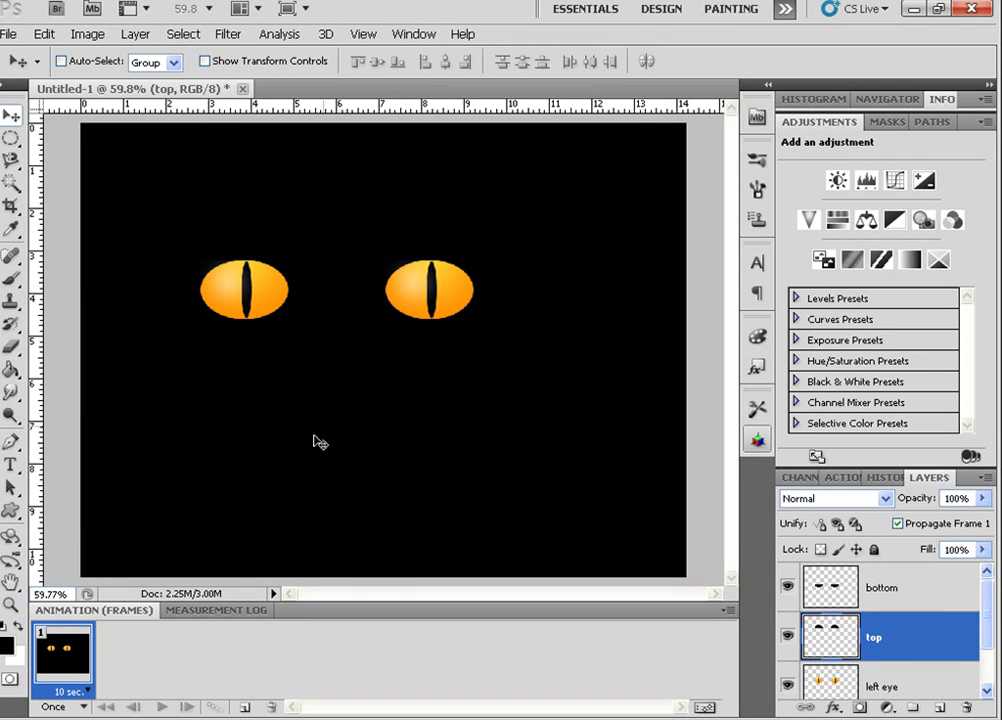
pyautogui.hotkey('ctrl', '-')
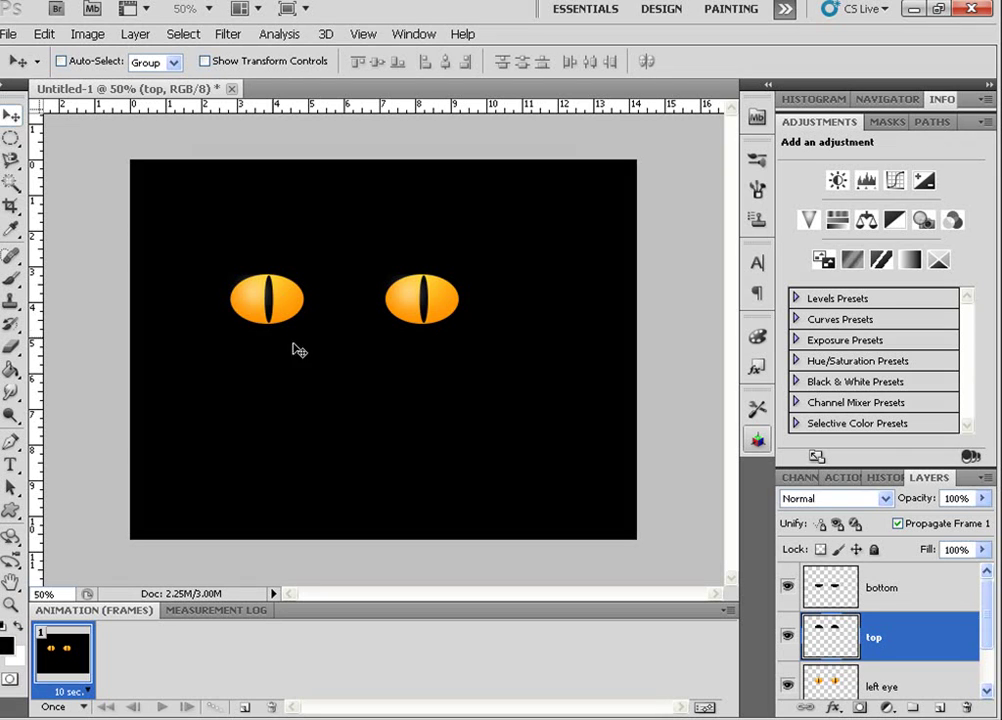
# Step: Crop the canvas to a black strip around the two eyes, re-cropping to trim the right side
pyautogui.click(11, 205)
pyautogui.moveTo(124, 211); pyautogui.dragTo(588, 406)
pyautogui.press('Return')
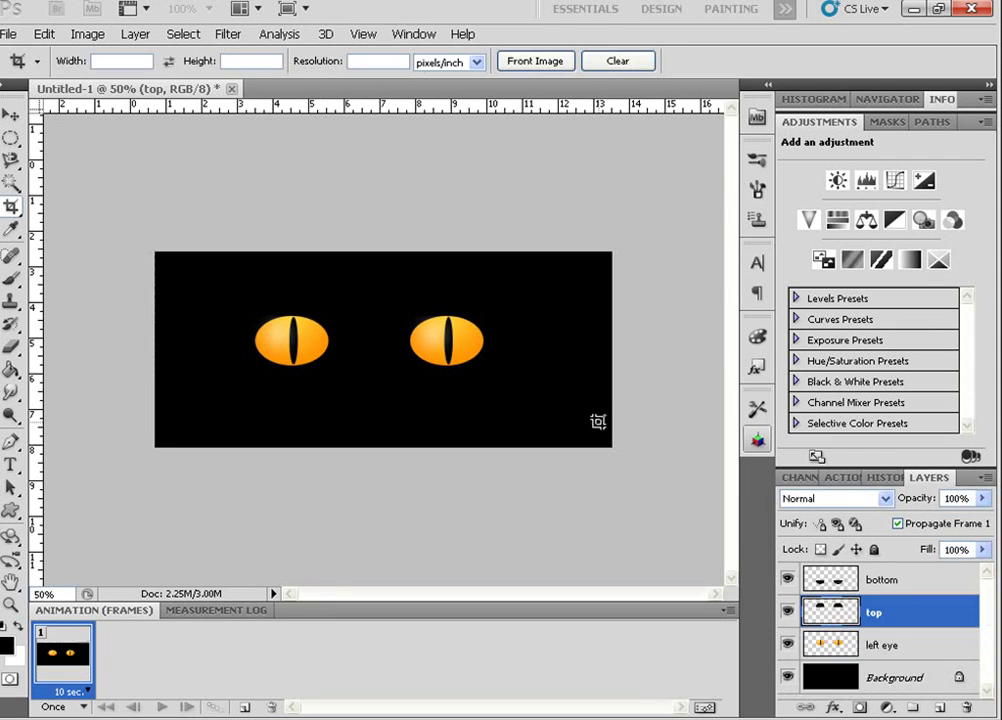
pyautogui.moveTo(124, 240); pyautogui.dragTo(592, 460)
pyautogui.press('Return')
pyautogui.click(895, 583)
pyautogui.click(880, 612)
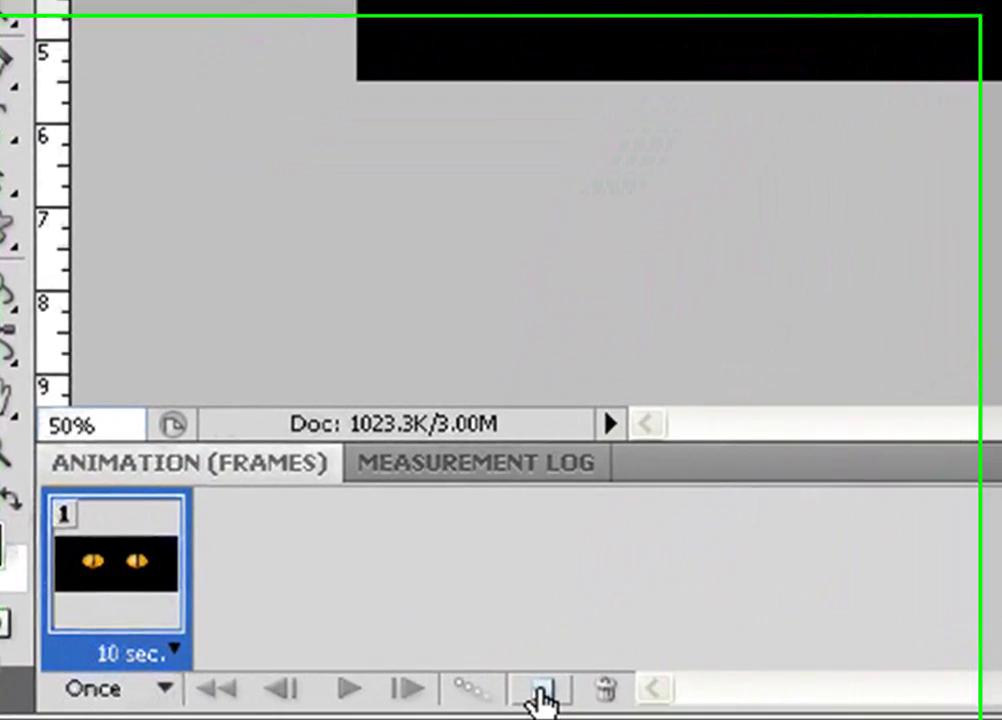
# Step: Add a second animation frame and set both frames' delays to No delay
pyautogui.click(556, 692)
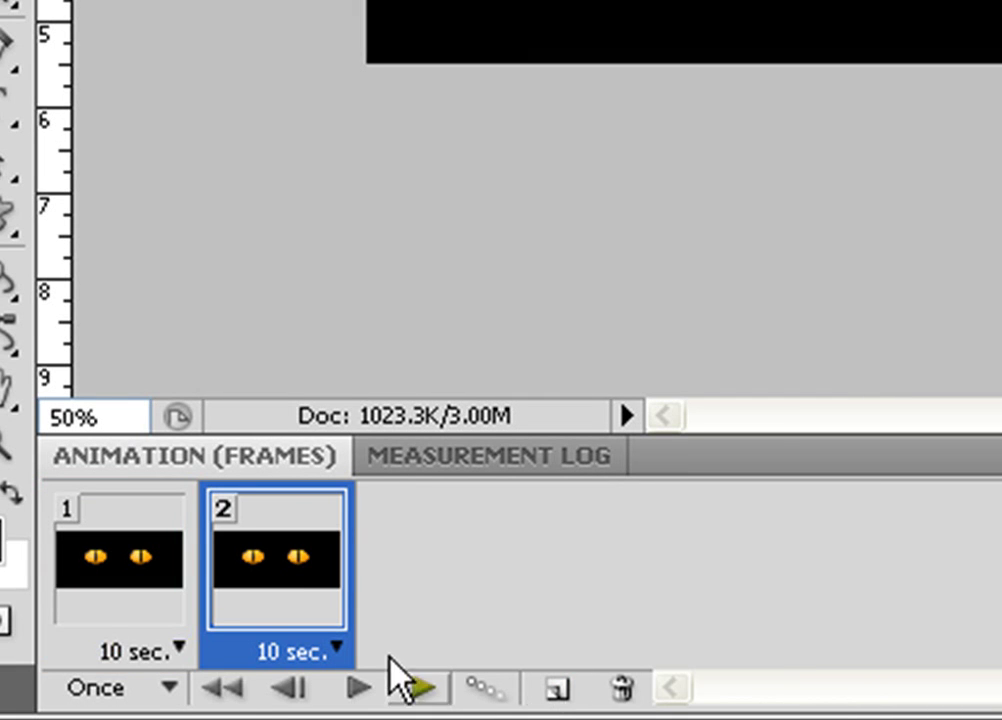
pyautogui.click(140, 652)
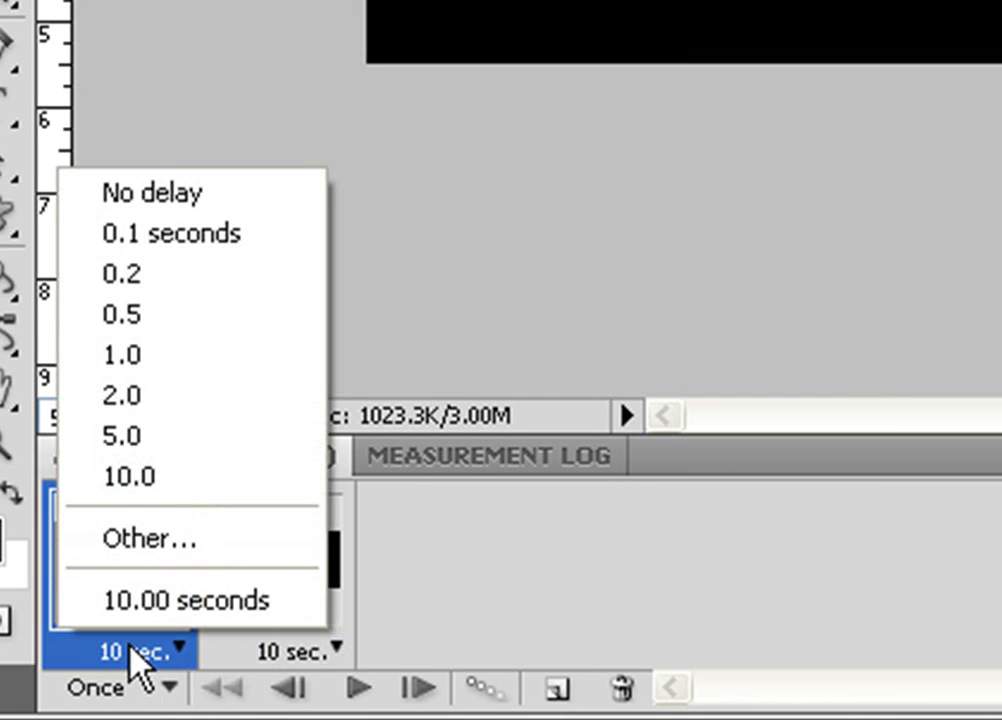
pyautogui.click(130, 196)
pyautogui.click(306, 655)
pyautogui.click(306, 198)
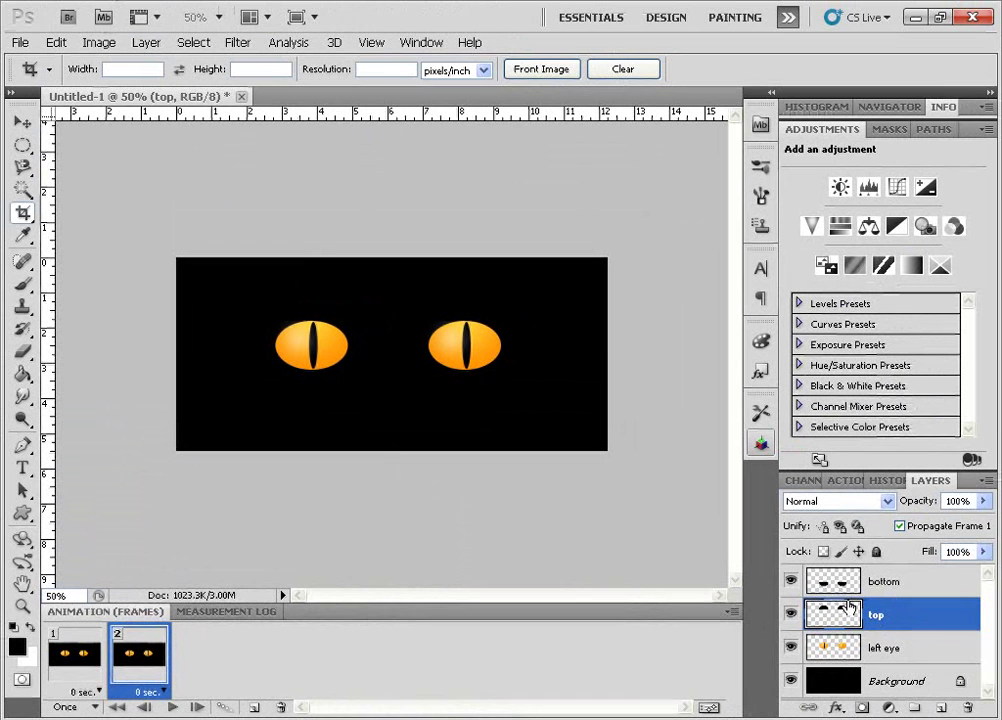
# Step: In frame 2, raise the bottom eyelid two Shift-nudges over the eyes and start lowering the top eyelid
pyautogui.click(855, 588)
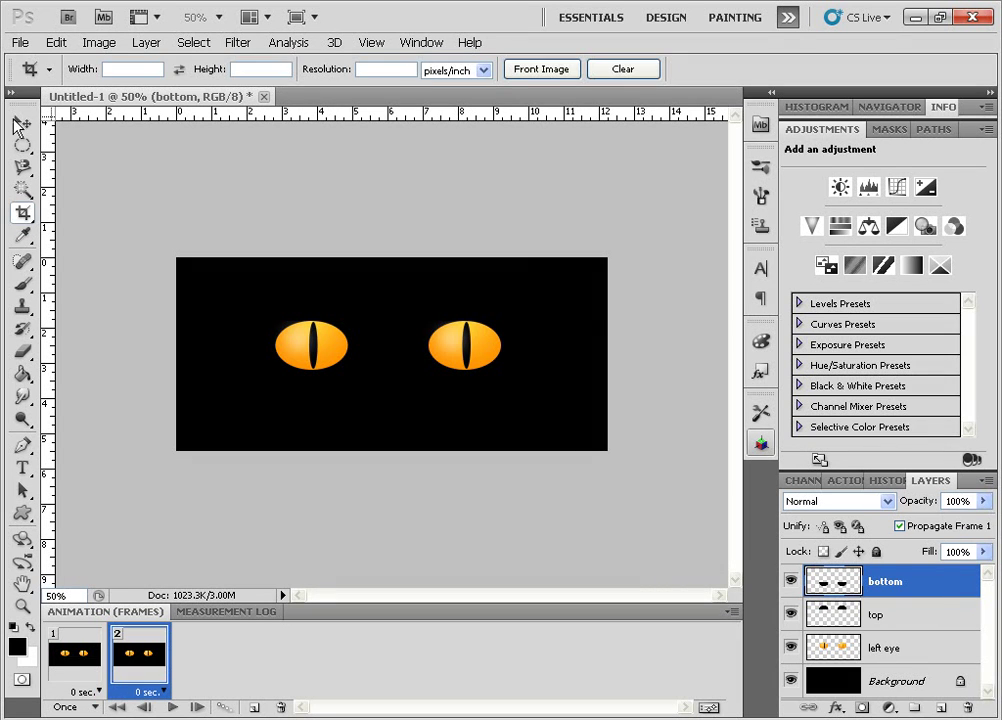
pyautogui.press('v')
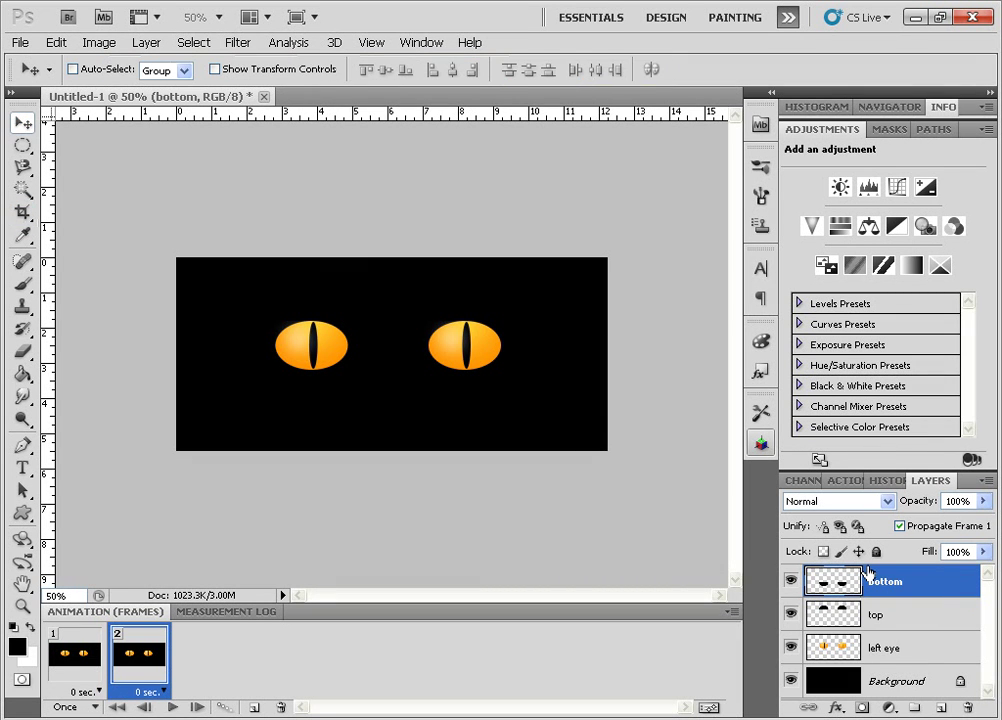
pyautogui.hotkey('shift', 'Up')
pyautogui.hotkey('shift', 'Up')
pyautogui.hotkey('shift', 'Up')
pyautogui.hotkey('shift', 'Up')
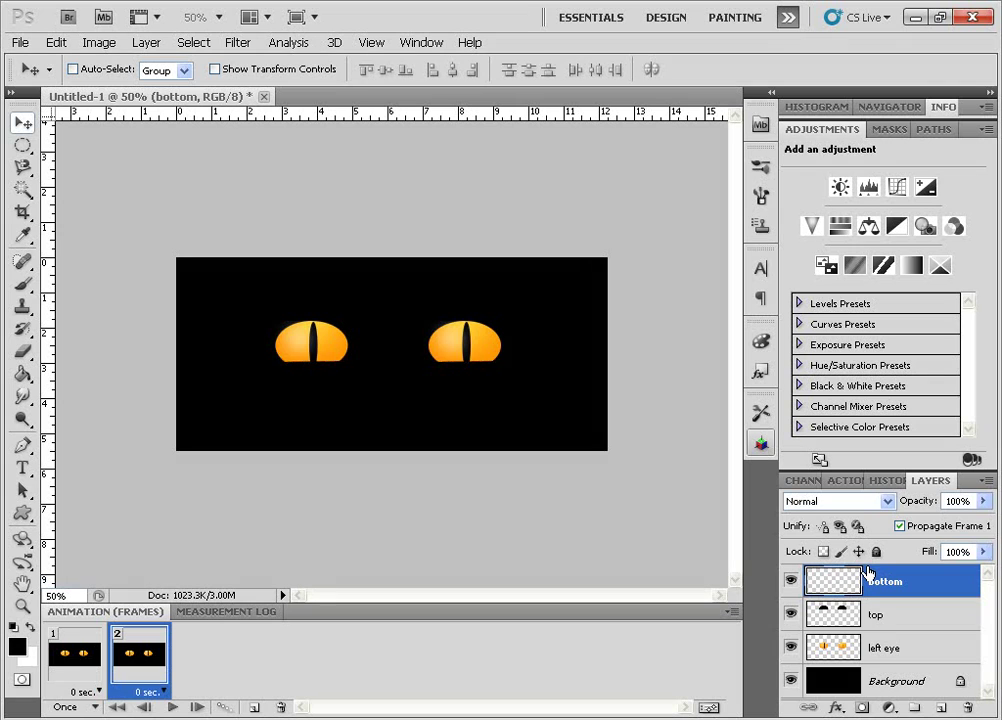
pyautogui.hotkey('shift', 'Up')
pyautogui.hotkey('shift', 'Up')
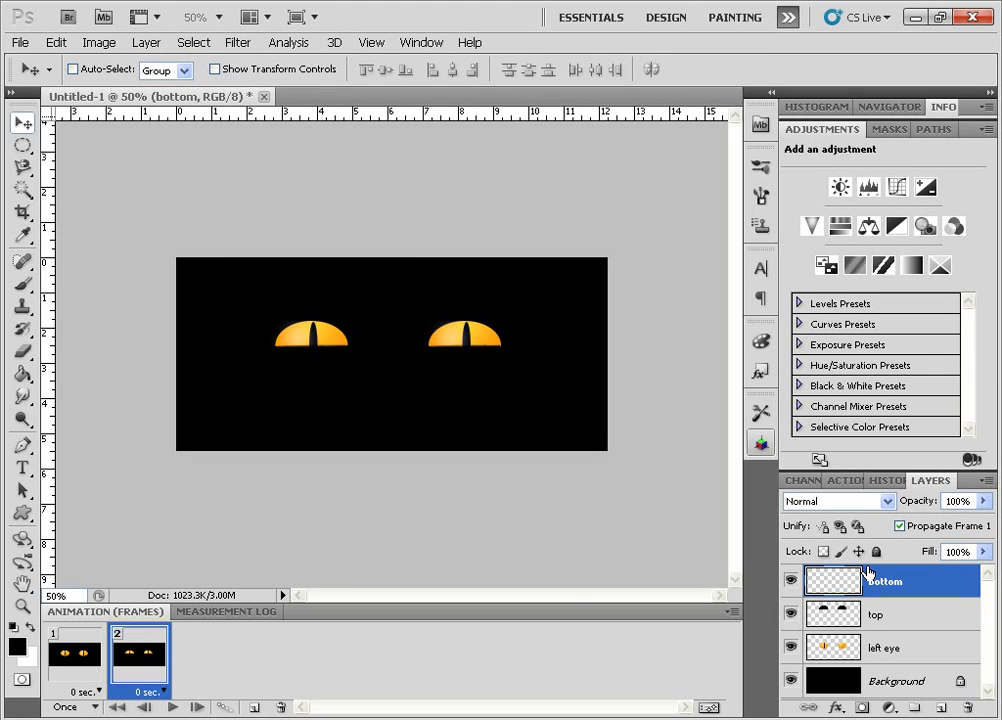
pyautogui.hotkey('ctrl', '1')
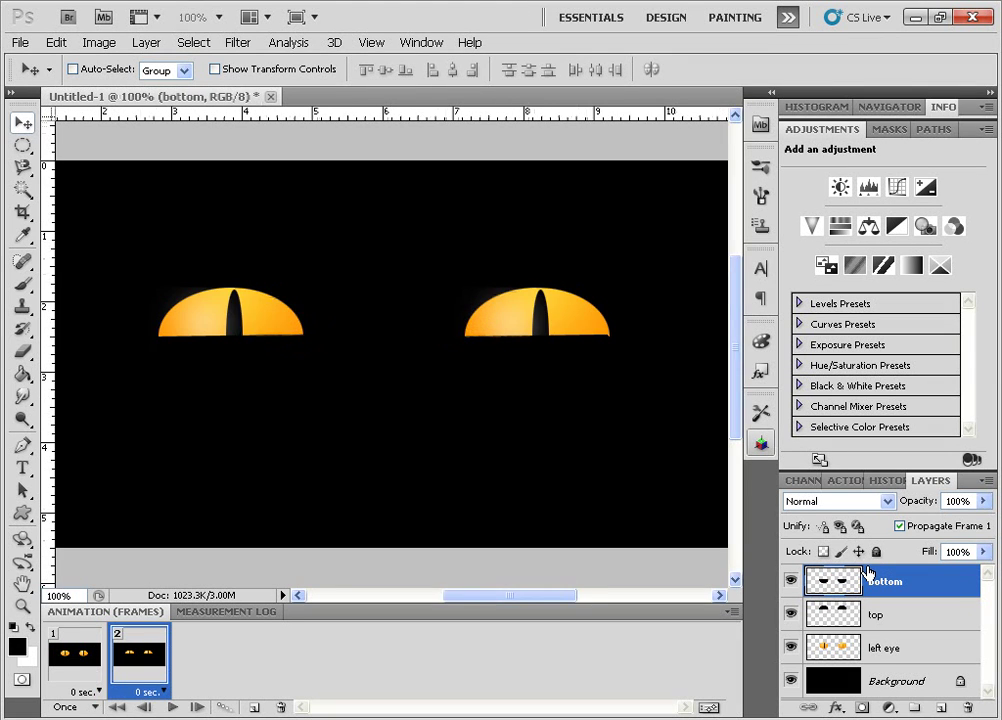
pyautogui.click(876, 628)
pyautogui.hotkey('shift', 'Down')
pyautogui.hotkey('shift', 'Down')
pyautogui.hotkey('shift', 'Down')
pyautogui.hotkey('shift', 'Down')
pyautogui.hotkey('shift', 'Down')
pyautogui.hotkey('shift', 'Down')
pyautogui.hotkey('shift', 'Down')
pyautogui.hotkey('shift', 'Down')
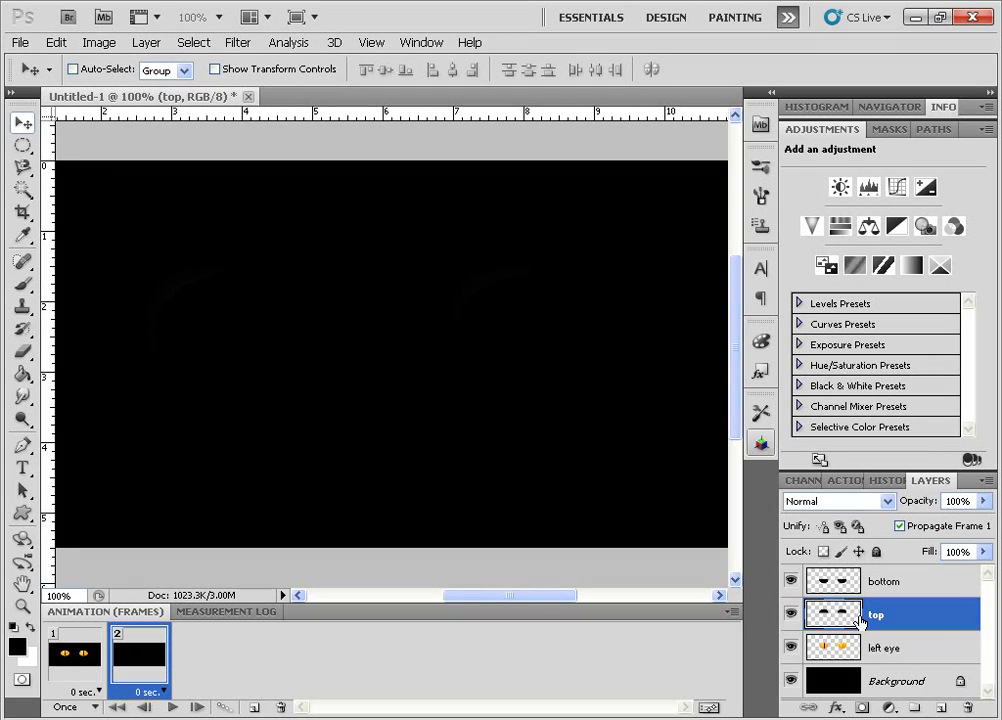
# Step: Nudge the top eyelid until both eyes are fully shut, then select frames 1 and 2 together
pyautogui.hotkey('shift', 'Up')
pyautogui.hotkey('shift', 'Down')
pyautogui.keyDown('shift'); pyautogui.click(75, 655); pyautogui.keyUp('shift')
pyautogui.hotkey('ctrl', '-')
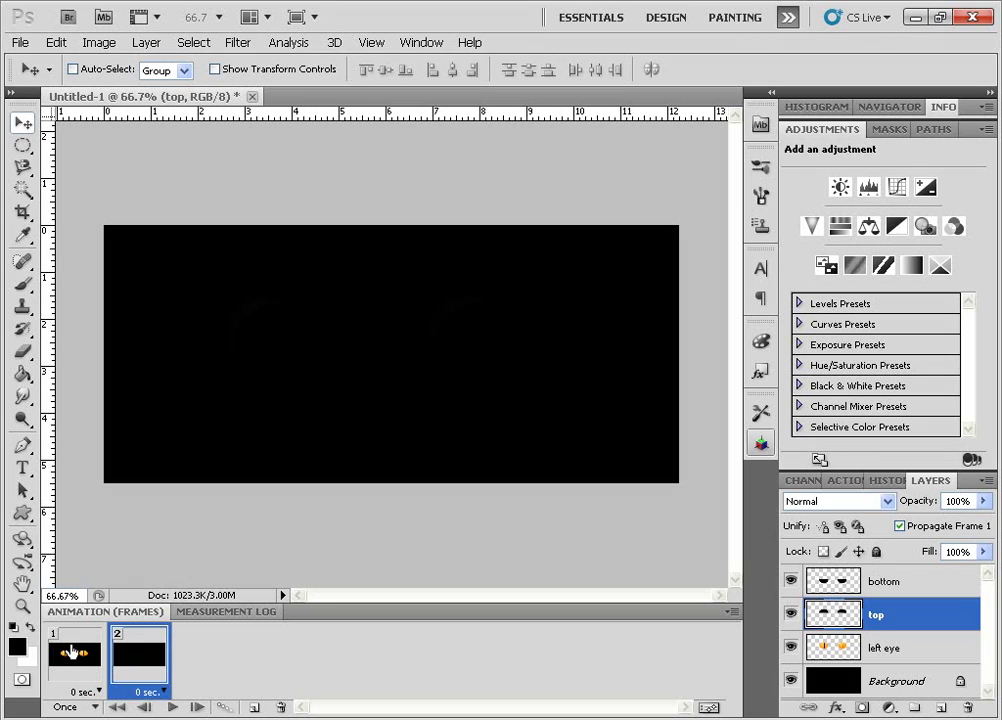
pyautogui.click(73, 668)
pyautogui.keyDown('shift'); pyautogui.click(130, 662); pyautogui.keyUp('shift')
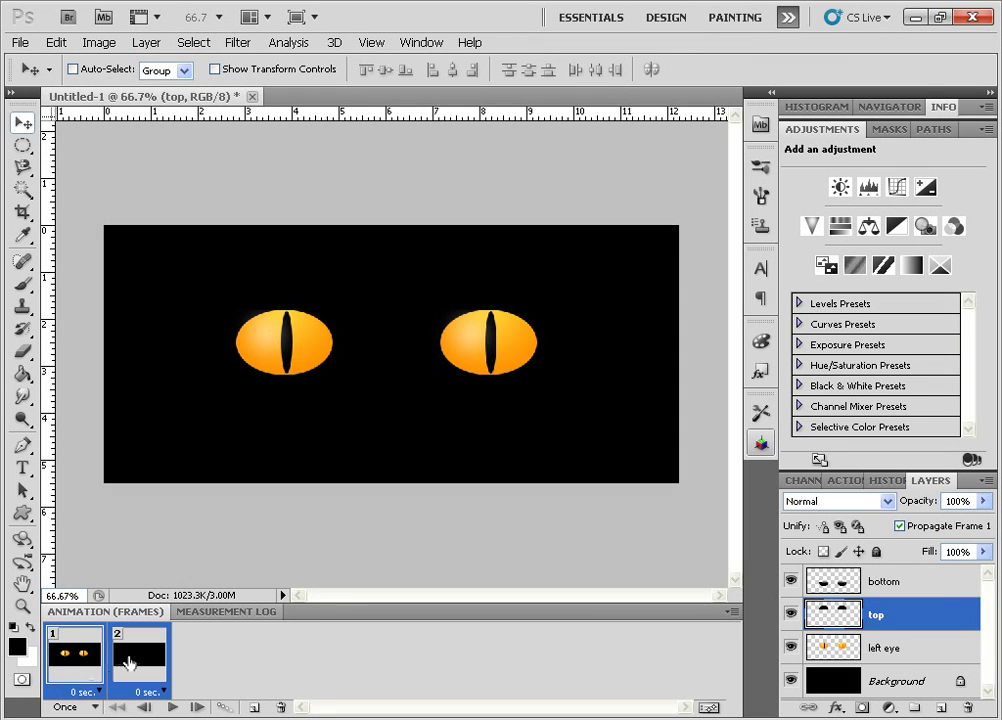
# Step: Tween 10 in-between frames from the open-eye to closed-eye frame, then preview frames 11 and 12
pyautogui.click(222, 708)
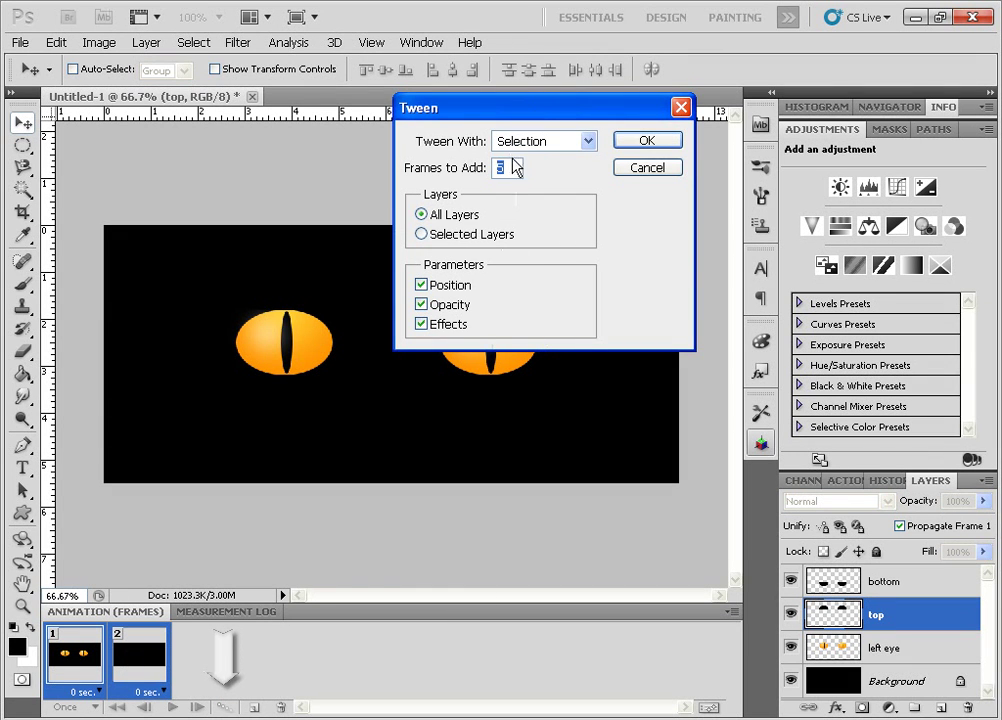
pyautogui.moveTo(532, 107); pyautogui.dragTo(529, 110)
pyautogui.write('10')
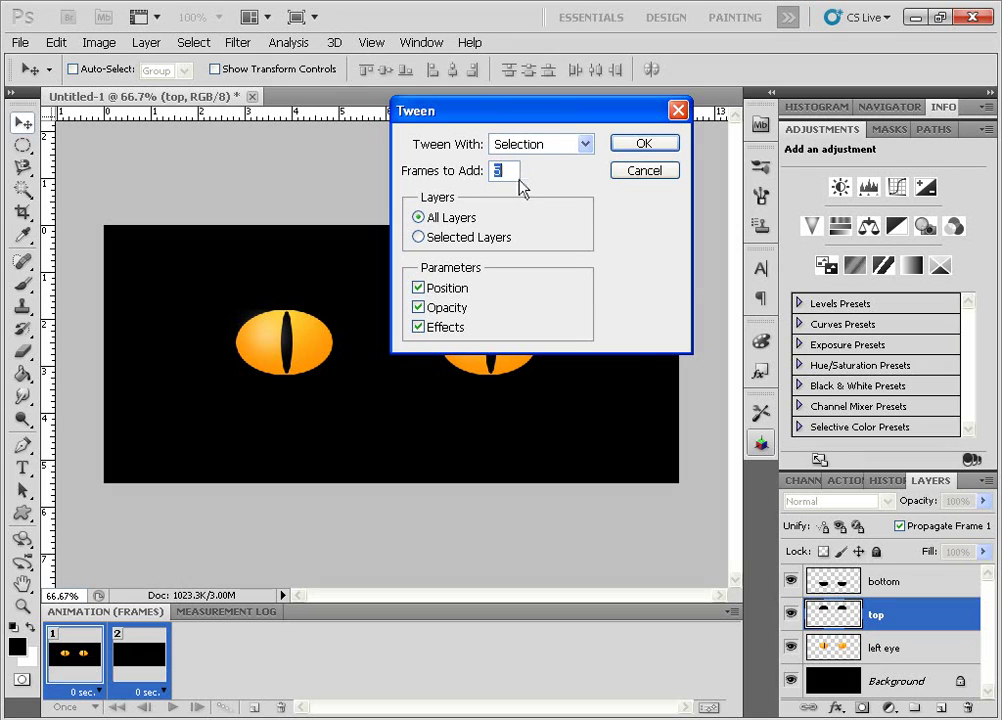
pyautogui.click(646, 141)
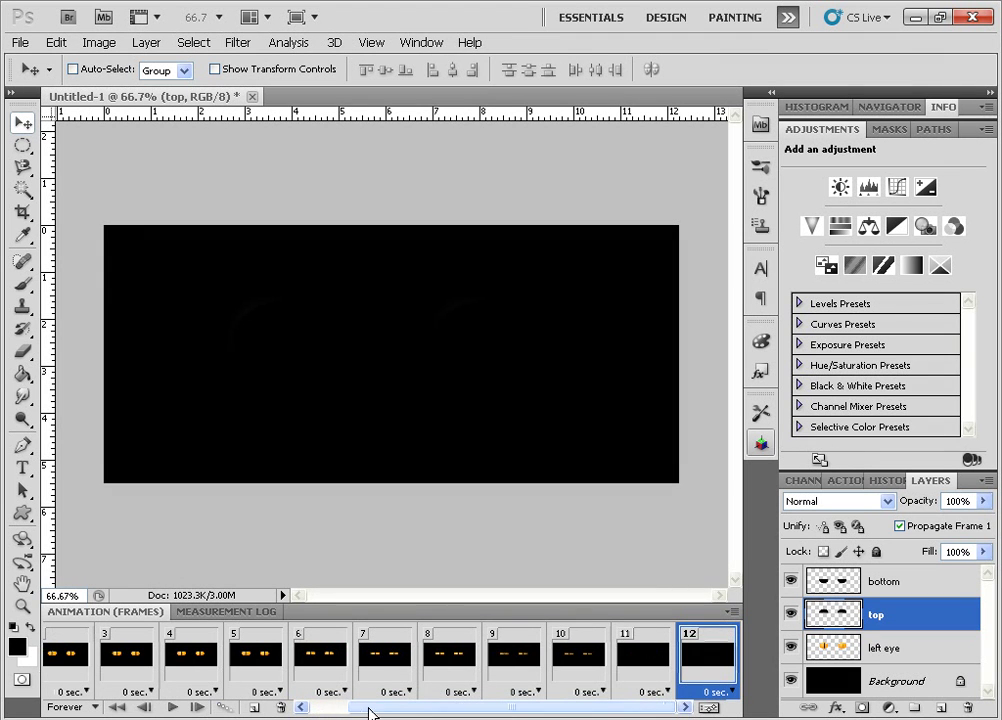
pyautogui.click(649, 670)
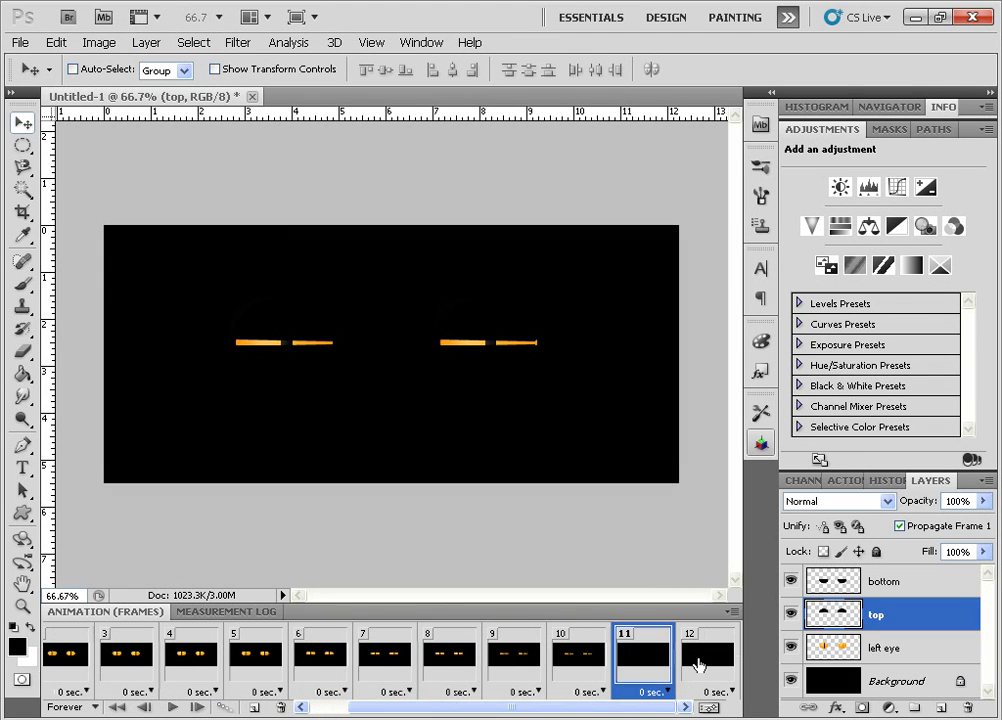
pyautogui.click(698, 665)
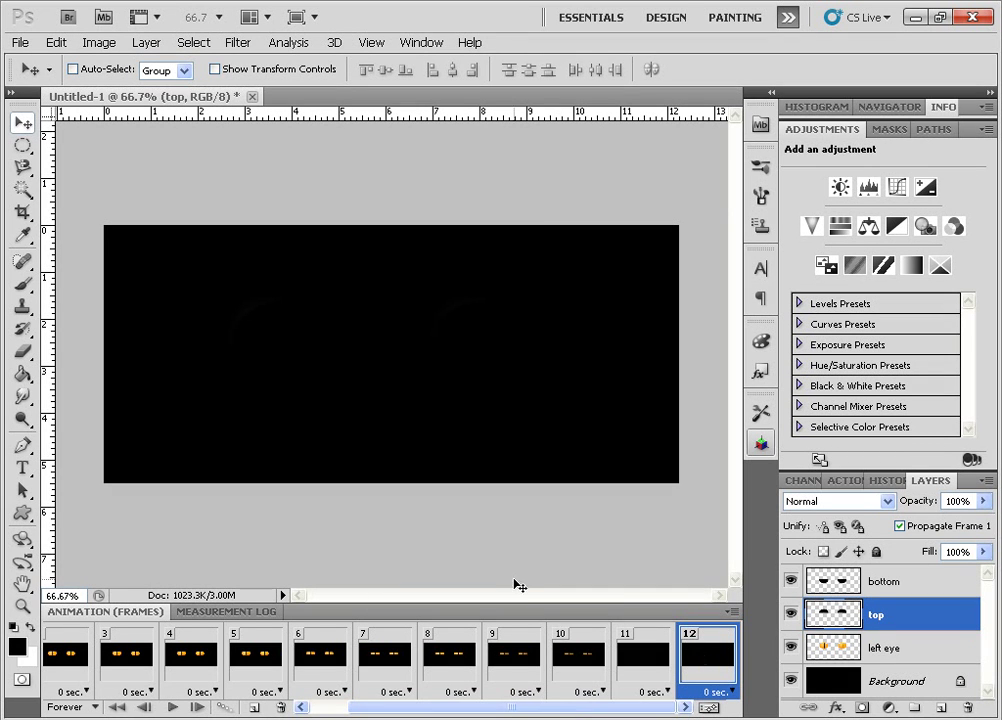
# Step: Add a copy of the closed-eye frame as frame 13 with a 0.5-second delay
pyautogui.click(254, 707)
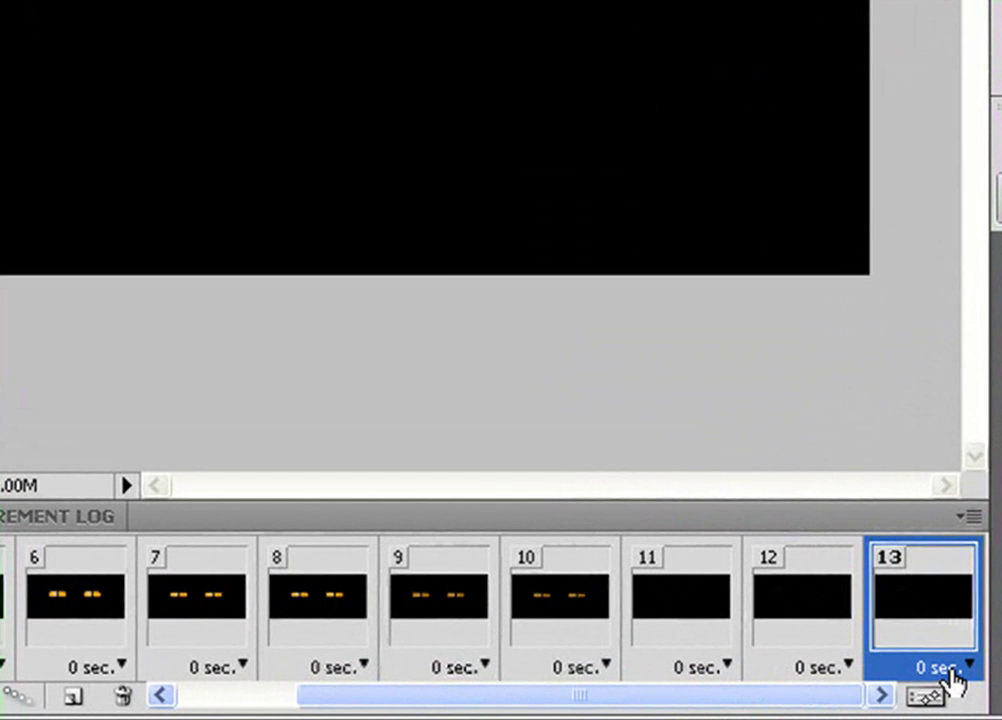
pyautogui.click(724, 692)
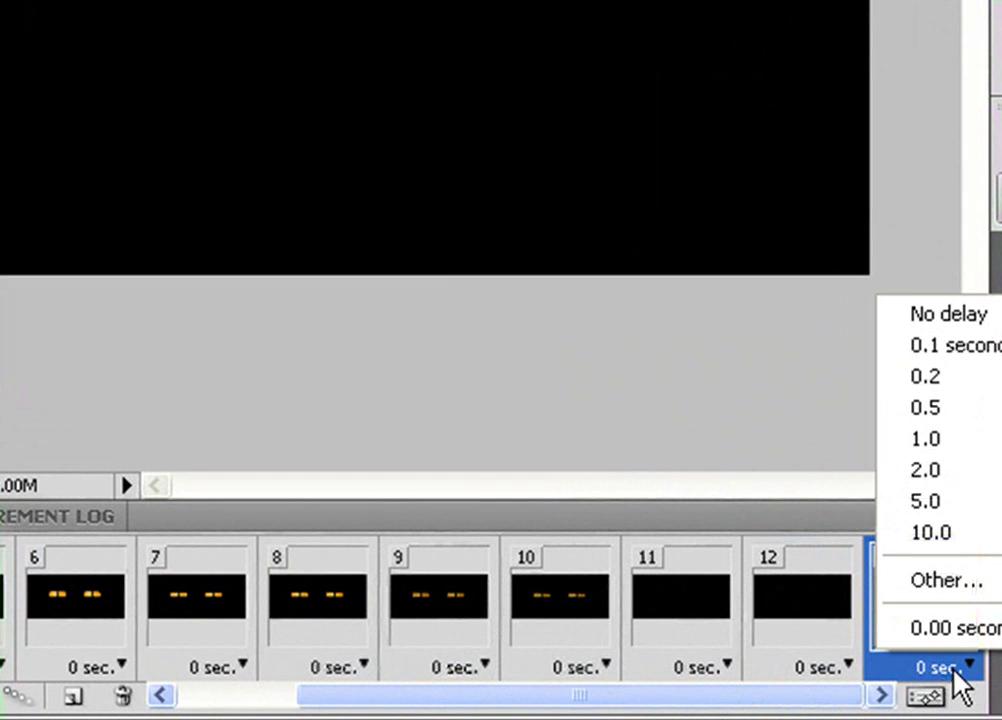
pyautogui.click(982, 410)
# Step: Preview frames 8 through 13 to check the eyes closing
pyautogui.click(805, 599)
pyautogui.click(675, 607)
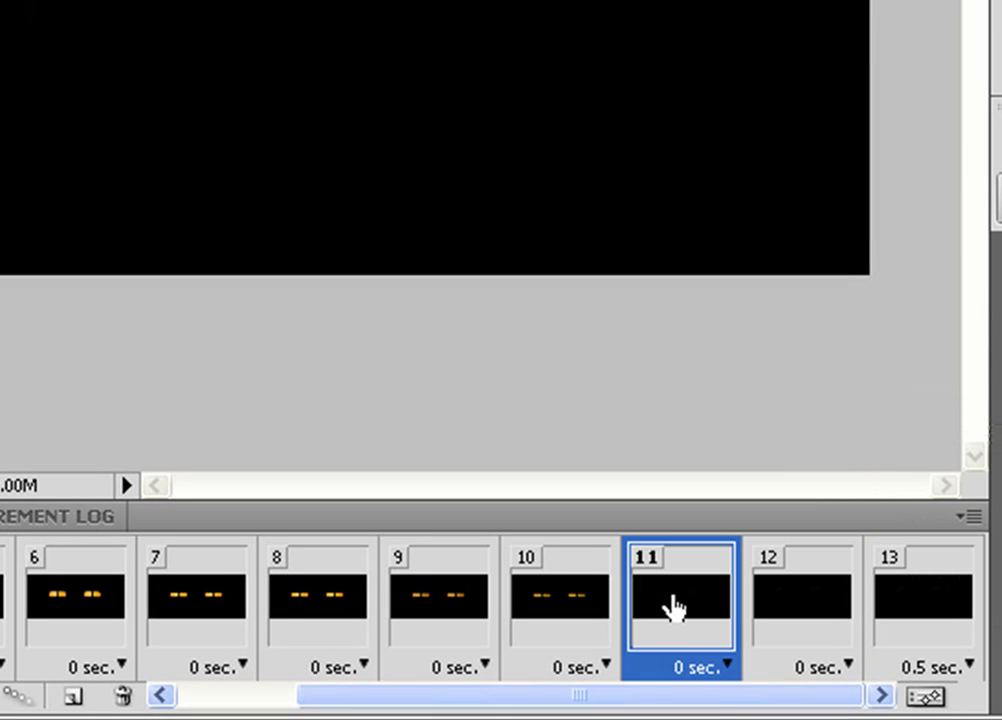
pyautogui.click(310, 612)
pyautogui.click(445, 625)
pyautogui.click(590, 632)
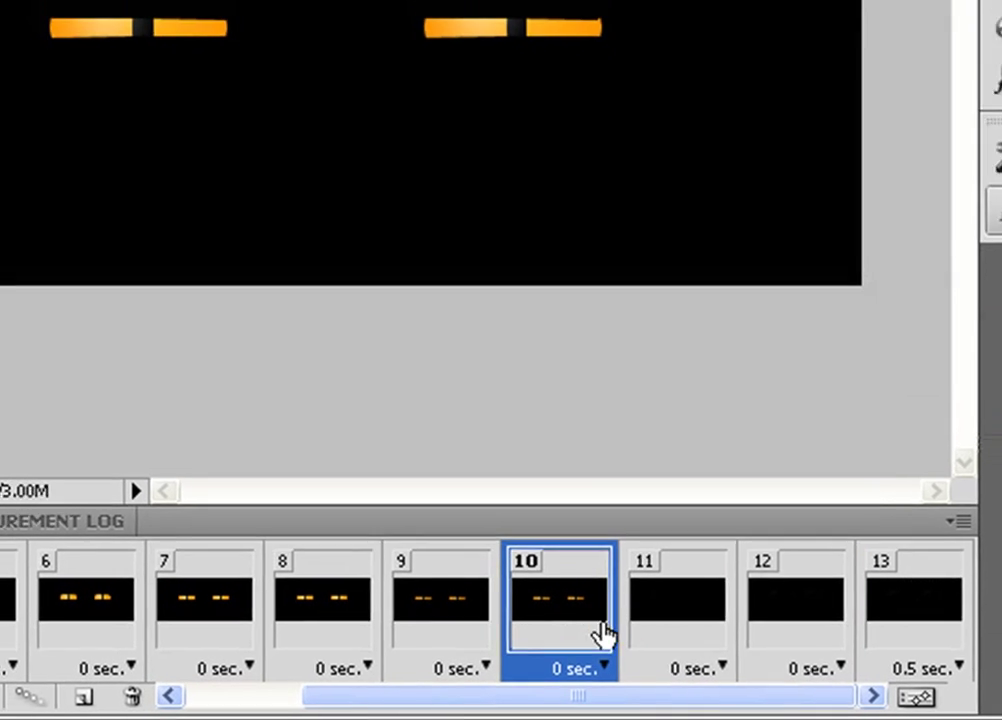
pyautogui.click(671, 650)
pyautogui.click(797, 626)
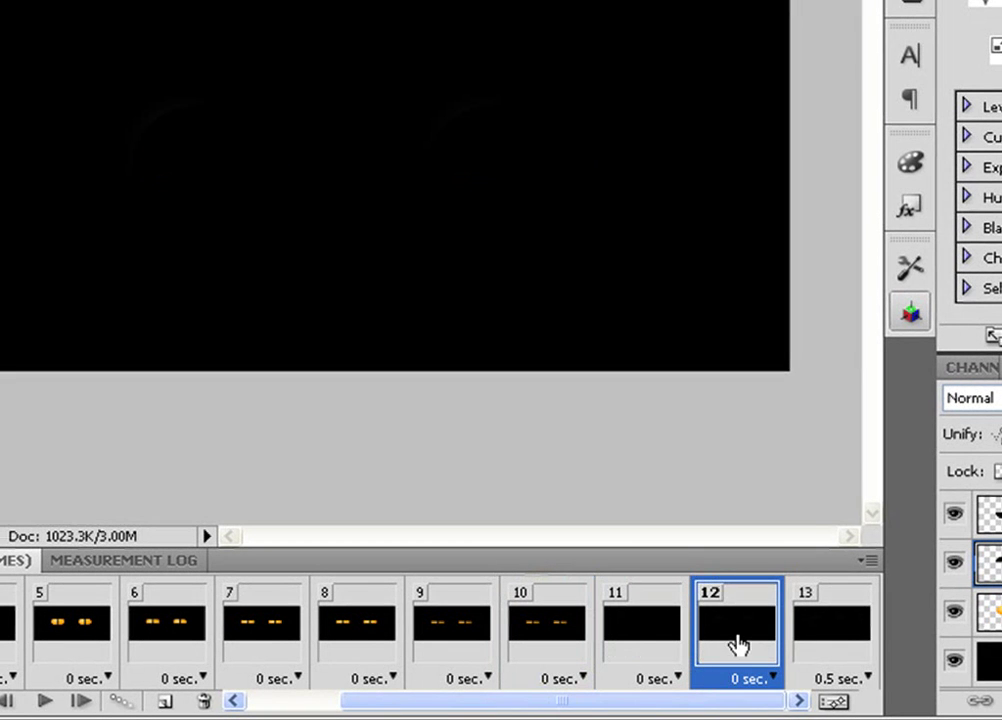
pyautogui.click(816, 645)
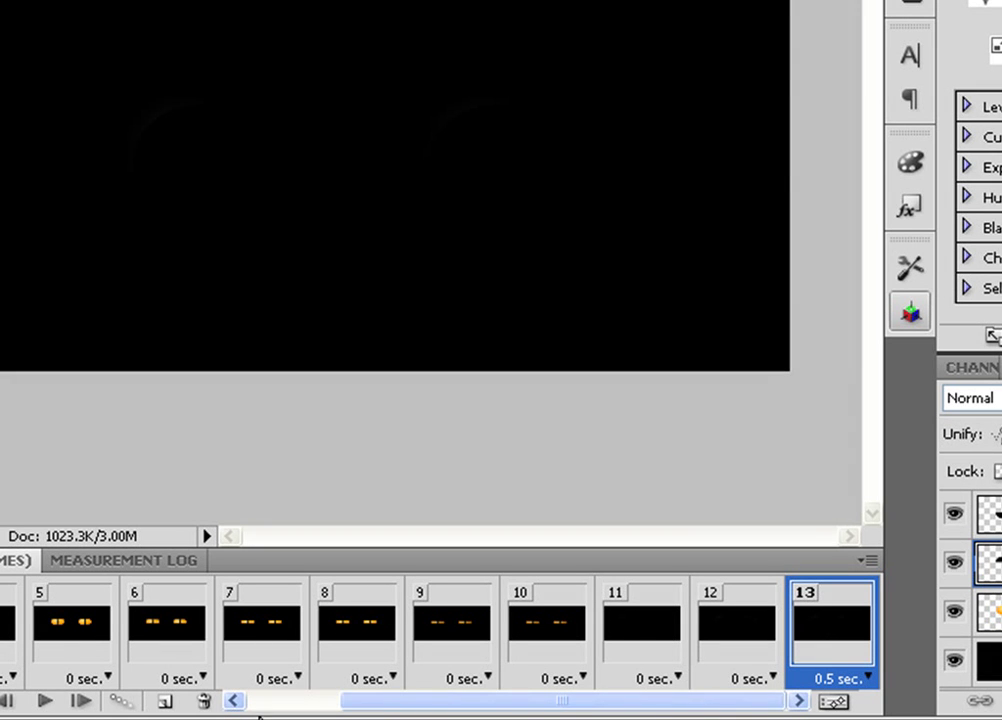
# Step: Duplicate the last frame as frame 14 with No delay, and select frames 13 and 14
pyautogui.click(120, 701)
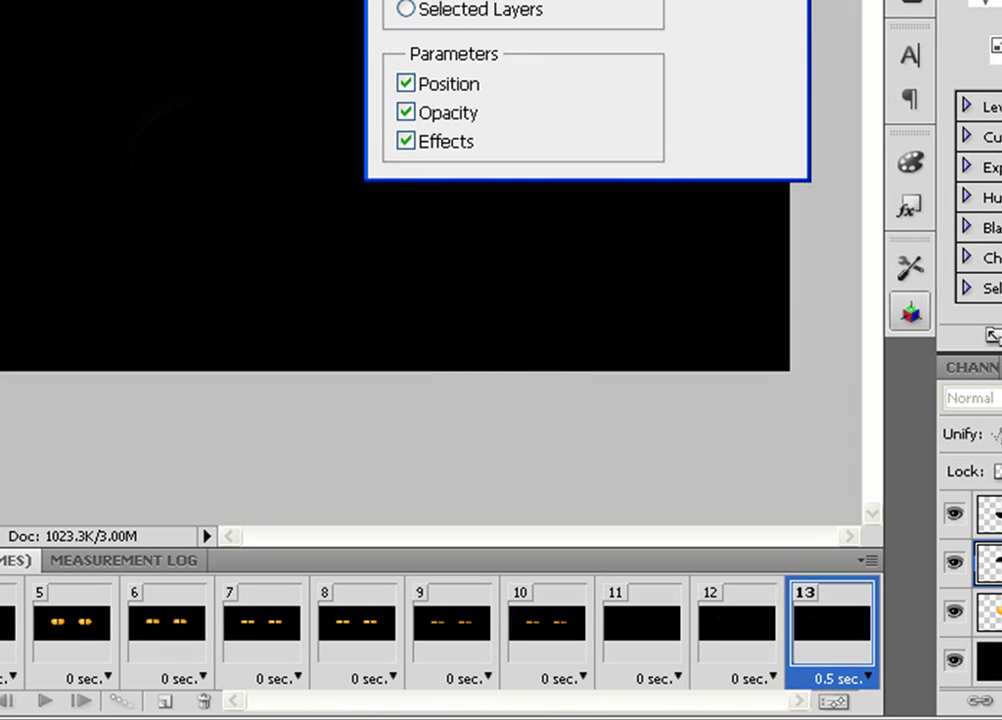
pyautogui.press('Escape')
pyautogui.click(163, 703)
pyautogui.click(843, 680)
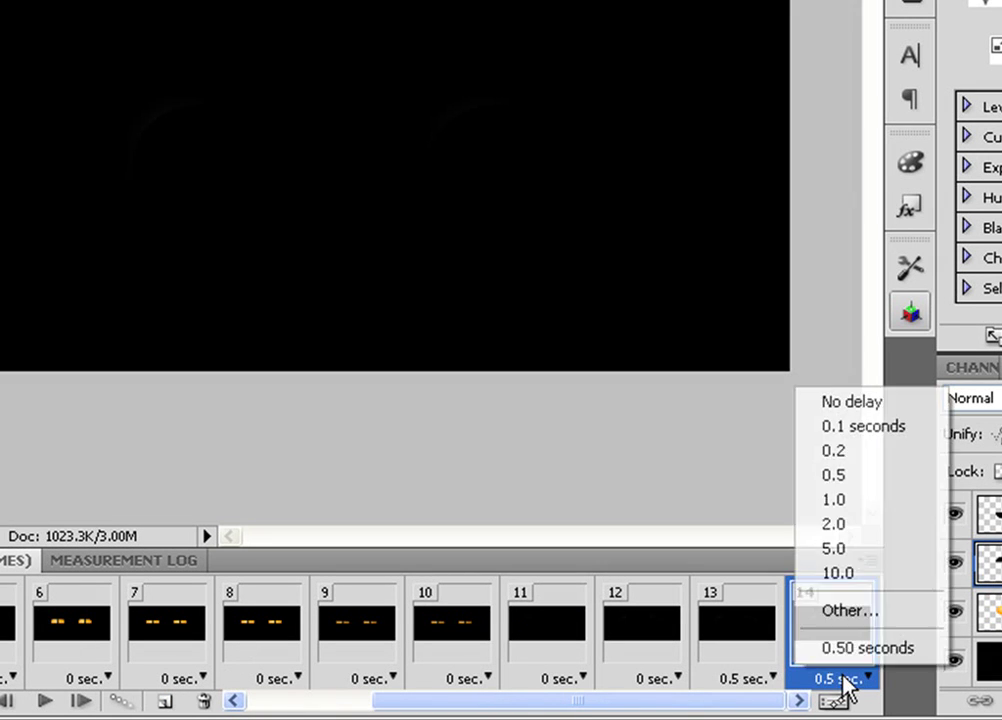
pyautogui.click(852, 403)
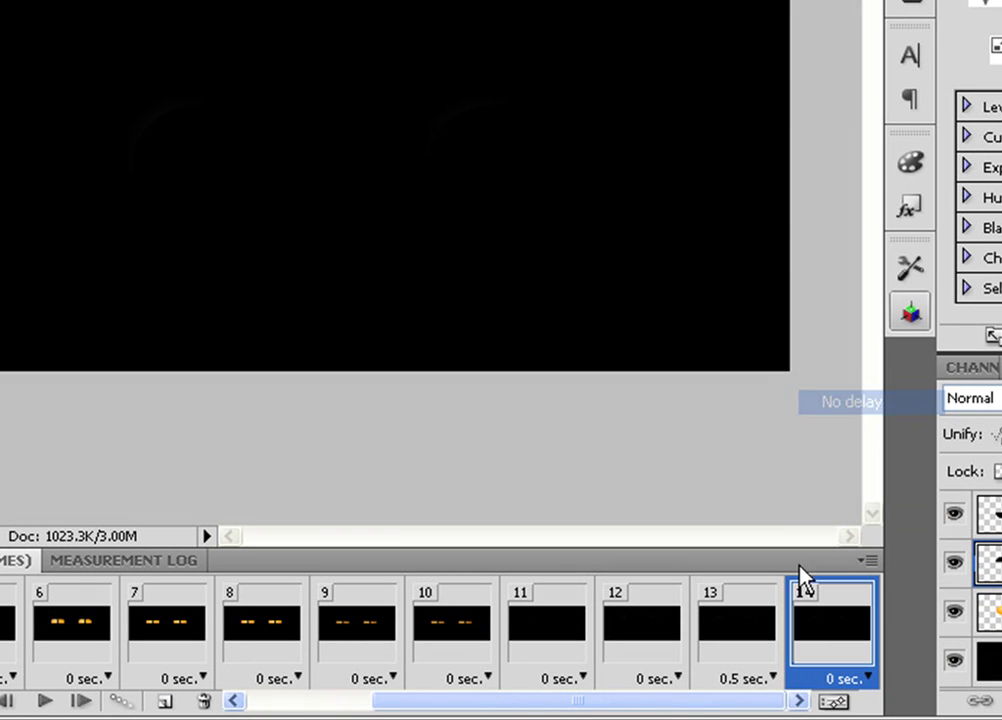
pyautogui.keyDown('shift'); pyautogui.click(736, 652); pyautogui.keyUp('shift')
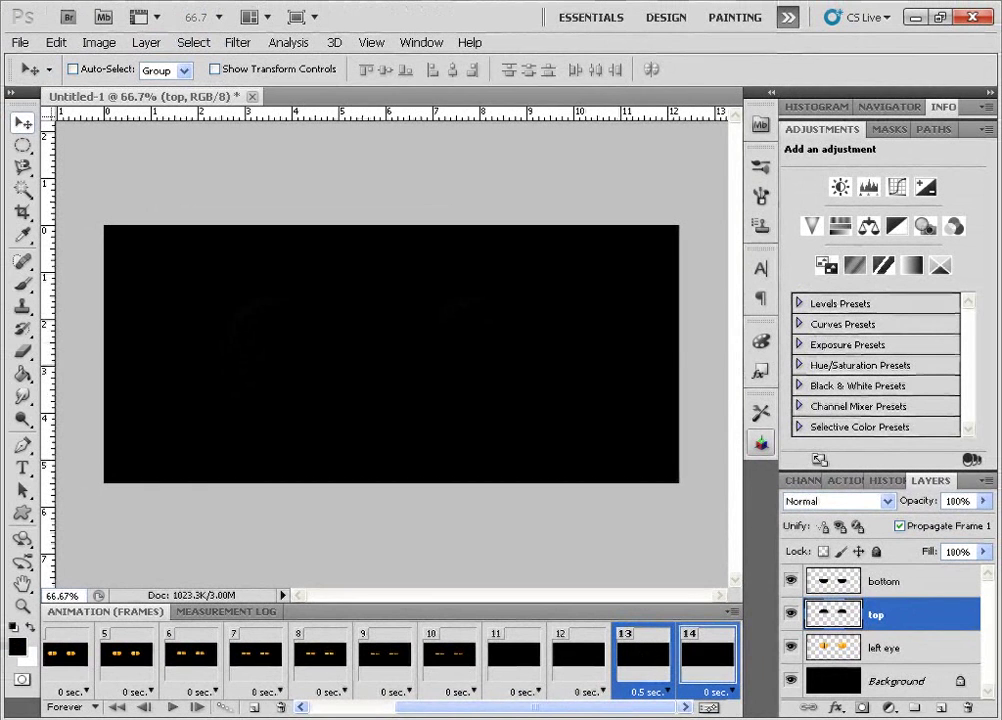
pyautogui.click(221, 707)
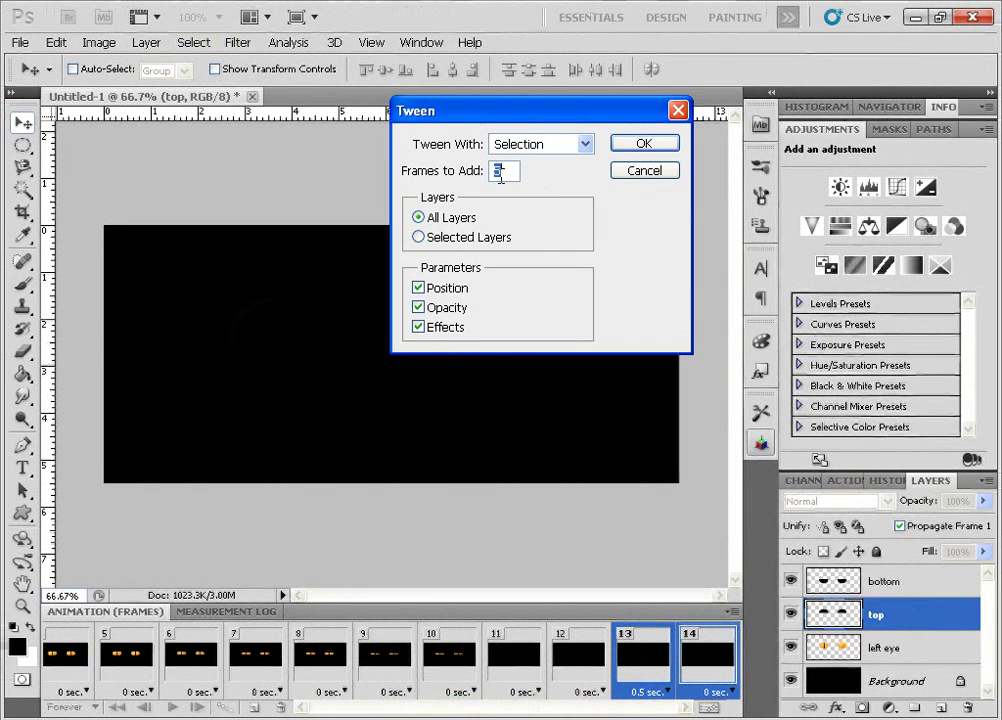
pyautogui.click(642, 146)
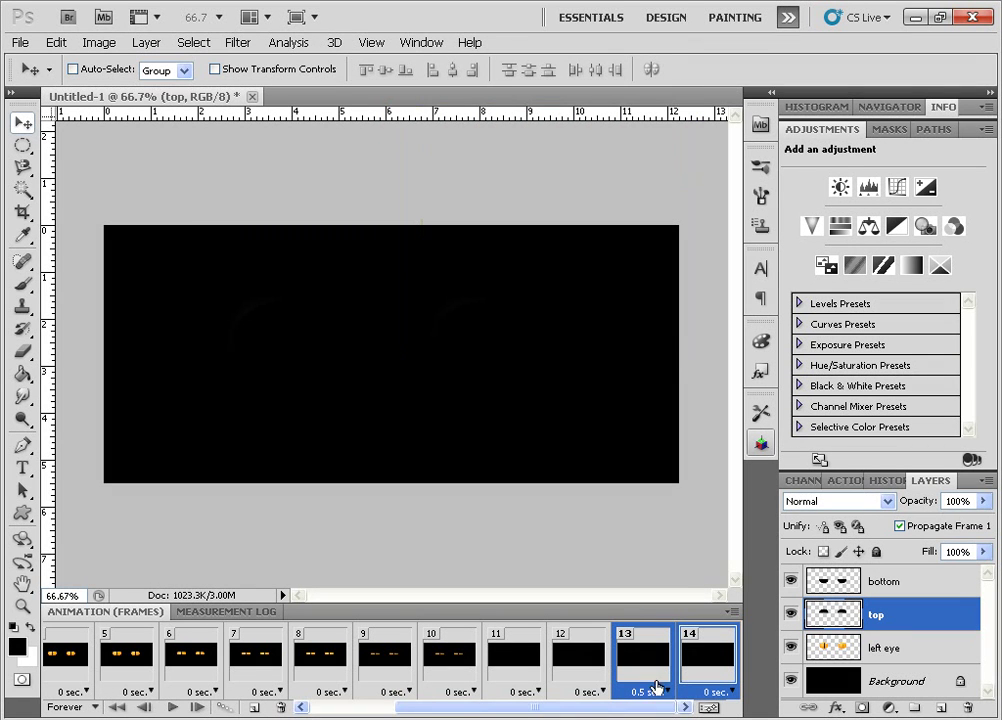
pyautogui.click(645, 668)
pyautogui.click(721, 662)
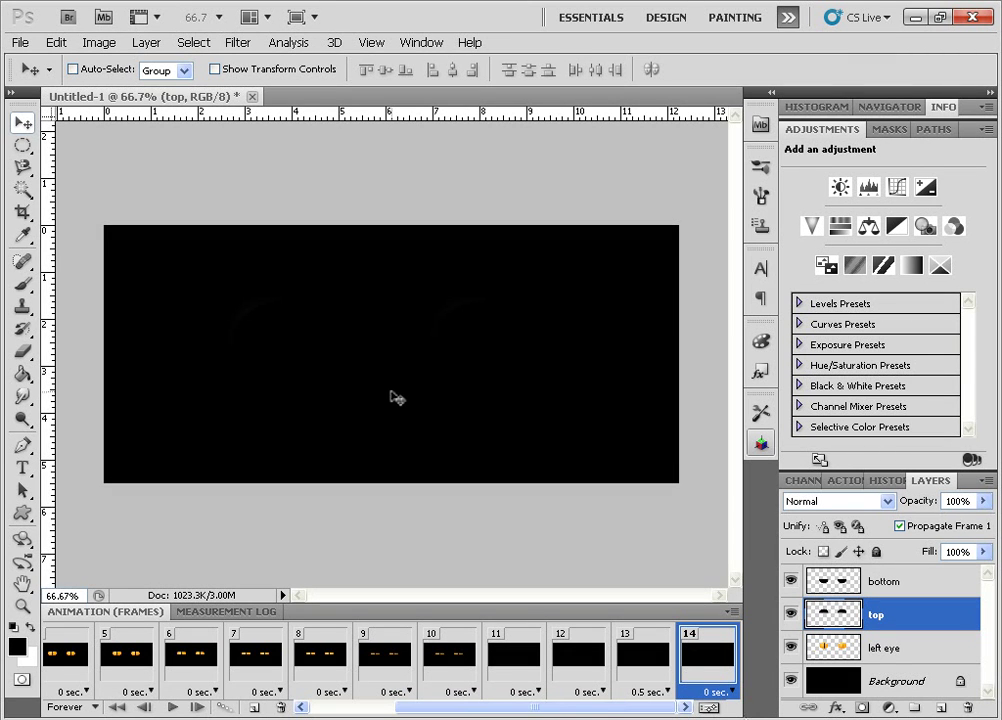
# Step: In frame 14, raise the top eyelid three nudges to uncover the eyes
pyautogui.press('Up')
pyautogui.press('Up')
pyautogui.press('Up')
pyautogui.press('Up')
pyautogui.press('Up')
pyautogui.press('Up')
pyautogui.press('Up')
pyautogui.press('Up')
pyautogui.press('Up')
pyautogui.press('Up')
pyautogui.press('Up')
pyautogui.press('Up')
pyautogui.press('Up')
pyautogui.press('Up')
pyautogui.press('Up')
pyautogui.press('Up')
pyautogui.press('Up')
pyautogui.press('Up')
pyautogui.press('Up')
pyautogui.press('Up')
pyautogui.press('Up')
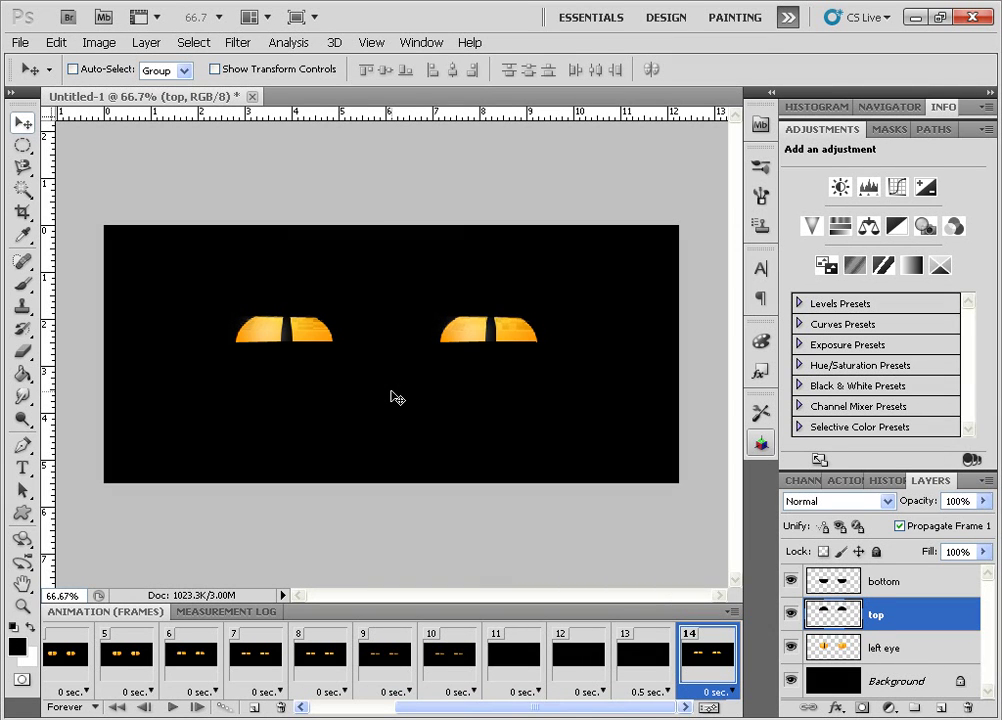
pyautogui.press('Up')
pyautogui.press('Up')
pyautogui.press('Up')
pyautogui.press('Up')
pyautogui.press('Up')
pyautogui.press('Up')
pyautogui.press('Up')
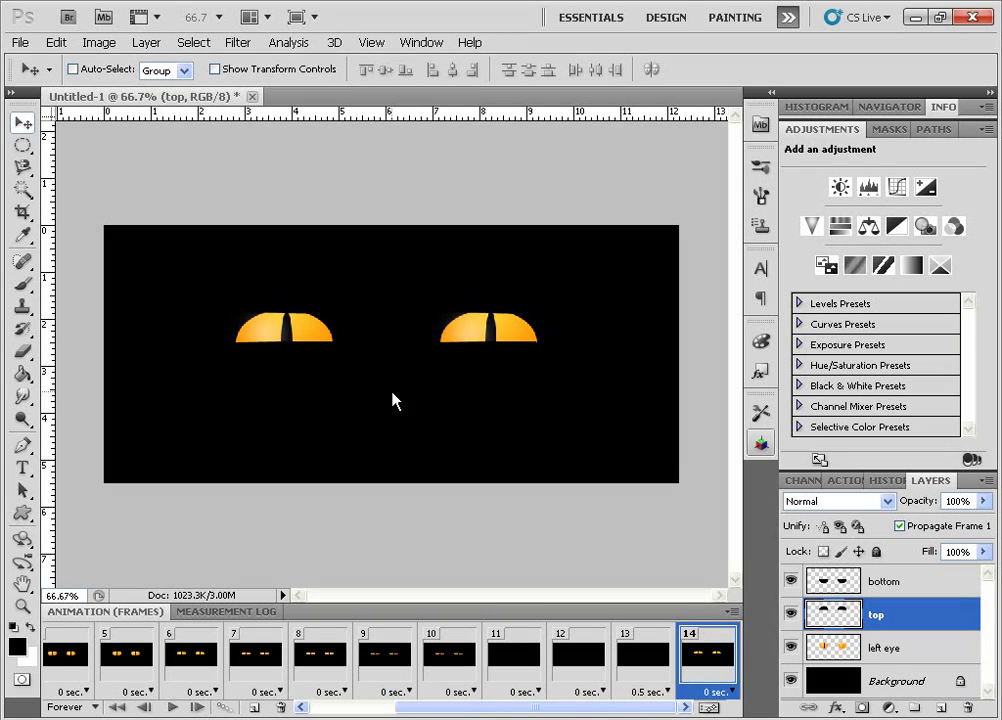
pyautogui.press('Up')
pyautogui.press('Up')
pyautogui.press('Up')
# Step: Lower the bottom eyelid three nudges to fully open the eyes, then open Tween for frames 13–14
pyautogui.click(849, 590)
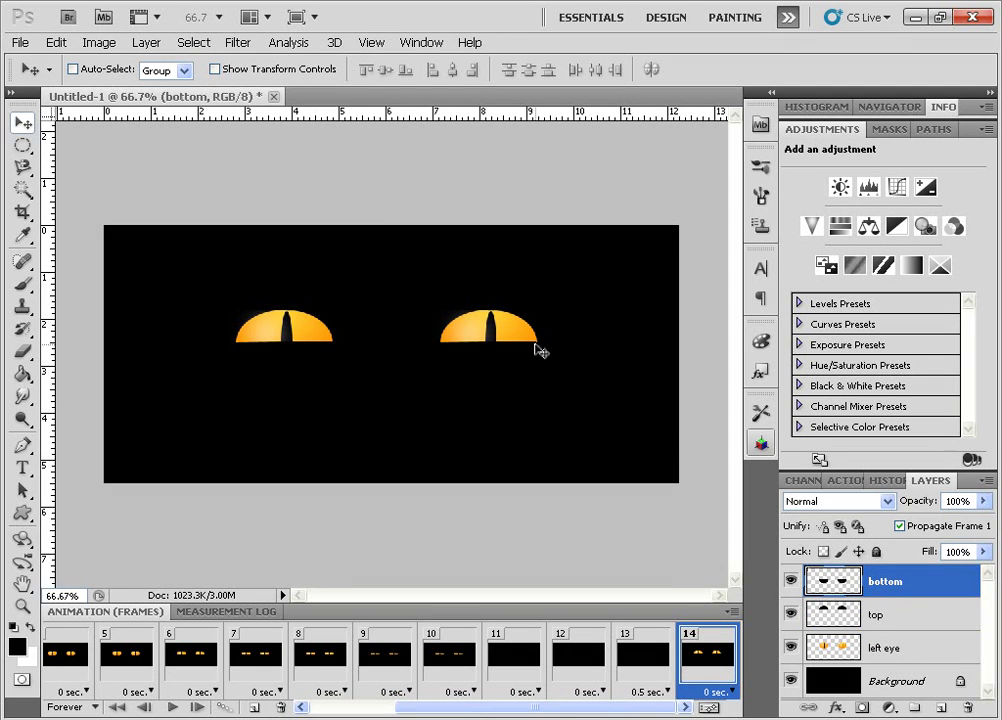
pyautogui.press('Down')
pyautogui.press('Down')
pyautogui.press('Down')
pyautogui.press('Down')
pyautogui.press('Down')
pyautogui.press('Down')
pyautogui.press('Down')
pyautogui.press('Down')
pyautogui.press('Down')
pyautogui.press('Down')
pyautogui.press('Down')
pyautogui.press('Down')
pyautogui.press('Down')
pyautogui.press('Down')
pyautogui.press('Down')
pyautogui.press('Down')
pyautogui.press('Down')
pyautogui.press('Down')
pyautogui.press('Down')
pyautogui.press('Down')
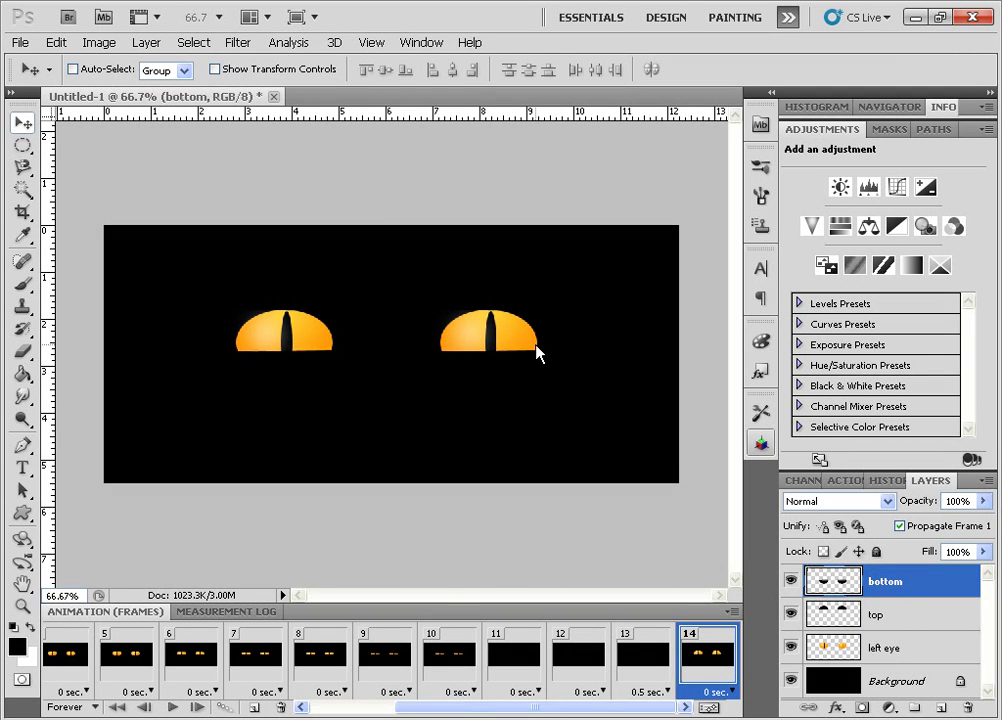
pyautogui.press('Down')
pyautogui.press('Down')
pyautogui.press('Down')
pyautogui.press('Down')
pyautogui.press('Down')
pyautogui.press('Down')
pyautogui.press('Down')
pyautogui.press('Down')
pyautogui.press('Down')
pyautogui.press('Down')
pyautogui.press('Down')
pyautogui.press('Down')
pyautogui.press('Down')
pyautogui.press('Down')
pyautogui.press('Down')
pyautogui.press('Down')
pyautogui.press('Down')
pyautogui.press('Down')
pyautogui.press('Down')
pyautogui.press('Down')
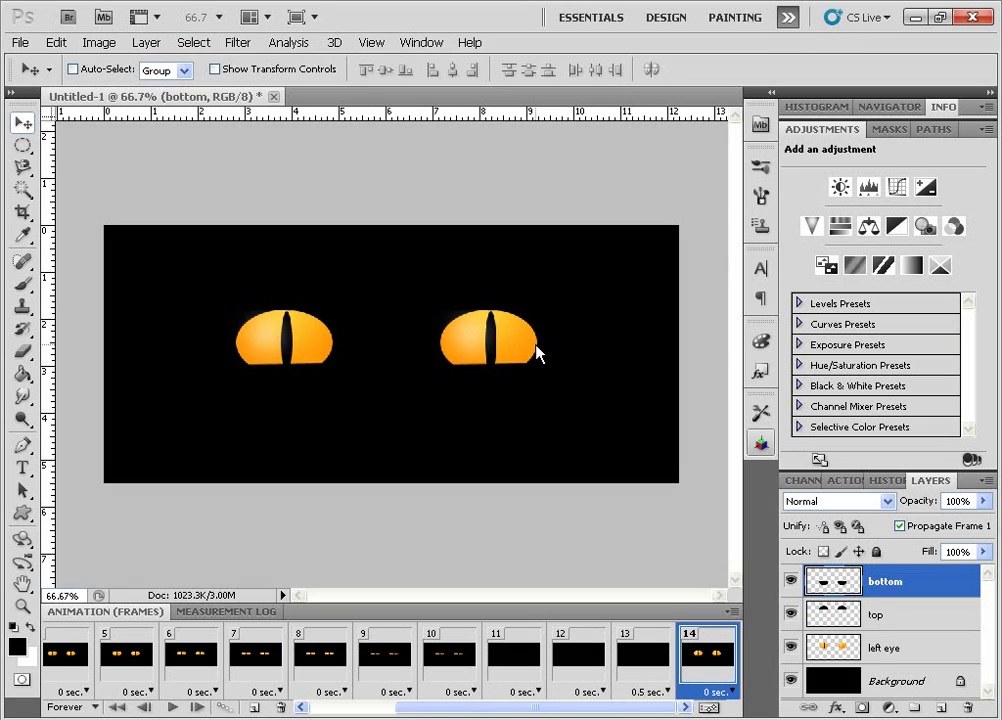
pyautogui.press('Down')
pyautogui.press('Down')
pyautogui.press('Down')
pyautogui.press('Down')
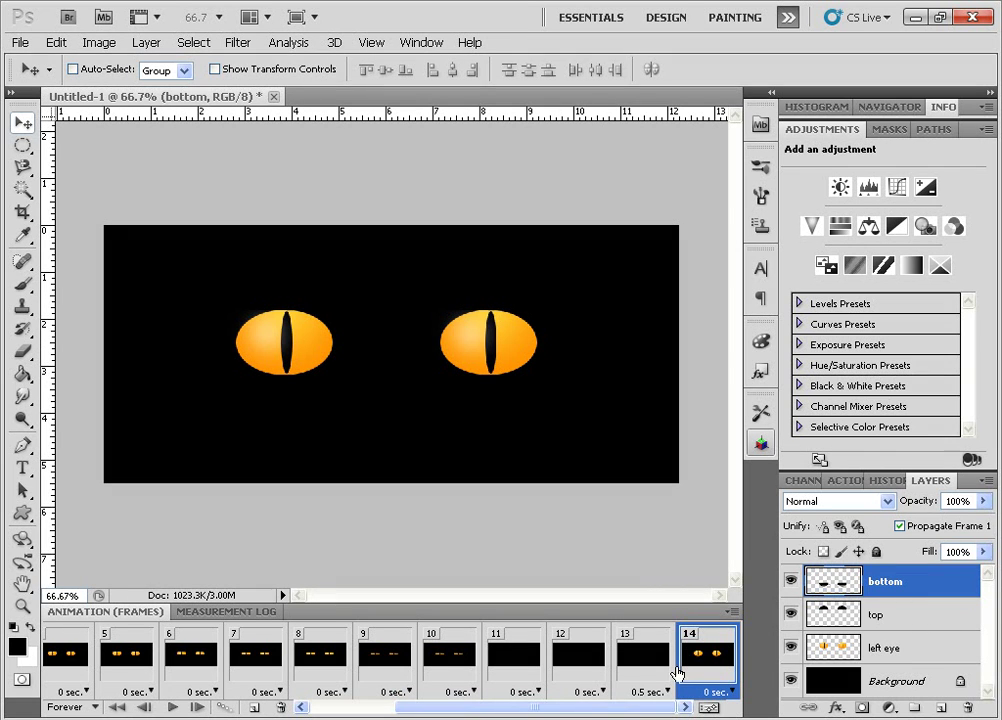
pyautogui.keyDown('shift'); pyautogui.click(644, 666); pyautogui.keyUp('shift')
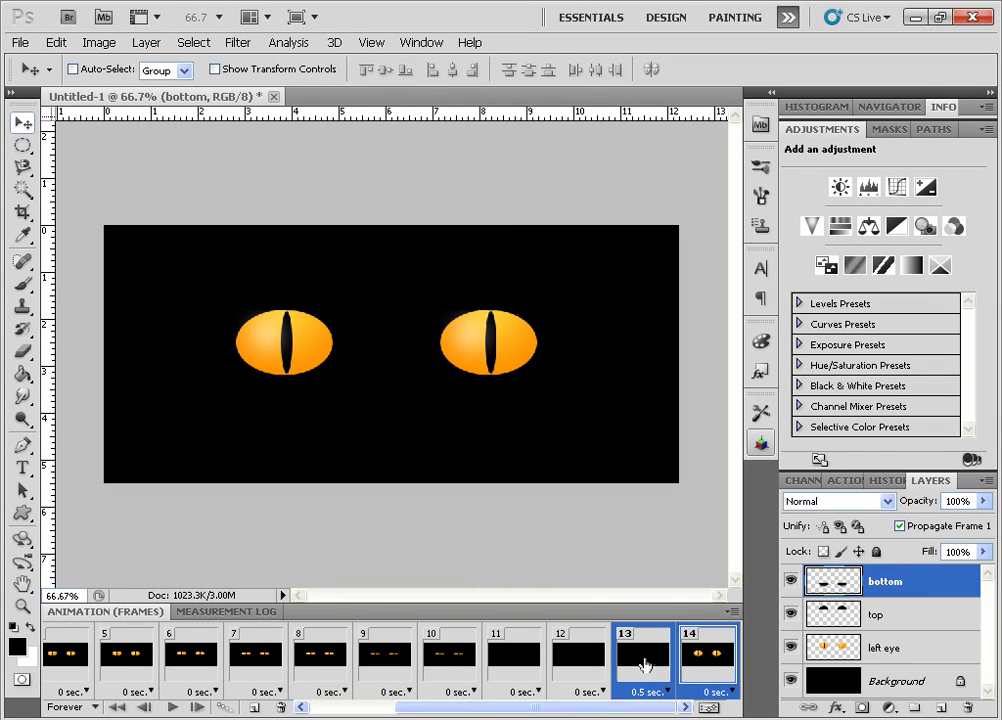
pyautogui.click(226, 709)
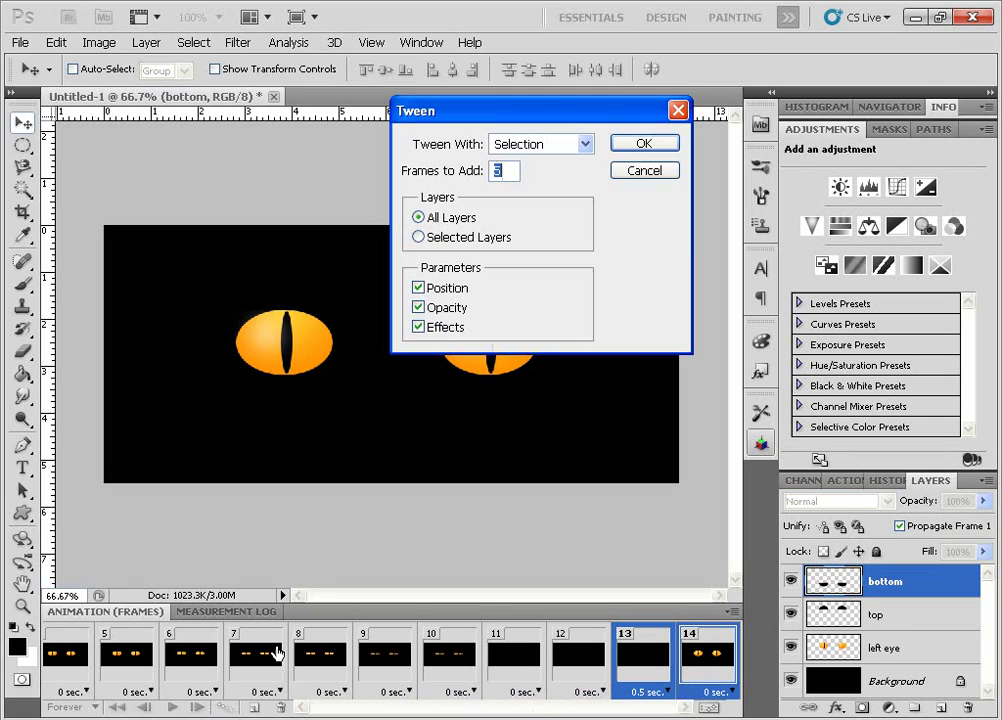
# Step: Add five tweened frames between frames 13 and 14, and set frames 14–18 to No delay
pyautogui.click(637, 150)
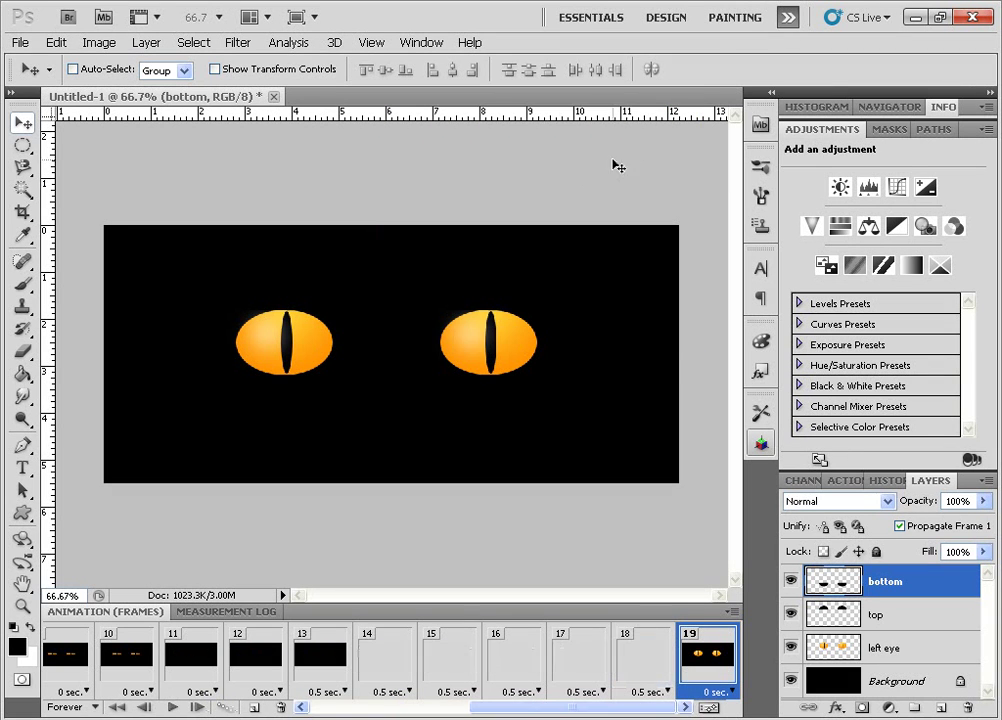
pyautogui.click(644, 692)
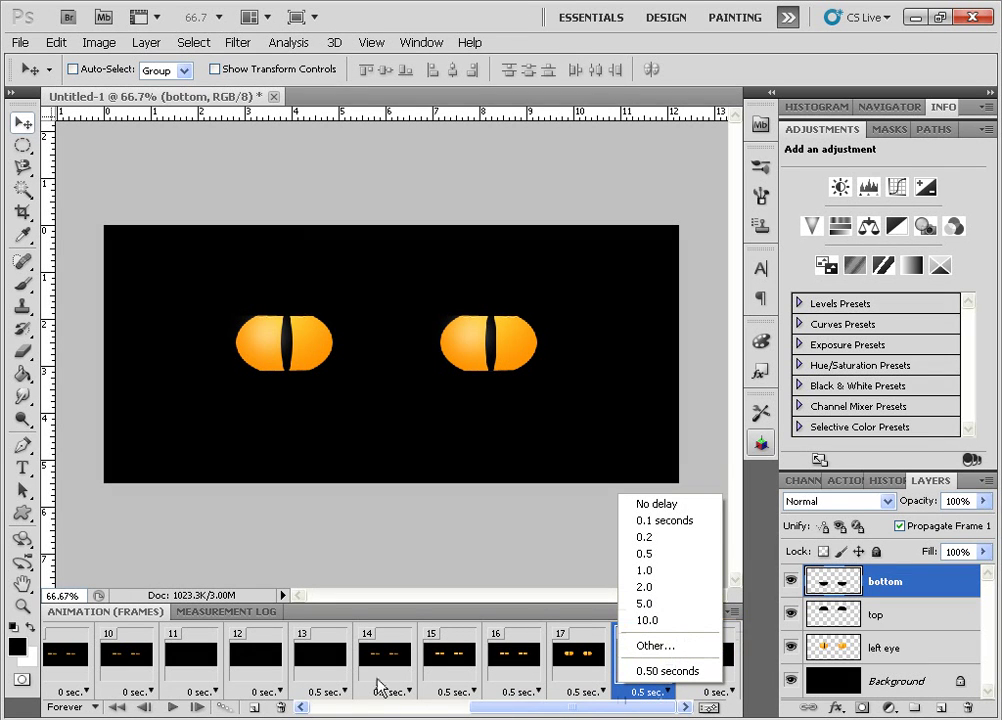
pyautogui.click(378, 682)
pyautogui.click(405, 677)
pyautogui.keyDown('shift'); pyautogui.click(650, 672); pyautogui.keyUp('shift')
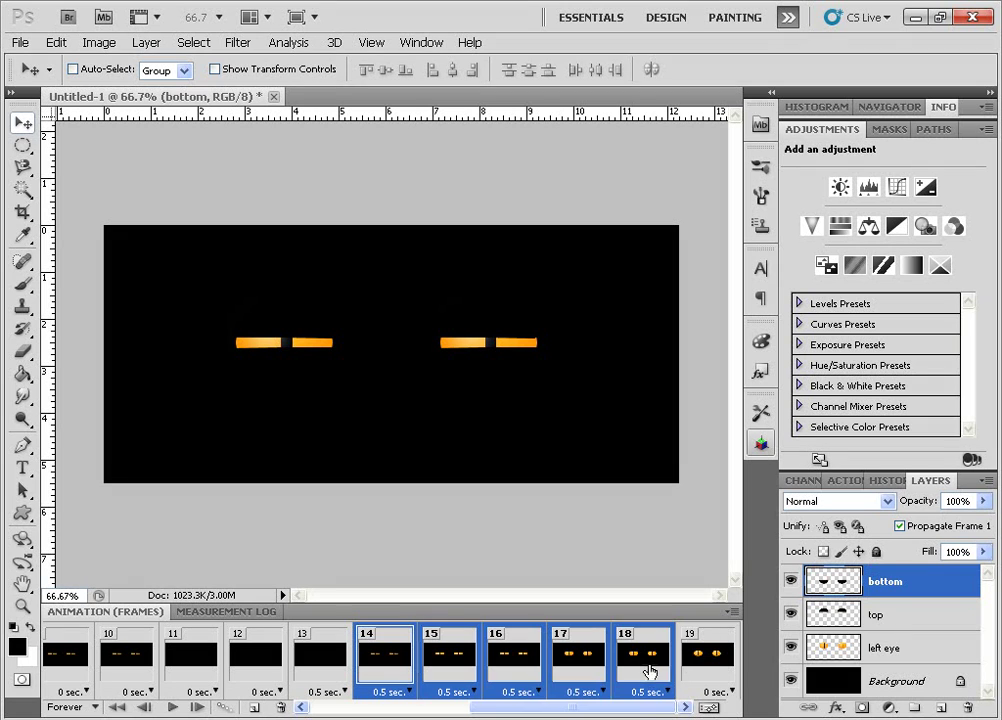
pyautogui.click(641, 695)
pyautogui.click(655, 503)
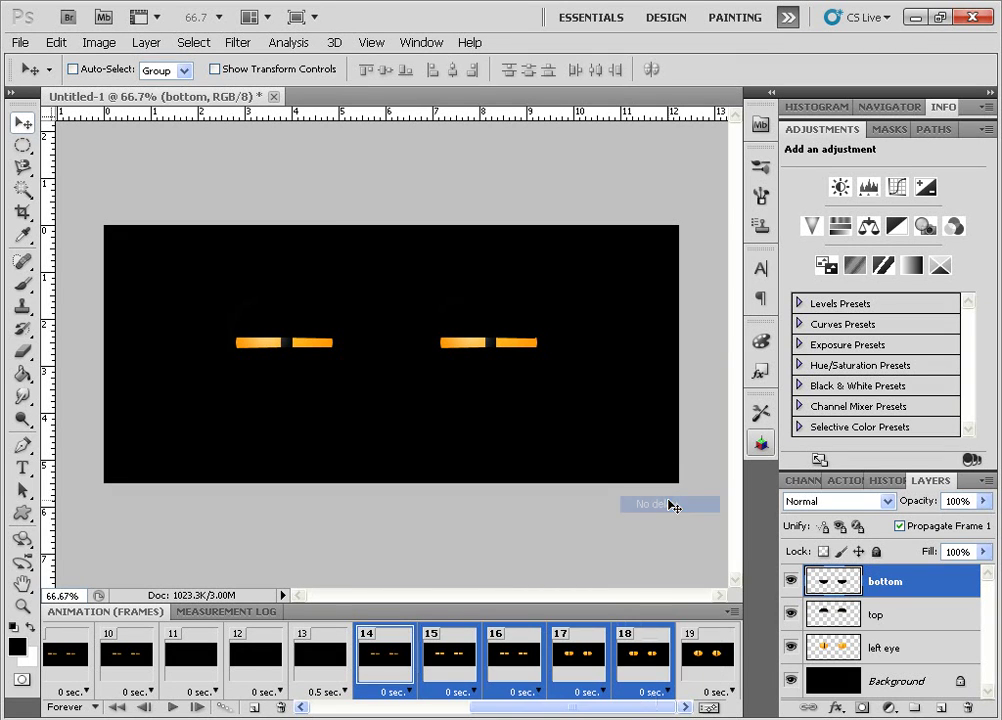
# Step: Give frame 19 a 1-second delay
pyautogui.click(714, 697)
pyautogui.click(731, 692)
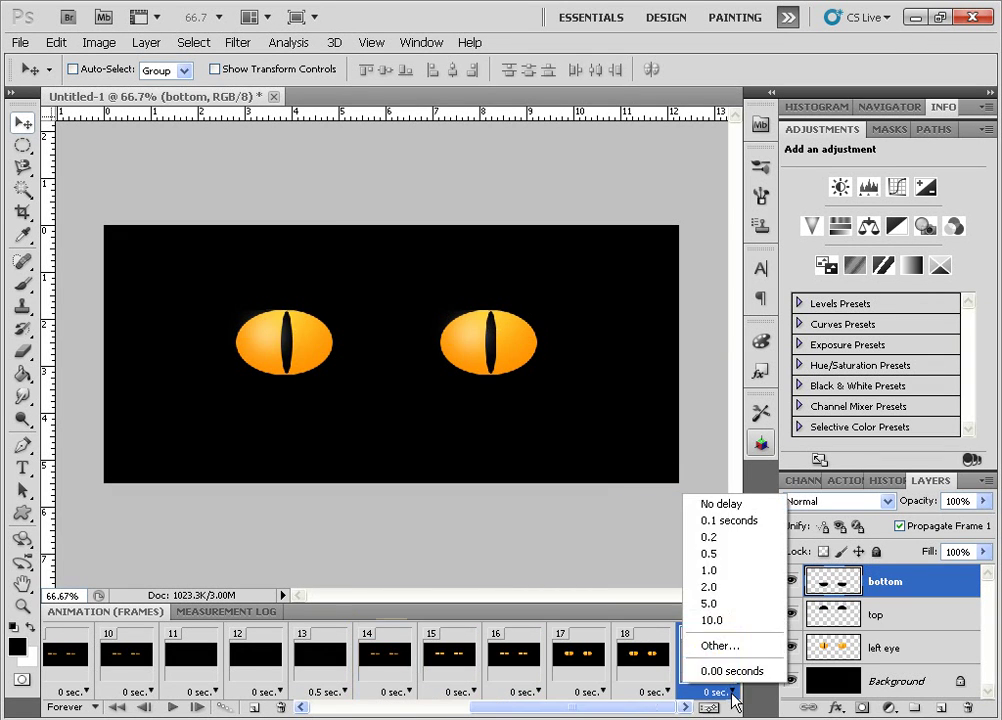
pyautogui.click(726, 573)
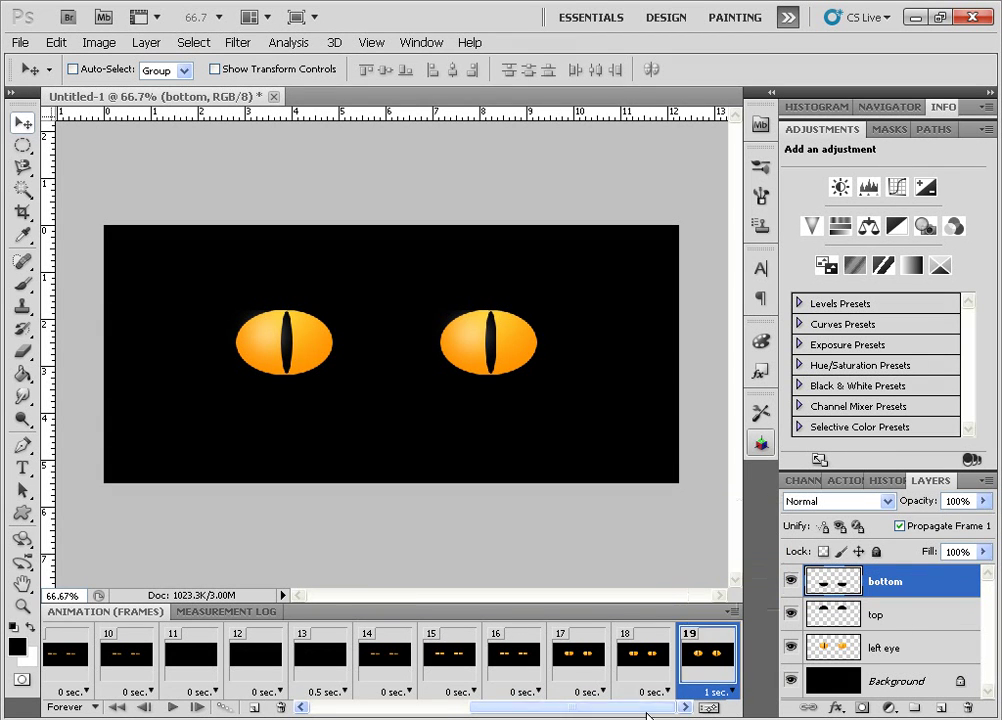
pyautogui.moveTo(646, 707); pyautogui.dragTo(481, 707)
pyautogui.moveTo(410, 707); pyautogui.dragTo(685, 710)
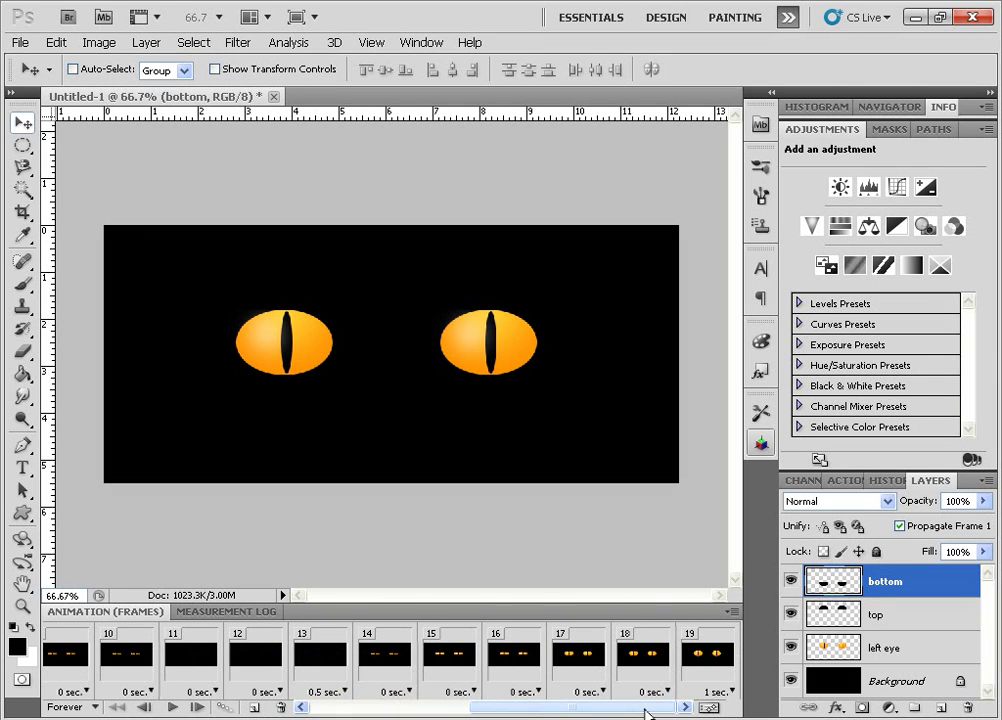
pyautogui.moveTo(628, 712); pyautogui.dragTo(414, 711)
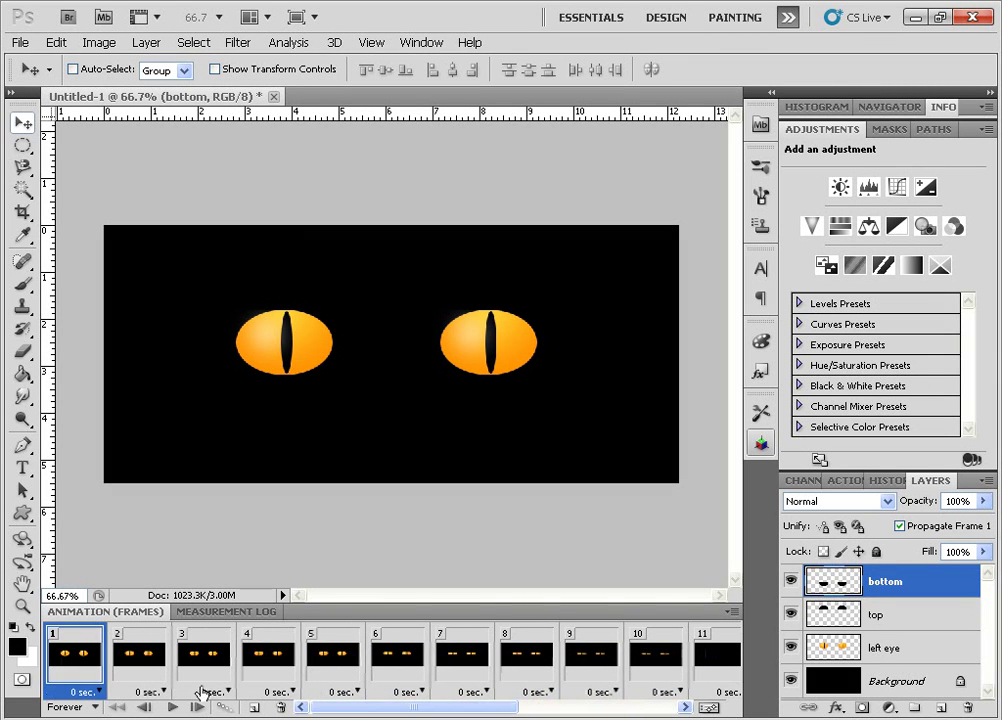
# Step: Keep looping at Forever, play and stop the blink preview, then open the File menu
pyautogui.click(70, 708)
pyautogui.click(80, 694)
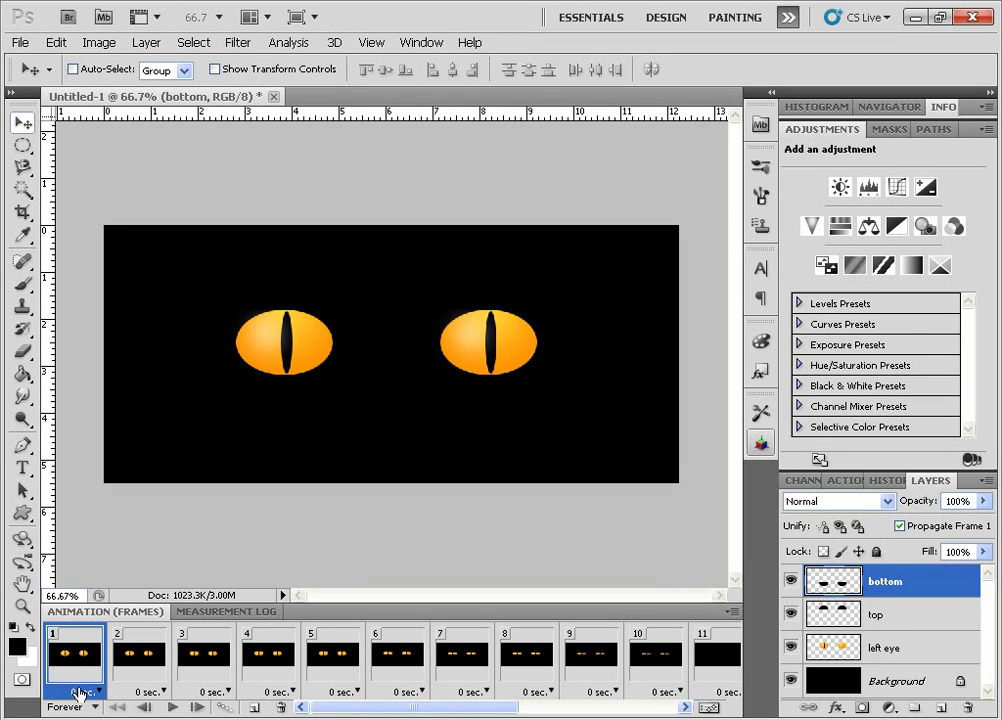
pyautogui.click(174, 708)
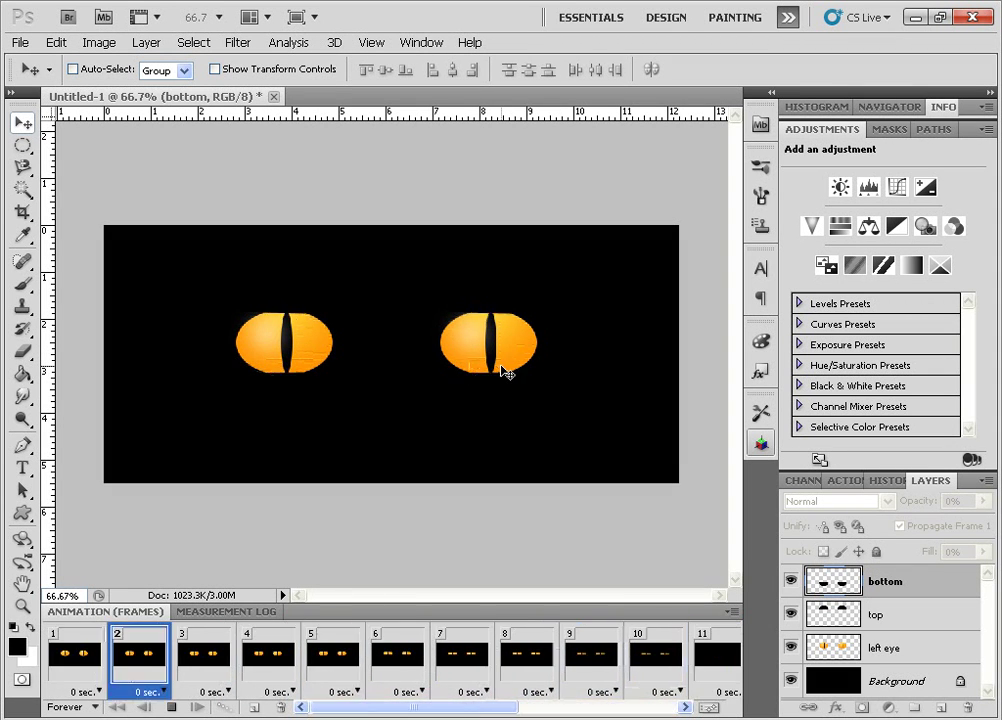
pyautogui.click(170, 707)
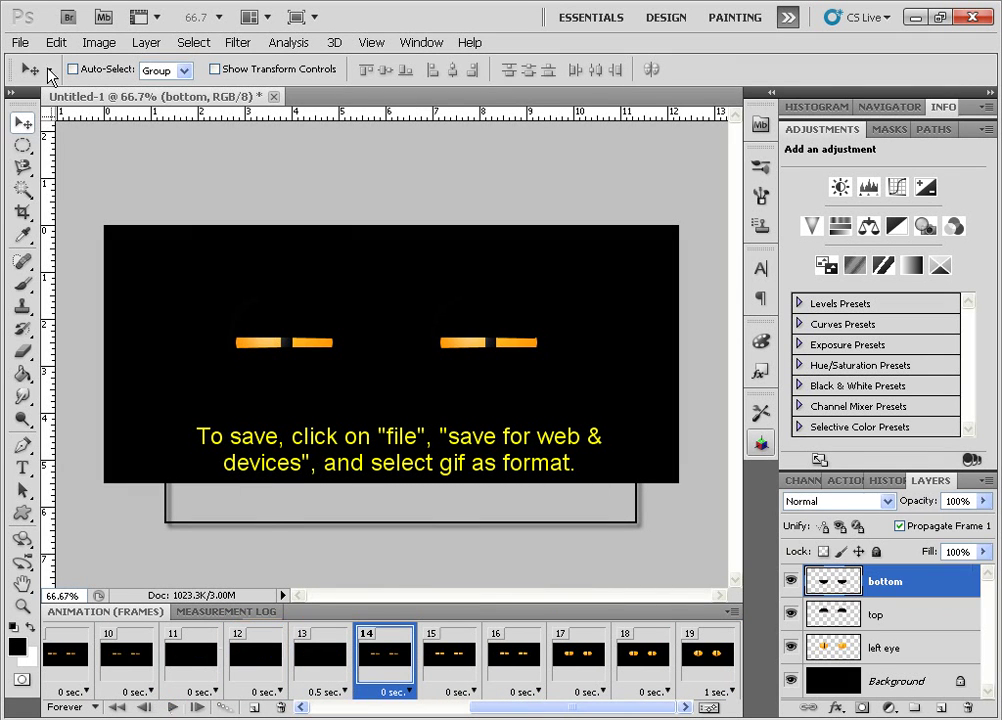
pyautogui.click(20, 42)
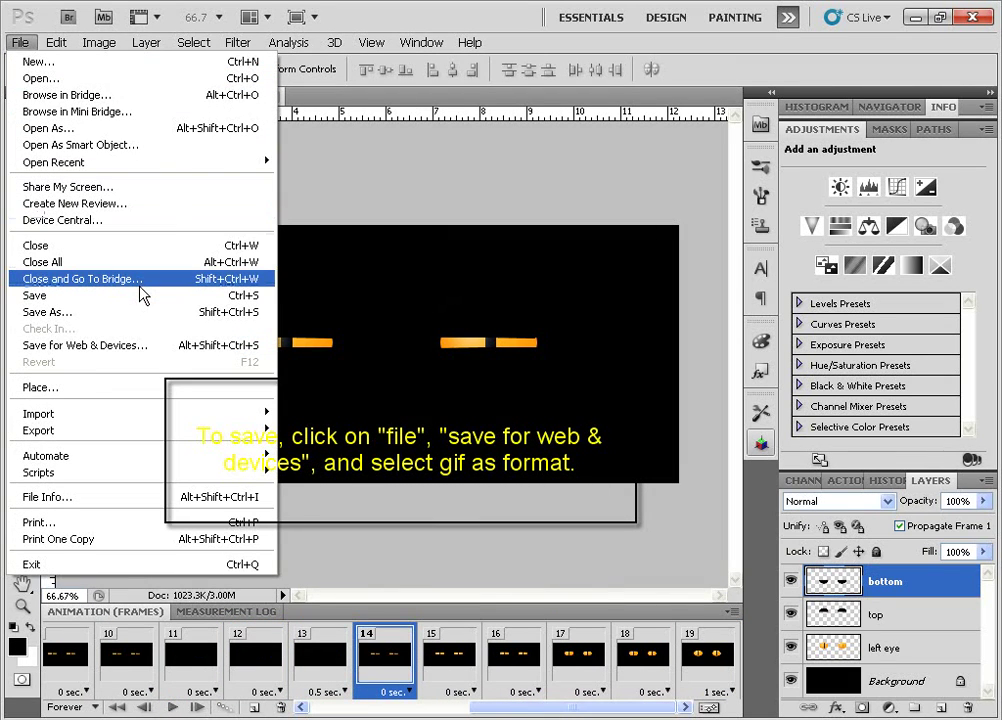